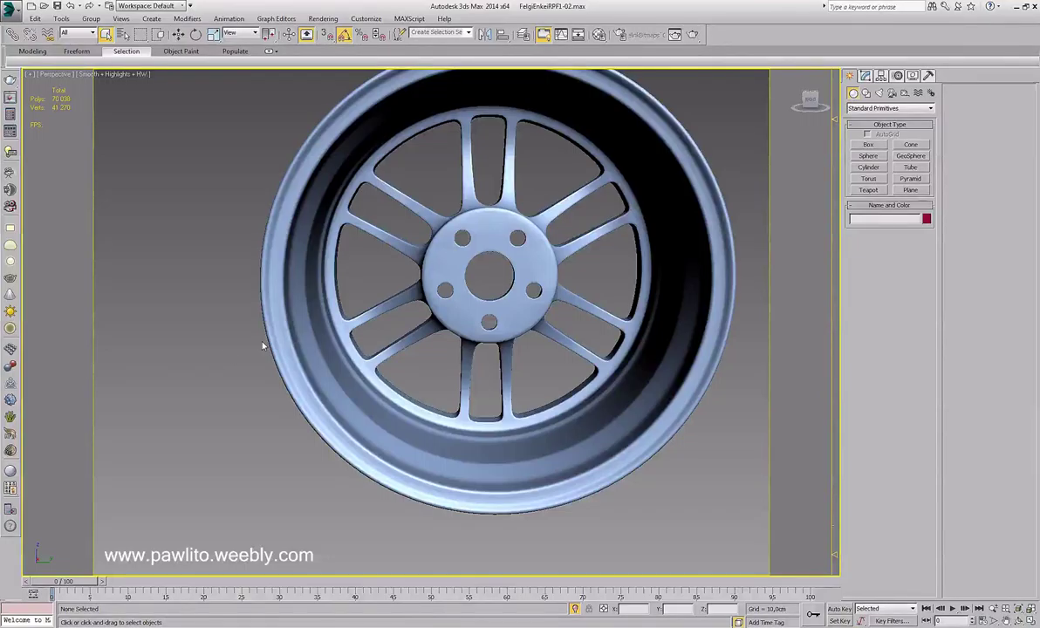
Select the Enkei wheel rim and show its TurboSmooth-over-Editable Poly modifier stack
middle_click_drag(387, 343, 344, 360, "alt")
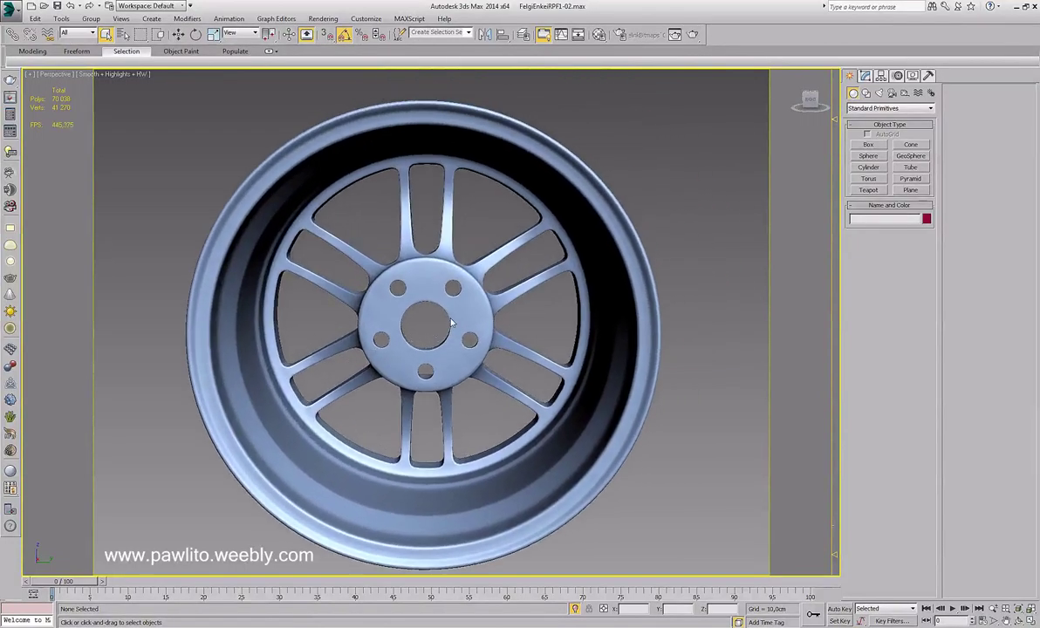
left_click(423, 300)
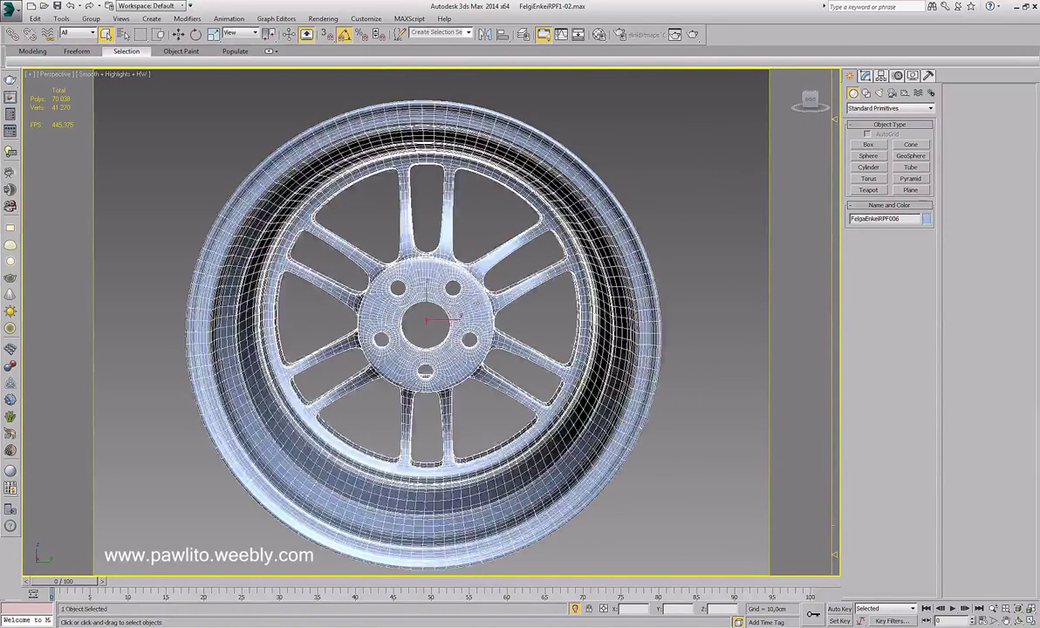
left_click(864, 76)
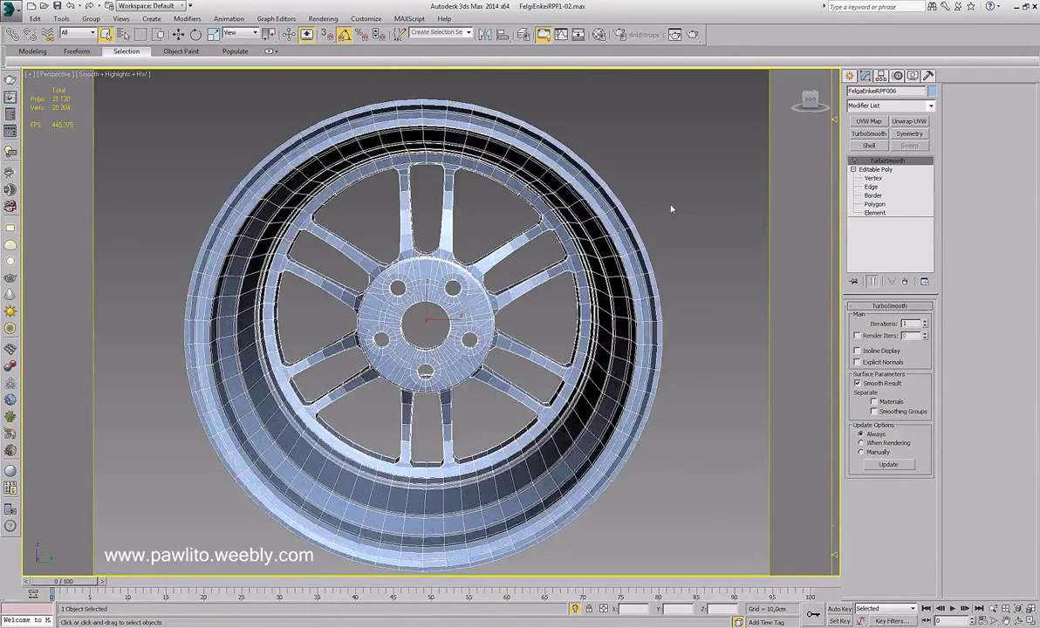
middle_click_drag(576, 200, 524, 221, "alt")
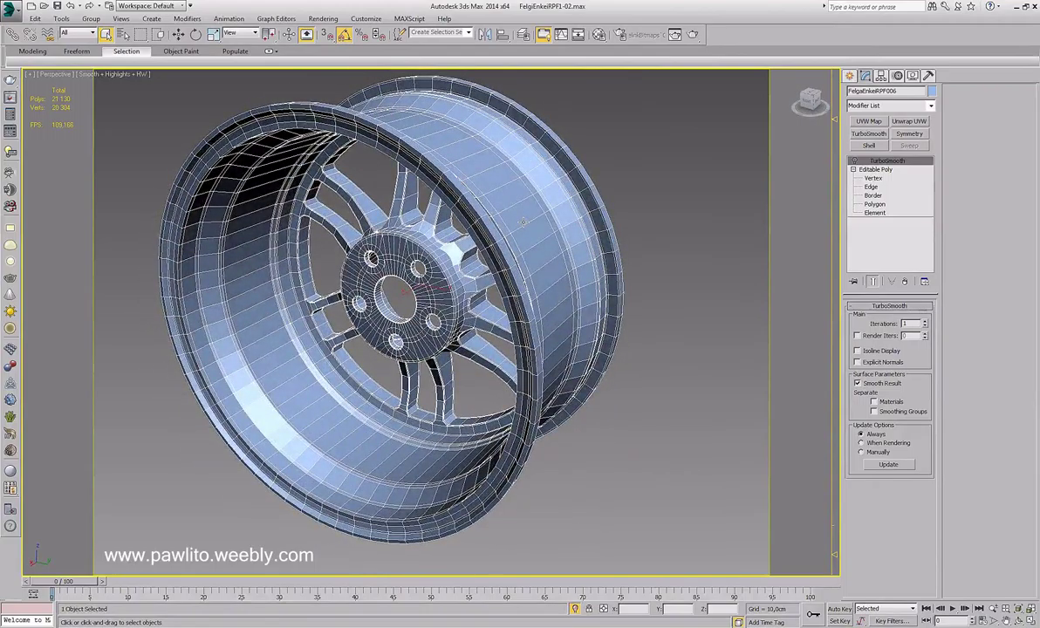
middle_click_drag(571, 237, 446, 223, "alt")
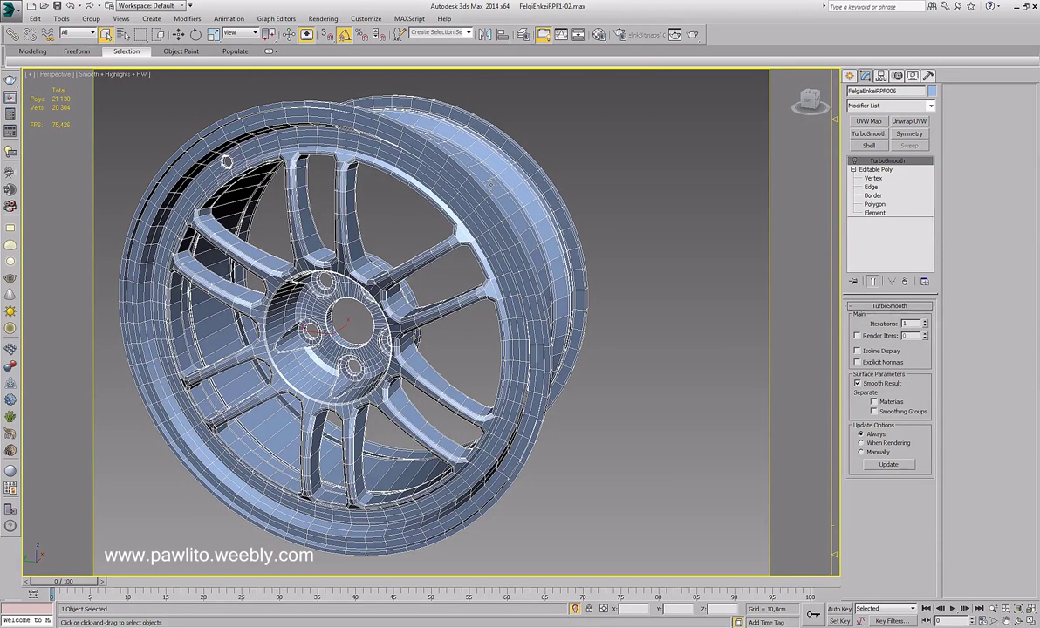
middle_click_drag(401, 210, 436, 195, "alt")
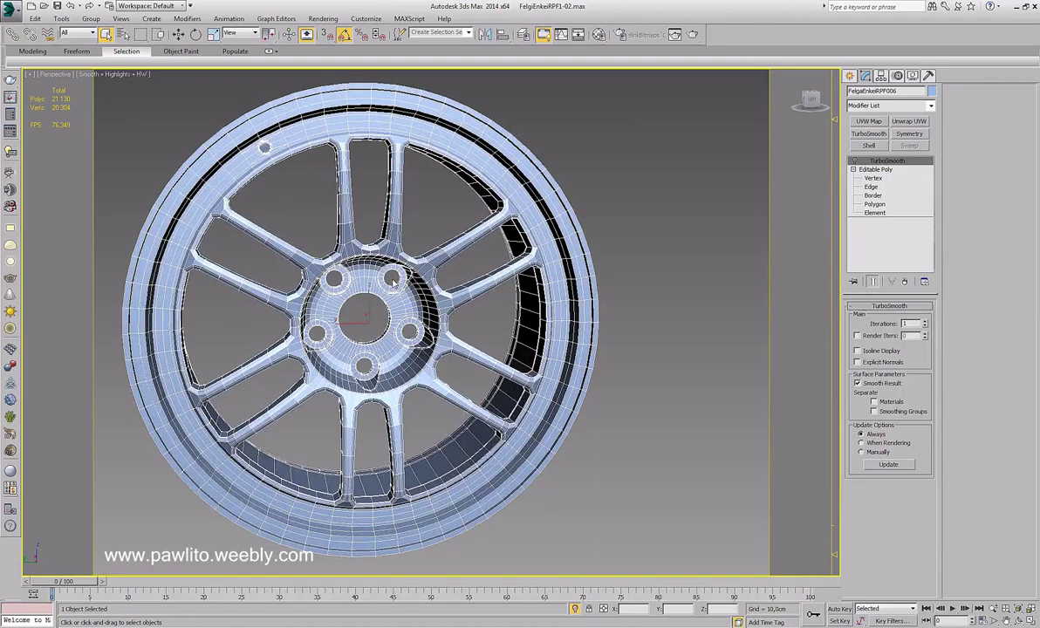
middle_click_drag(393, 257, 377, 248, "alt")
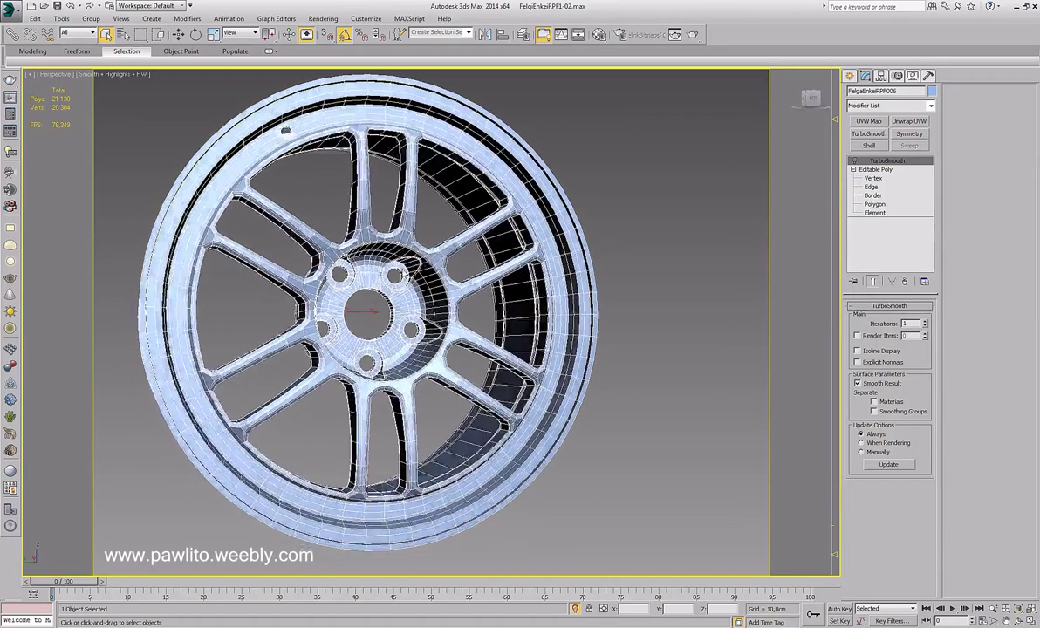
scroll(376, 246, "up", 3)
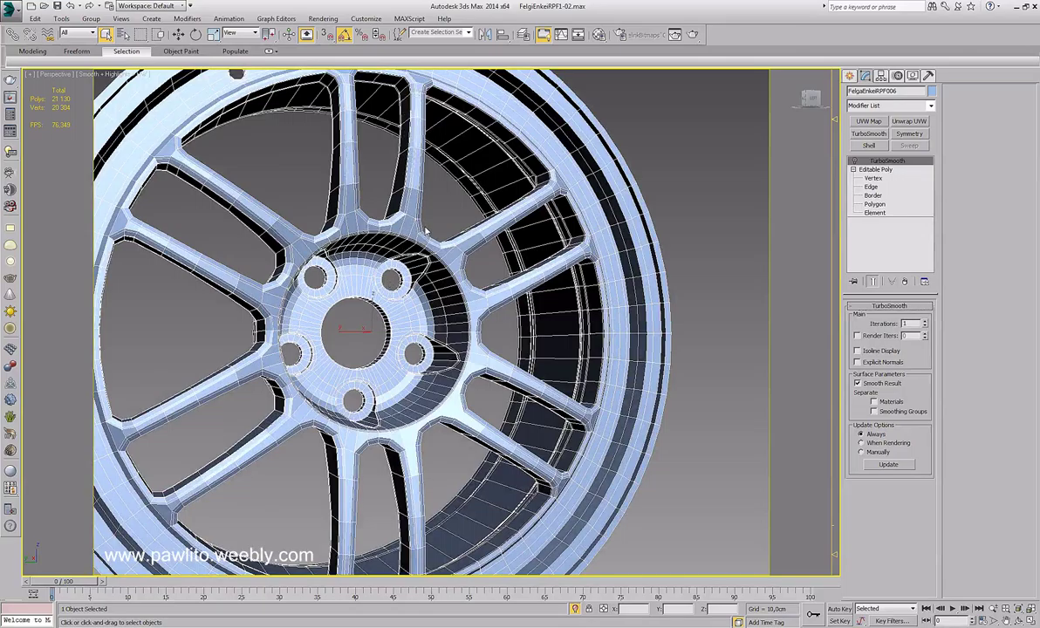
scroll(428, 231, "down", 3)
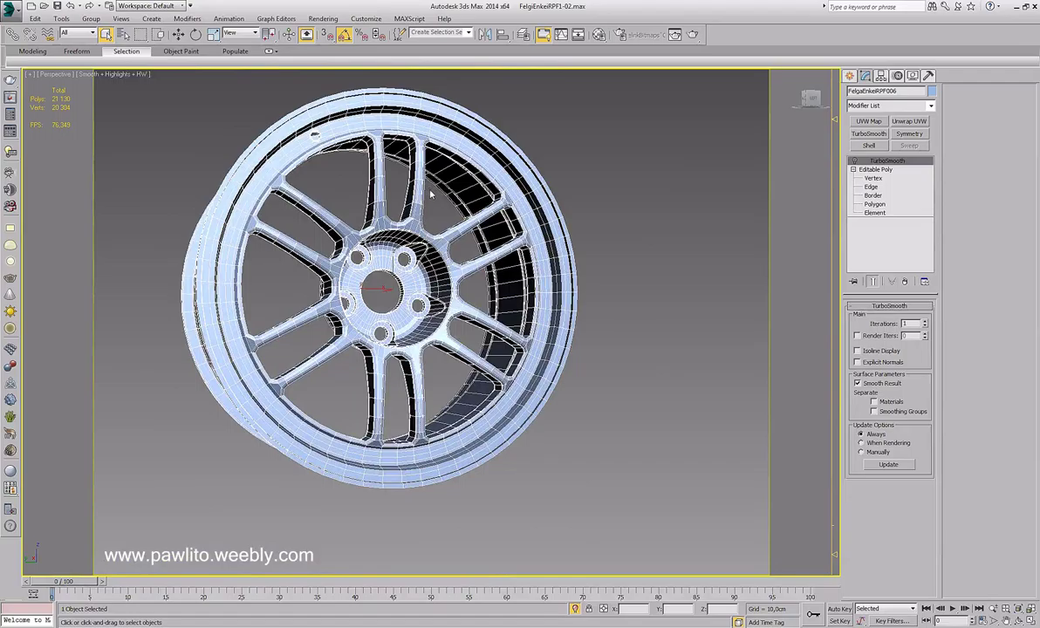
middle_click_drag(431, 192, 385, 204, "alt")
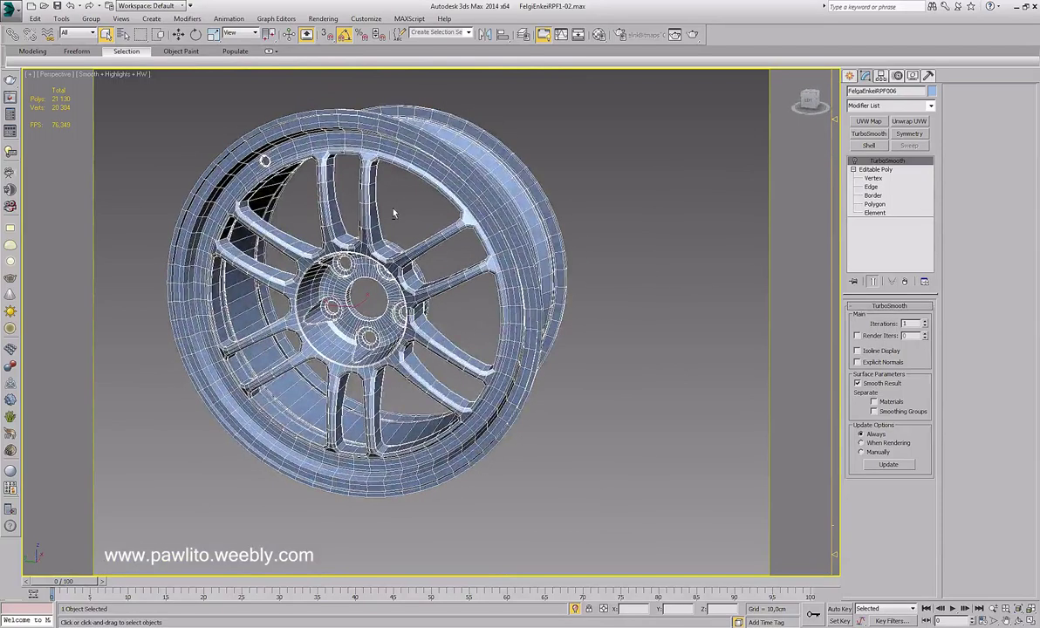
scroll(380, 203, "up", 2)
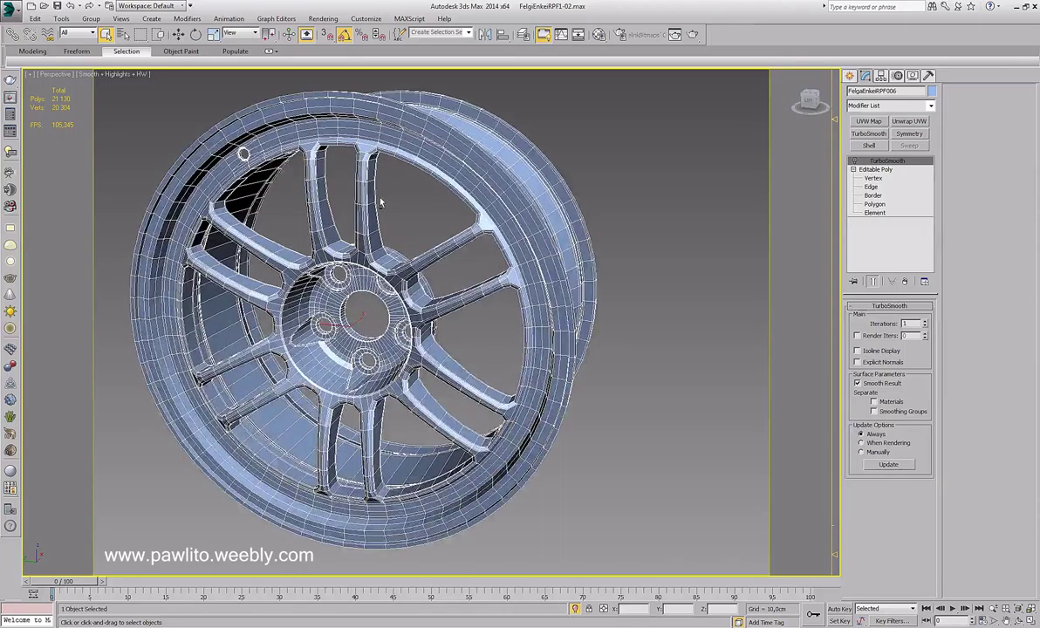
middle_click_drag(359, 190, 417, 195, "alt")
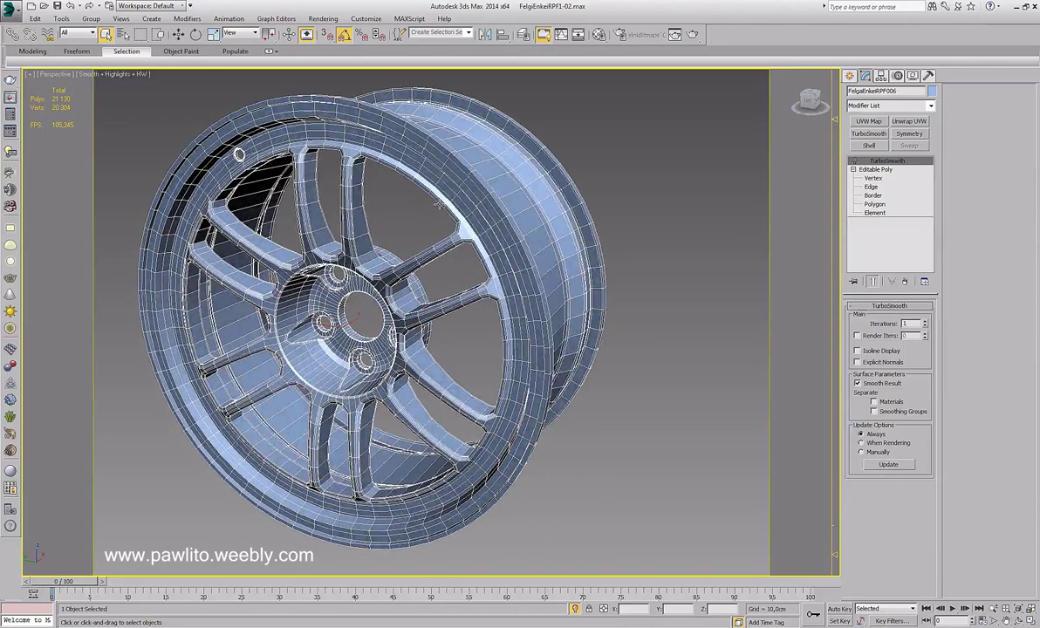
middle_click_drag(386, 229, 448, 215, "alt")
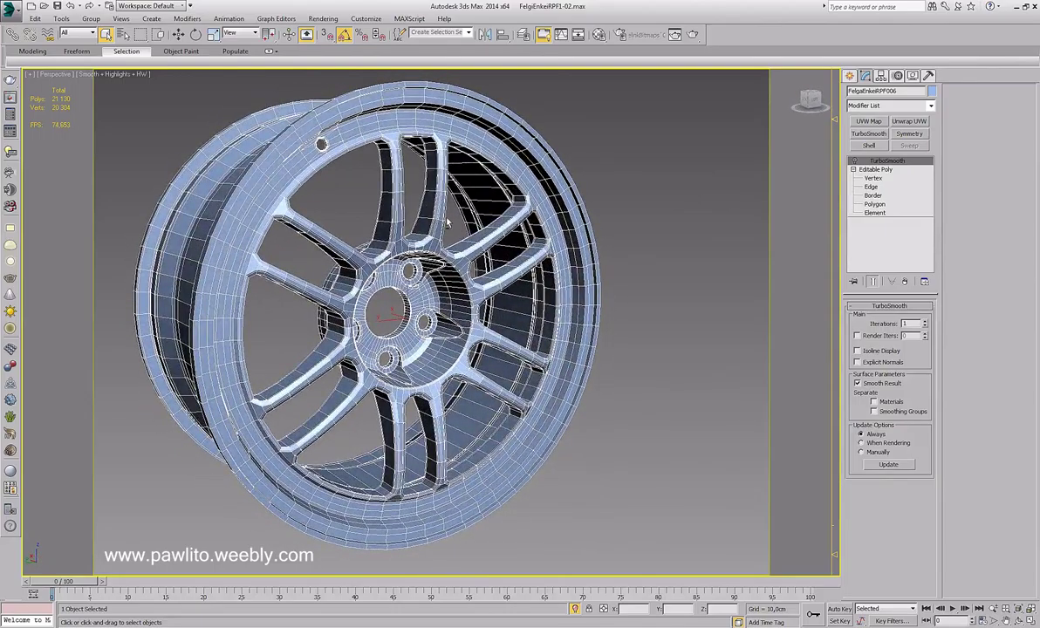
middle_click_drag(453, 189, 384, 188, "alt")
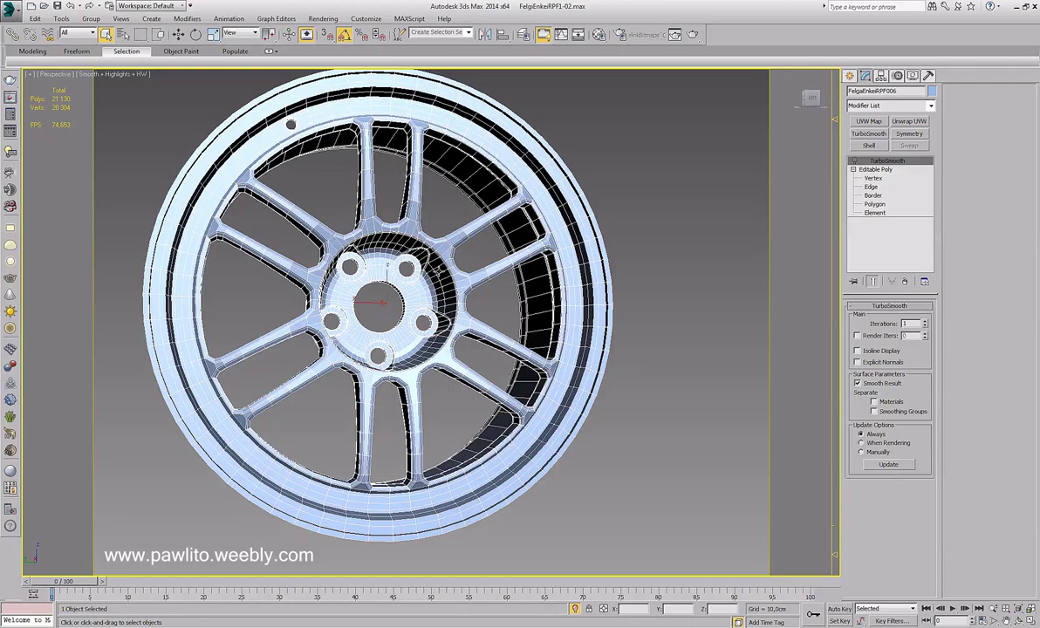
middle_click_drag(407, 237, 406, 242, "alt")
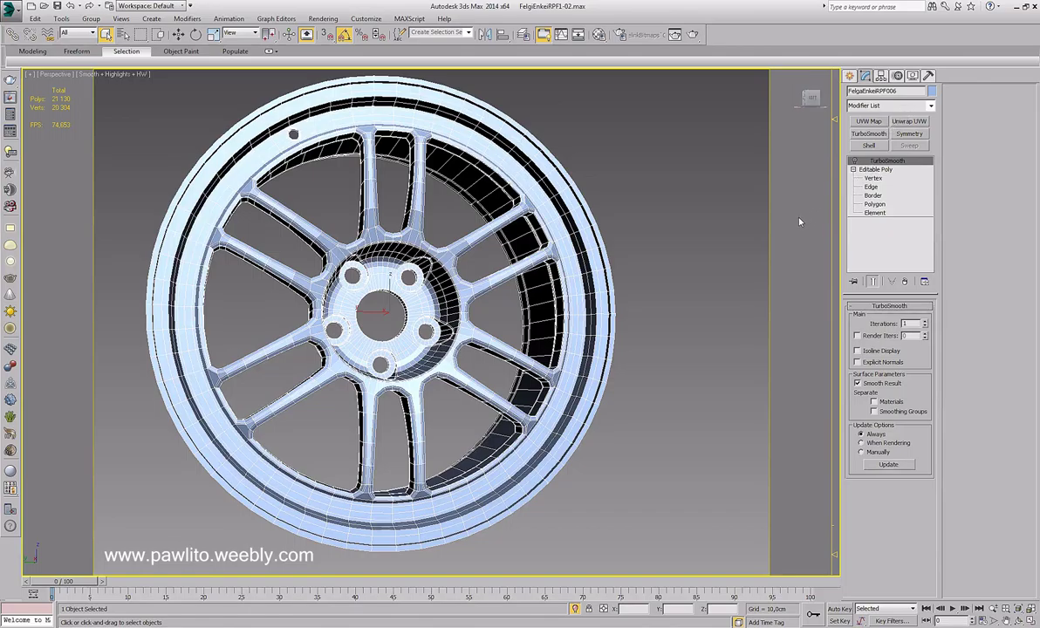
scroll(625, 232, "down", 5)
Draw a new standard-primitive cylinder in front of the centred wheel
middle_click_drag(768, 148, 611, 199)
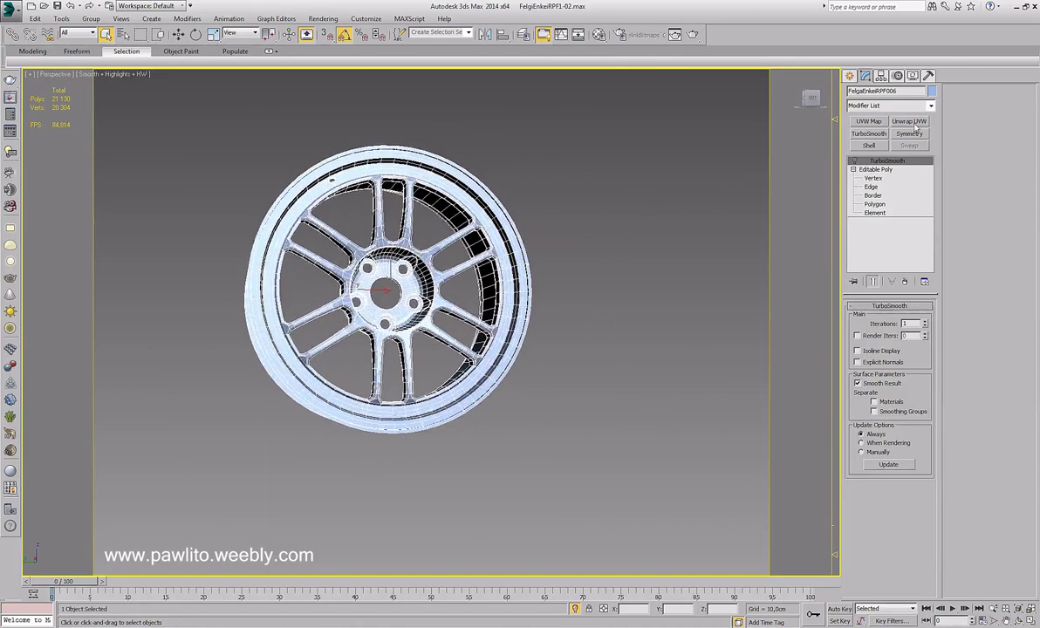
left_click(848, 76)
left_click(868, 167)
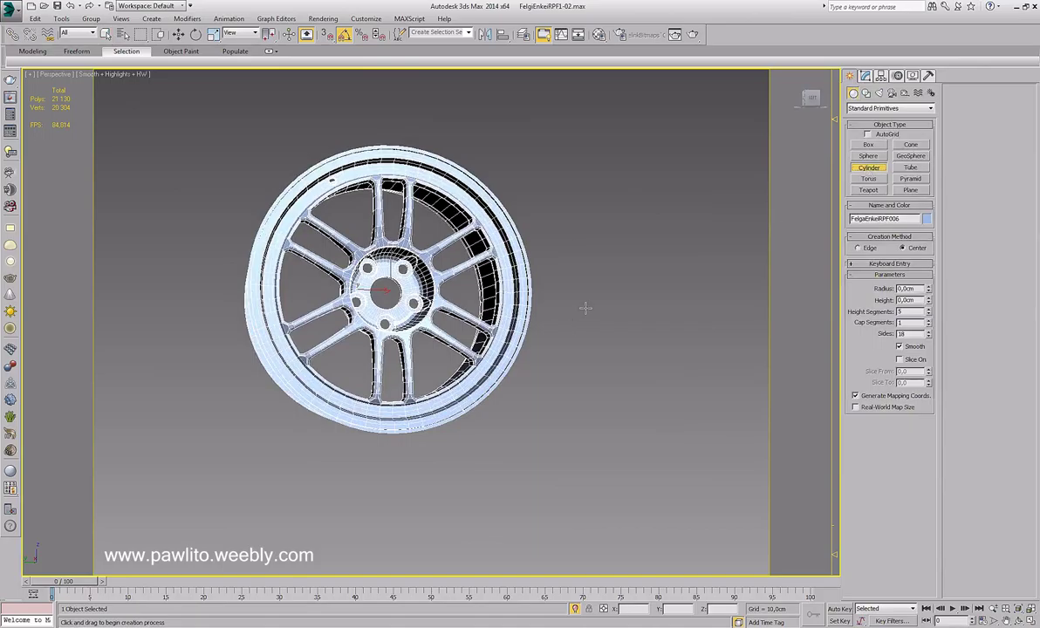
left_click(620, 290)
left_click_drag(621, 284, 622, 271)
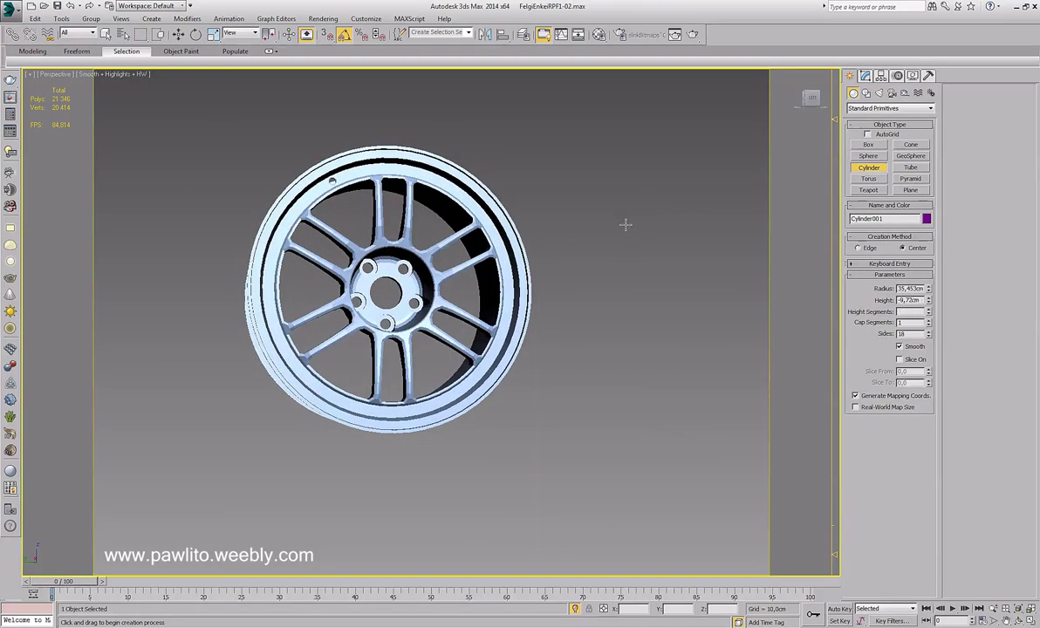
Align the cylinder pivot-to-pivot with the wheel, then move it to the wheel's right
left_click(502, 34)
left_click(496, 212)
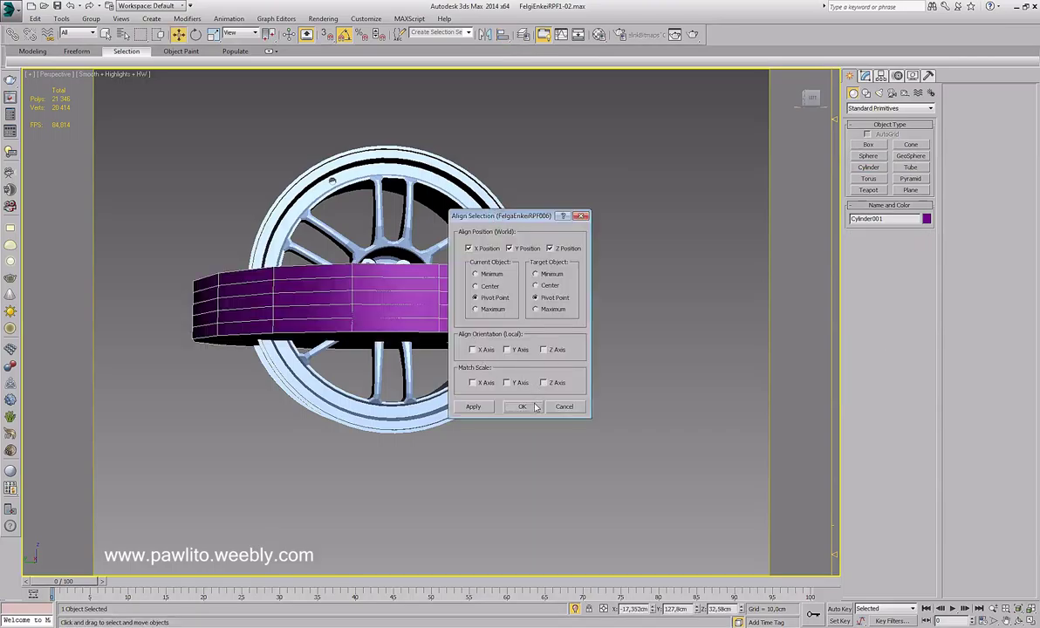
left_click(502, 382)
left_click_drag(384, 290, 602, 297)
scroll(534, 291, "down", 3)
middle_click_drag(534, 292, 489, 258, "alt")
left_click(864, 76)
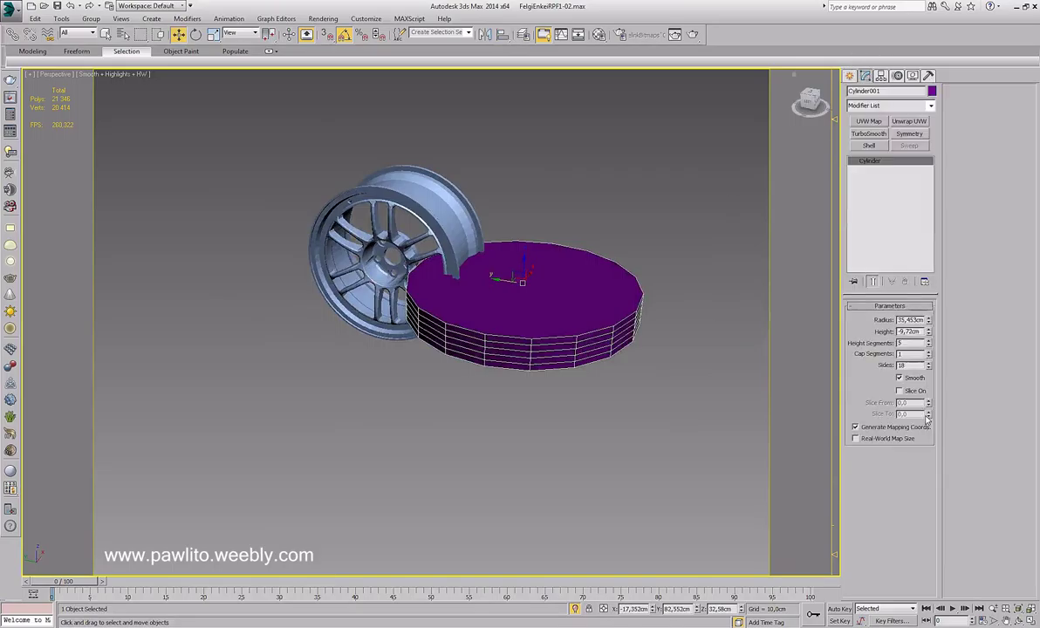
Set the cylinder to 1 height segment, height 48,6cm and radius 10,0cm
right_click(928, 343)
left_click_drag(929, 331, 755, 96)
double_click(910, 321)
type("5")
key("Return")
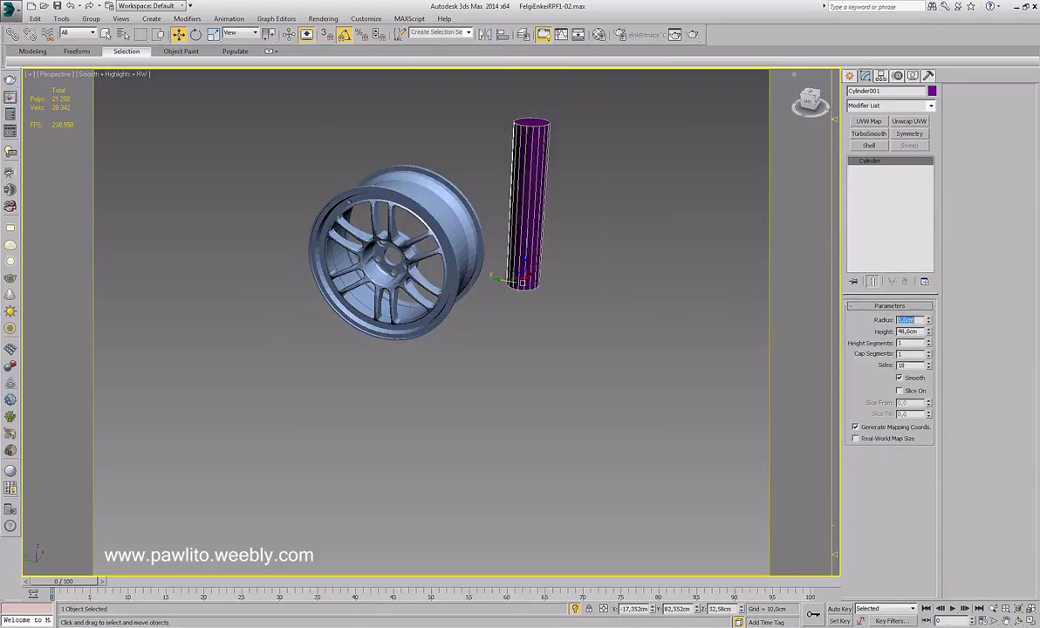
type("10")
key("Return")
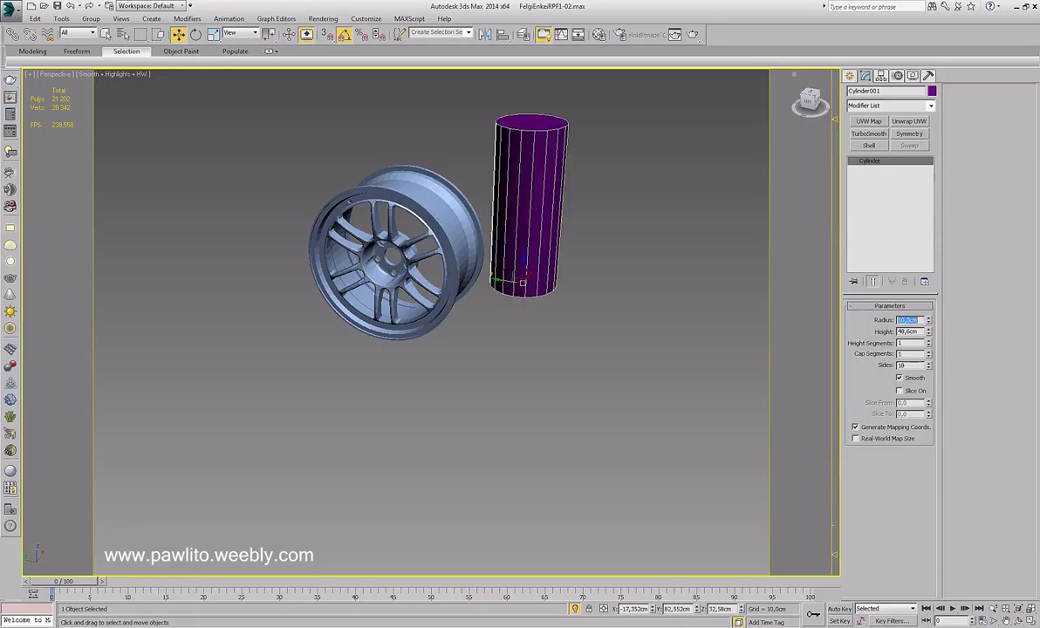
Give the cylinder a light lavender colour, then select the wheel rim
left_click(932, 91)
left_click(576, 275)
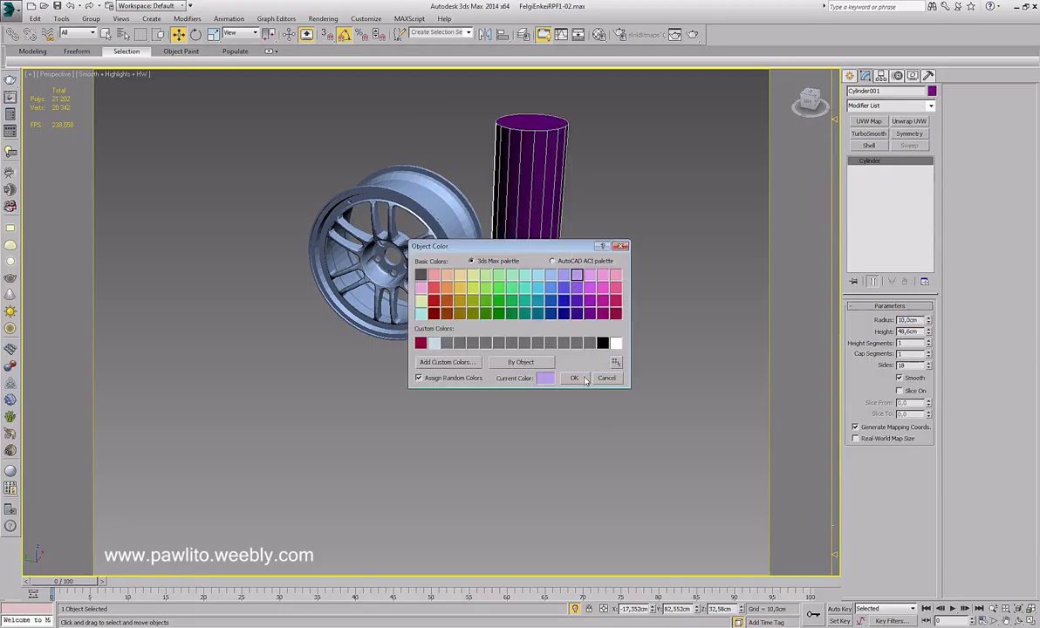
left_click(574, 378)
middle_click_drag(521, 189, 503, 242)
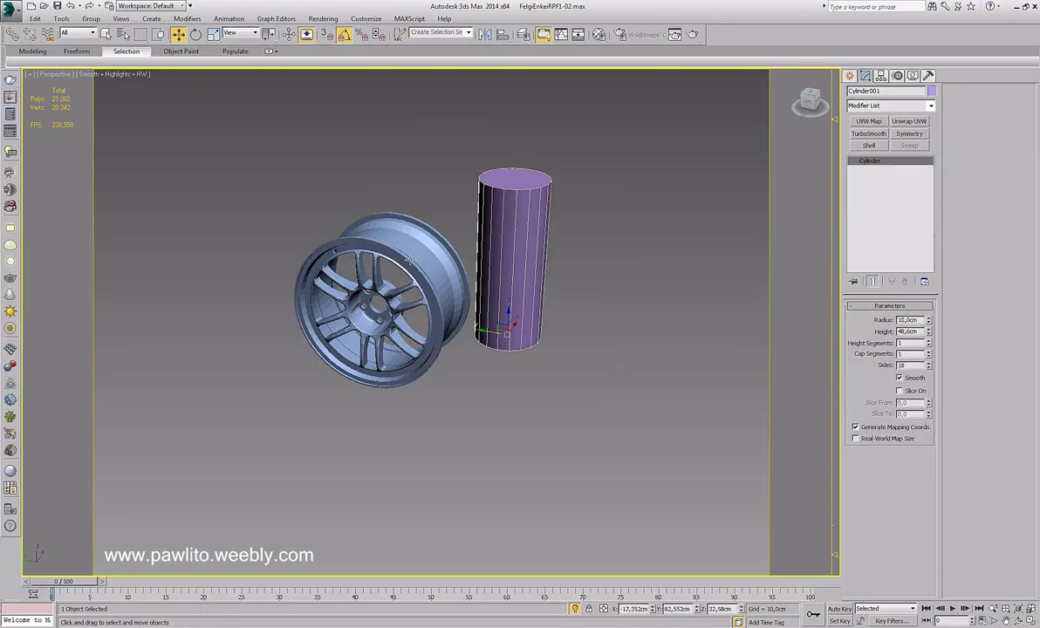
left_click(422, 232)
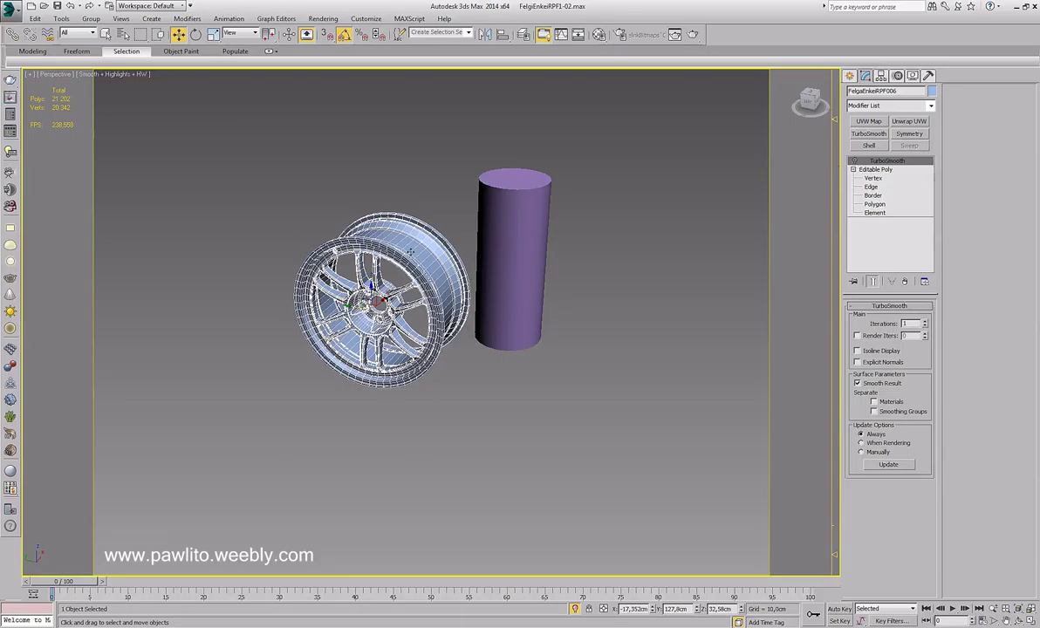
Make a copy of the cylinder, Cylinder002, to the right of the original
middle_click_drag(488, 288, 556, 283, "alt")
scroll(556, 283, "up", 2)
left_click(556, 284)
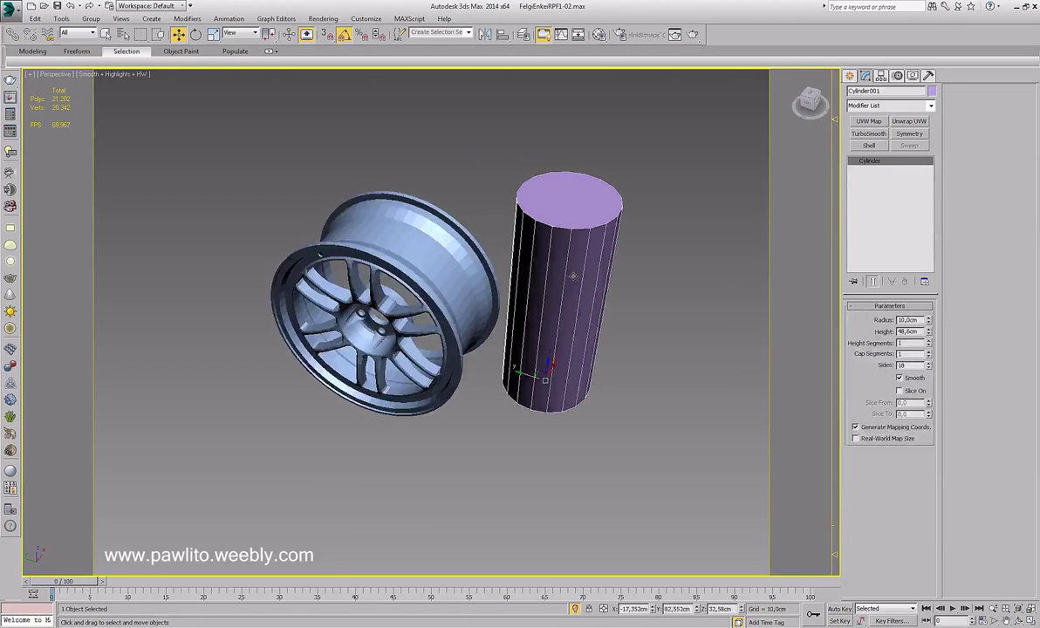
middle_click_drag(496, 347, 428, 344)
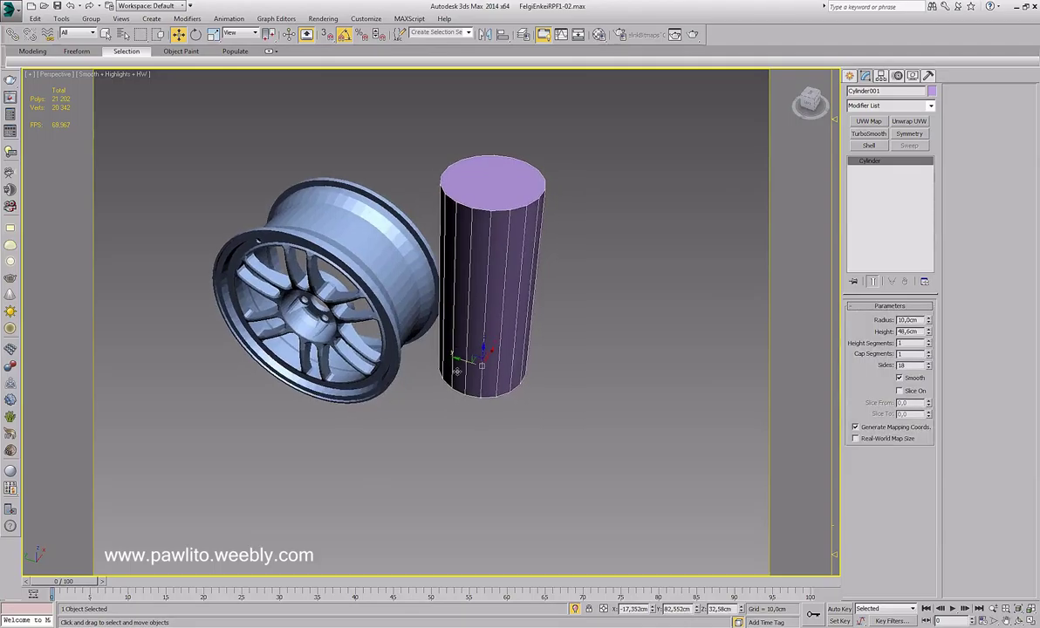
left_click_drag(472, 348, 622, 395, "shift")
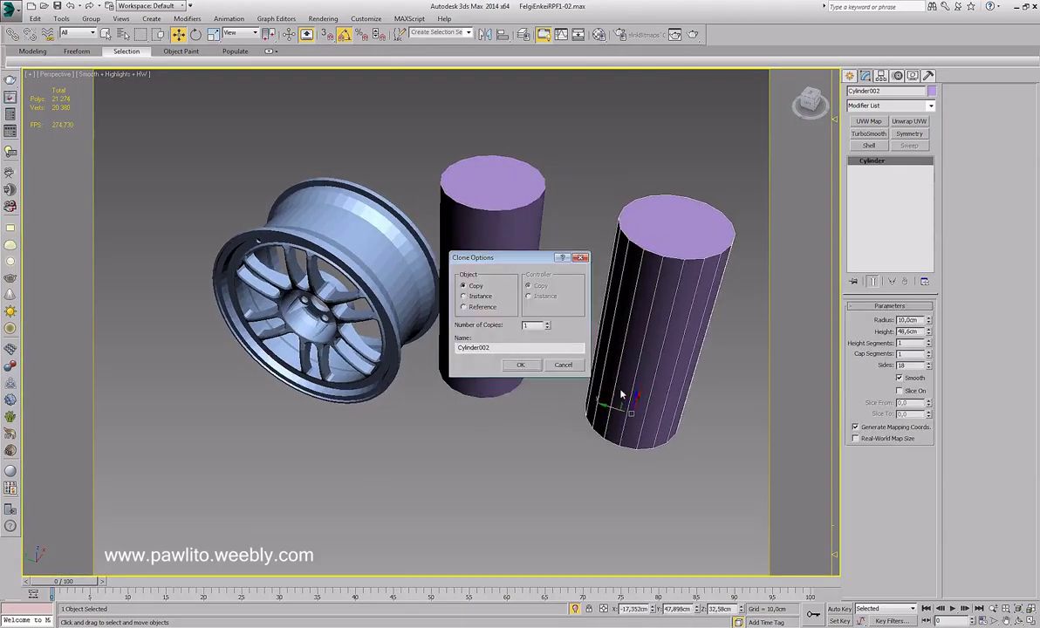
key("Return")
Reduce the right cylinder's Sides to 8, making an octagonal column
left_click(486, 354)
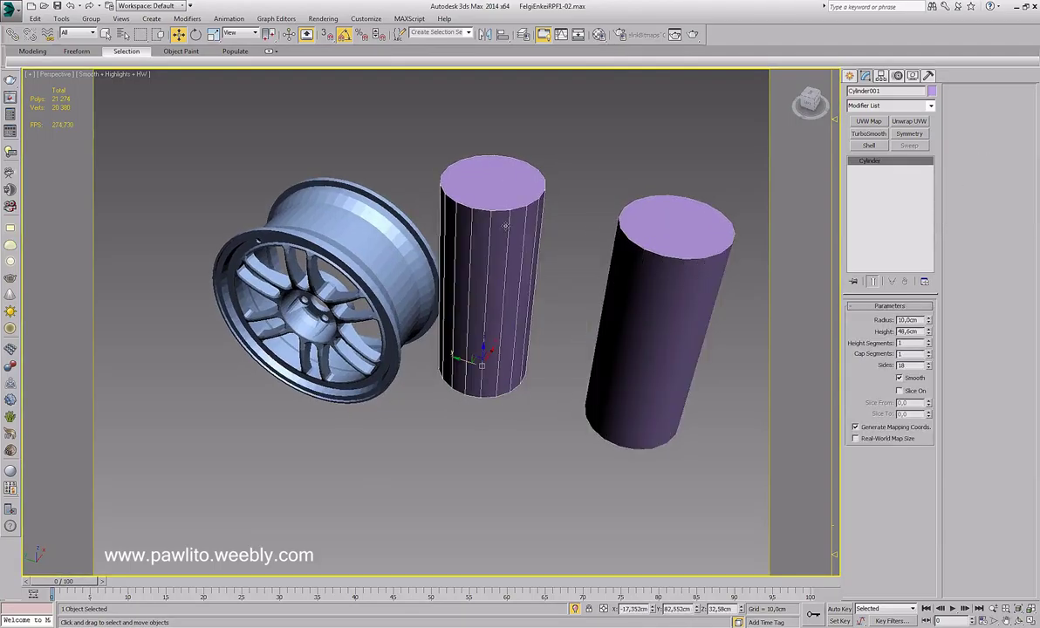
double_click(906, 365)
type("1")
left_click(714, 284)
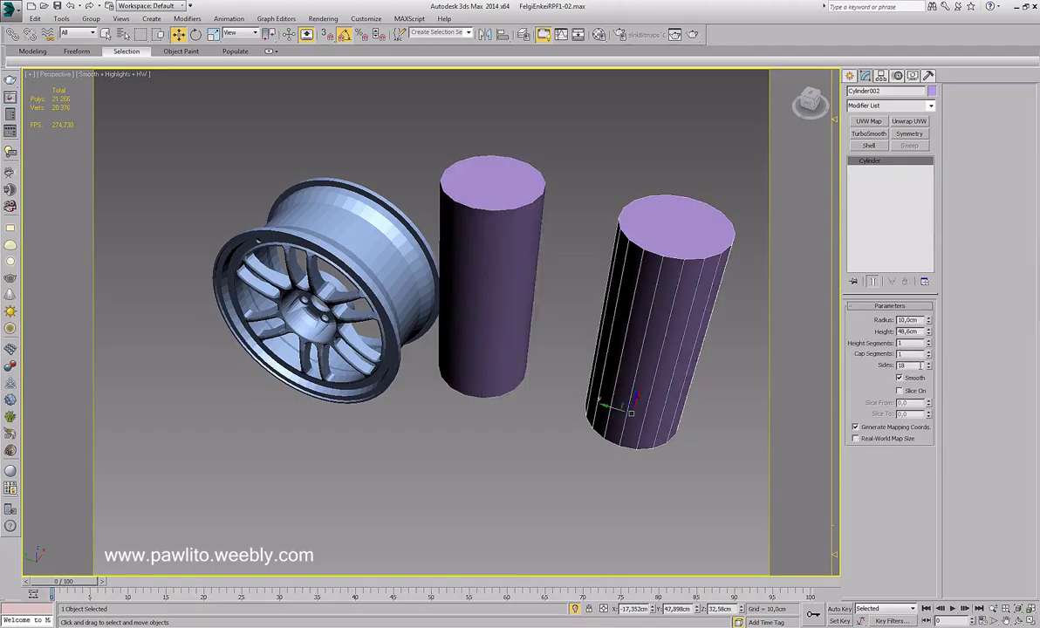
type("8")
key("Return")
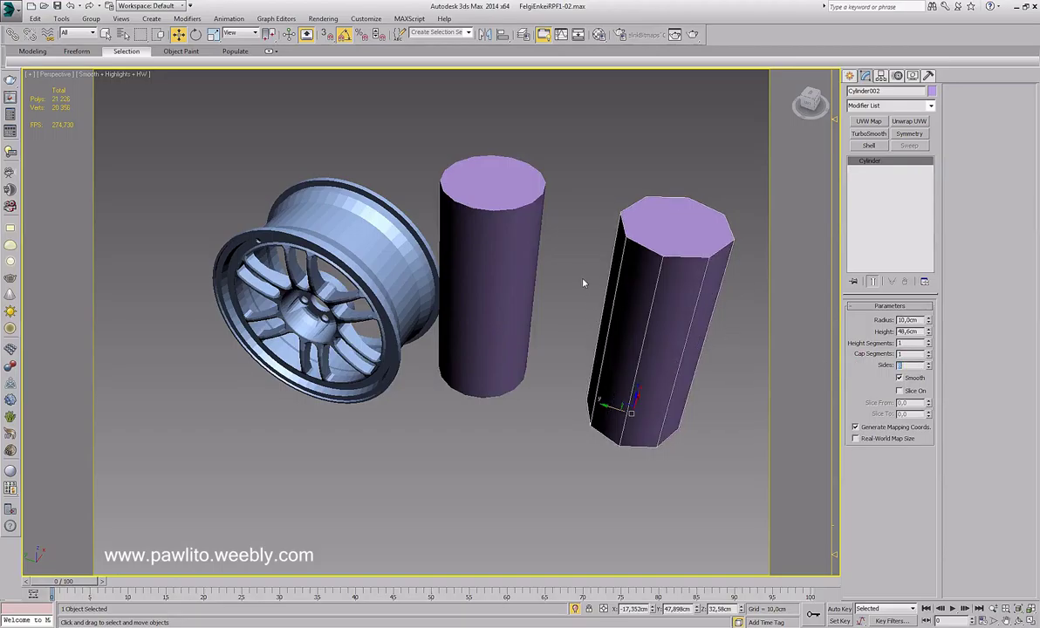
middle_click_drag(582, 285, 557, 288, "alt")
Convert the cylinders to Editable Poly and select an edge on each
right_click(664, 259)
mouse_move(590, 363)
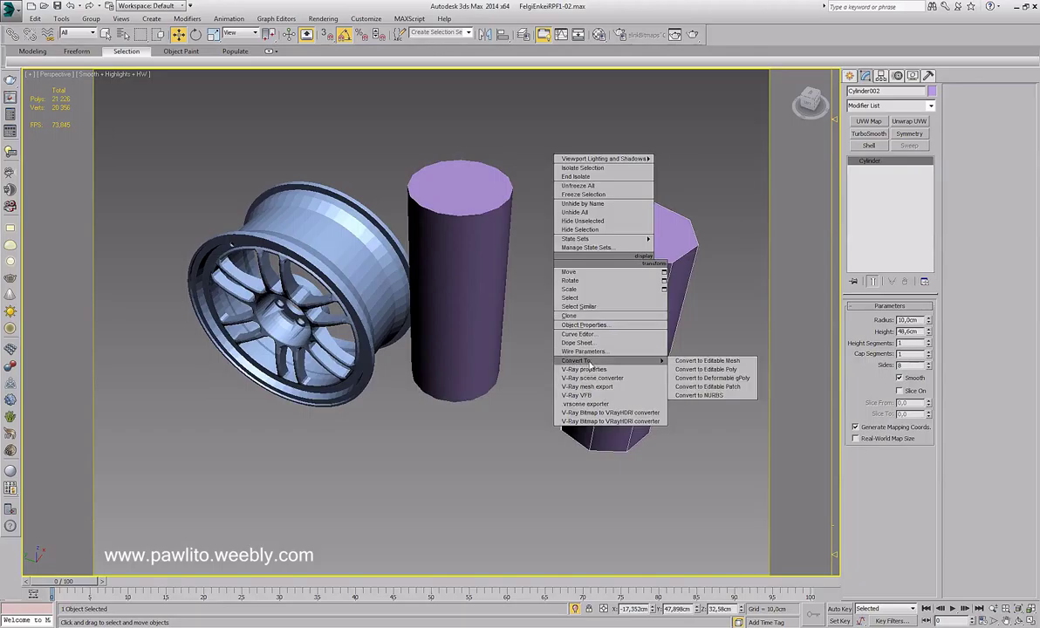
left_click(722, 369)
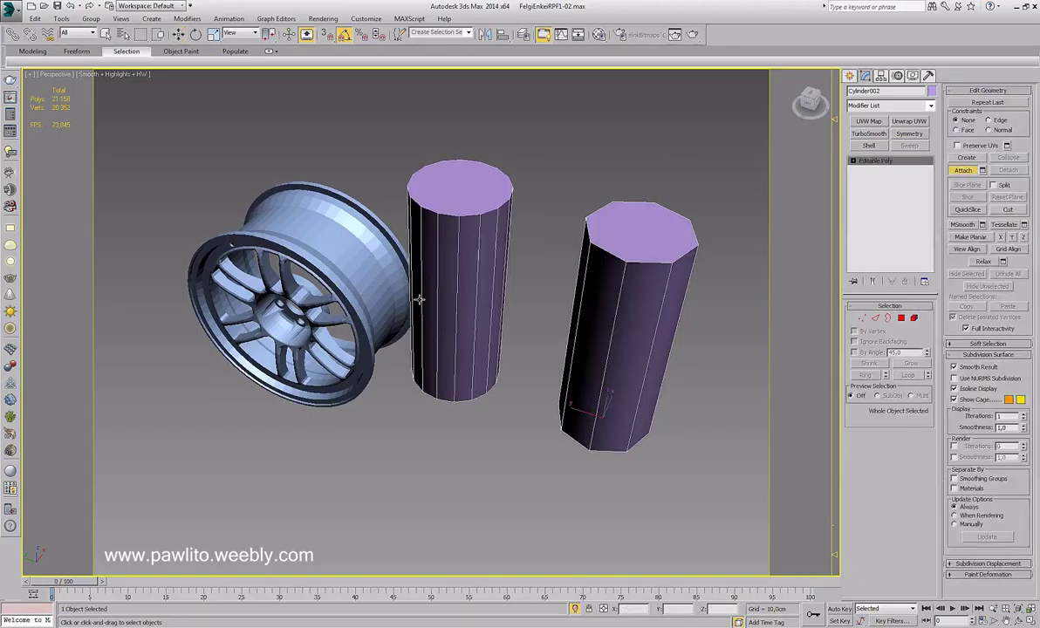
left_click(853, 161)
left_click(871, 178)
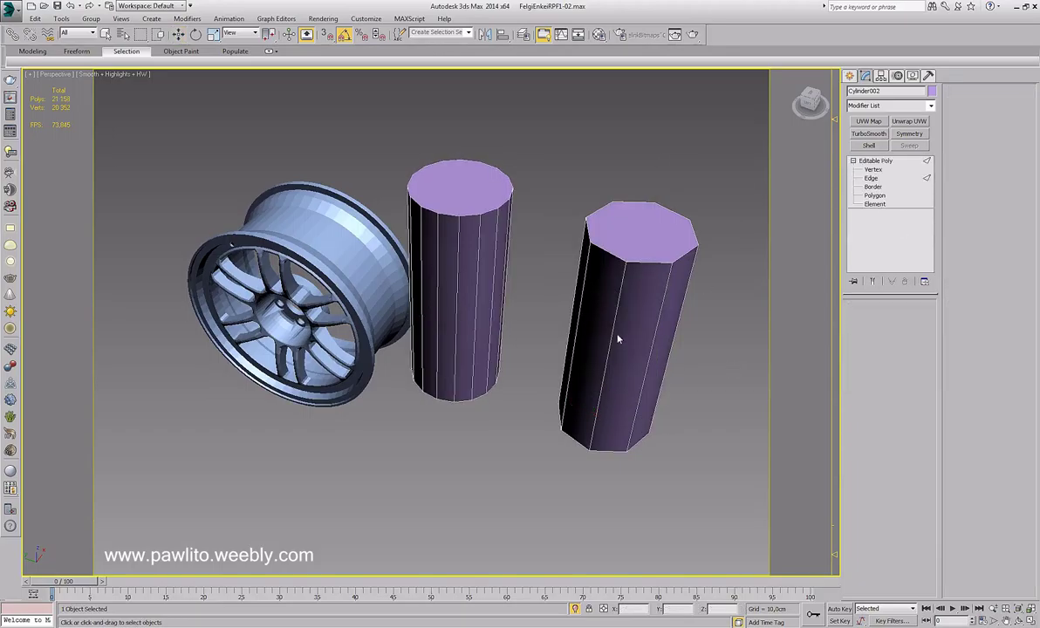
left_click(618, 338)
left_click(443, 280, "ctrl")
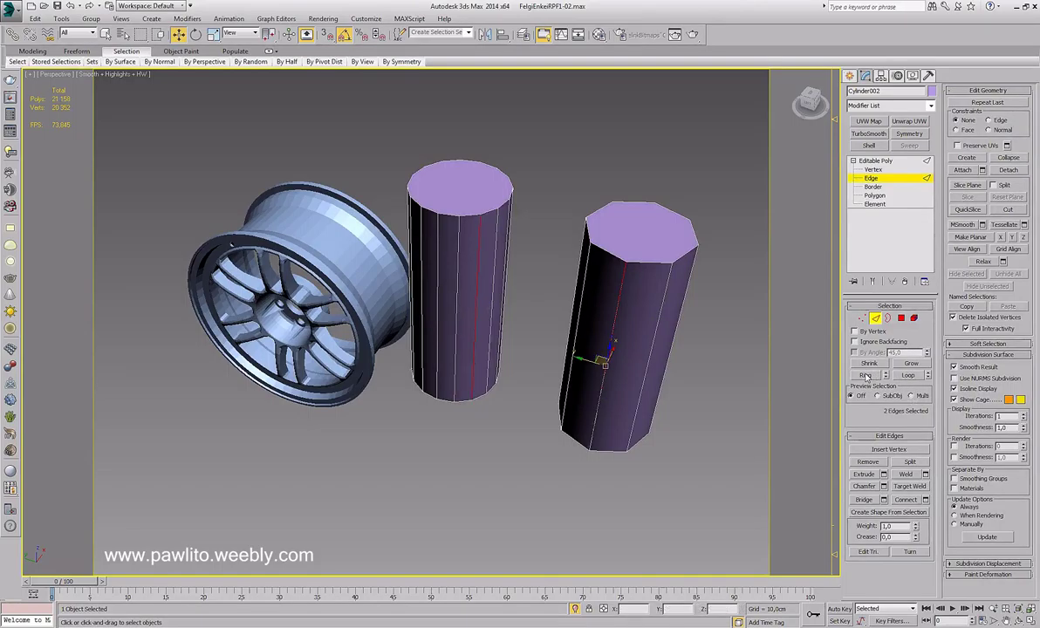
Delete the cylinders' end-cap polygons and show all four viewports
key("4")
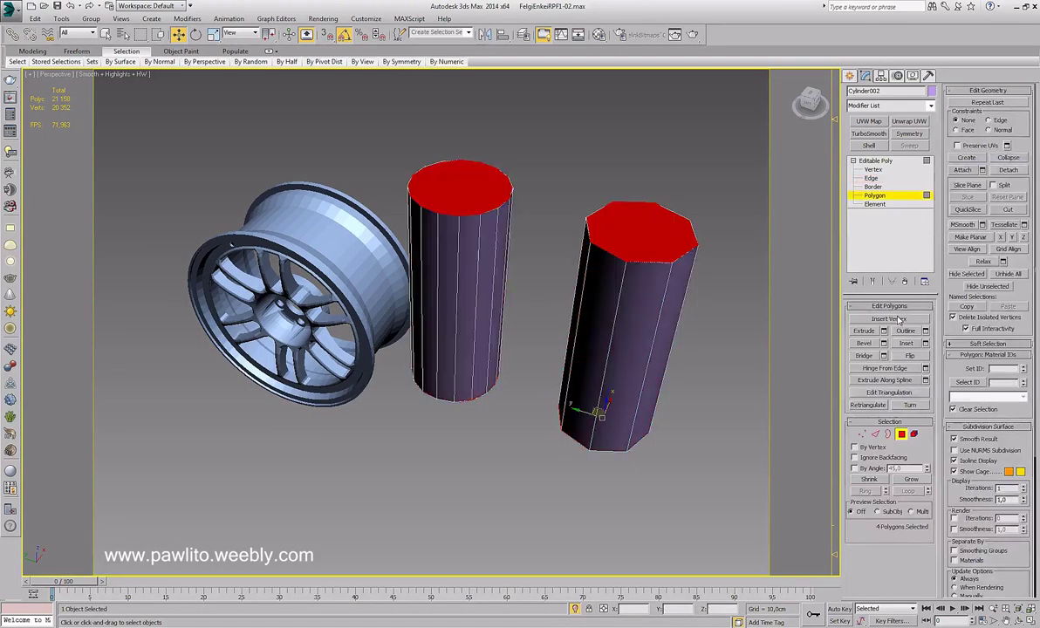
left_click(829, 290)
key("alt+w")
scroll(295, 184, "down", 2)
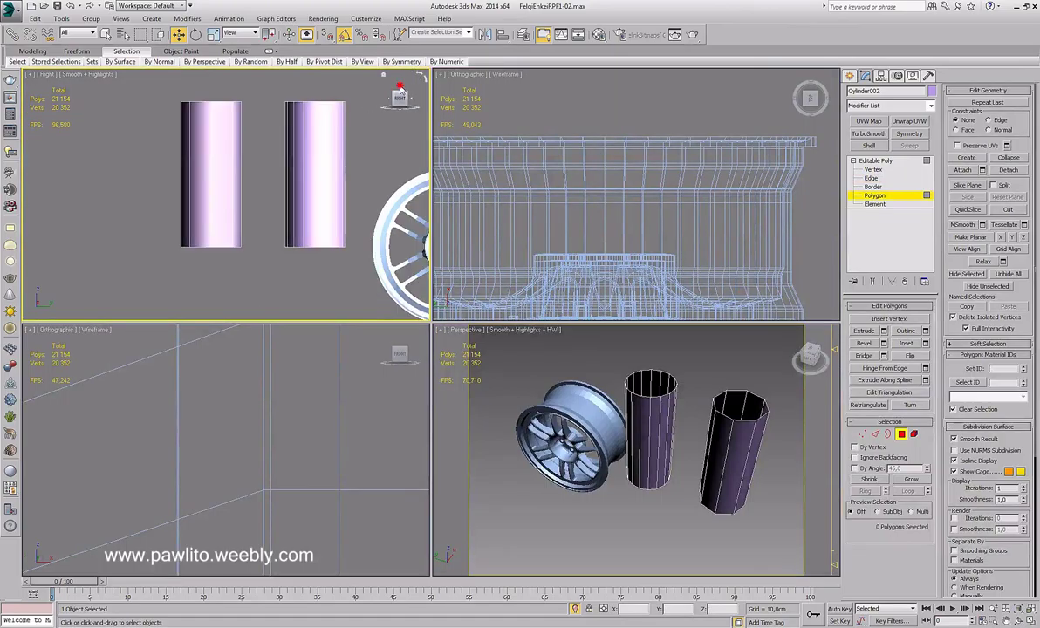
Apply TurboSmooth to the open cylinders, trying 2 iterations then returning to 1
left_click_drag(375, 83, 400, 104)
left_click(399, 102)
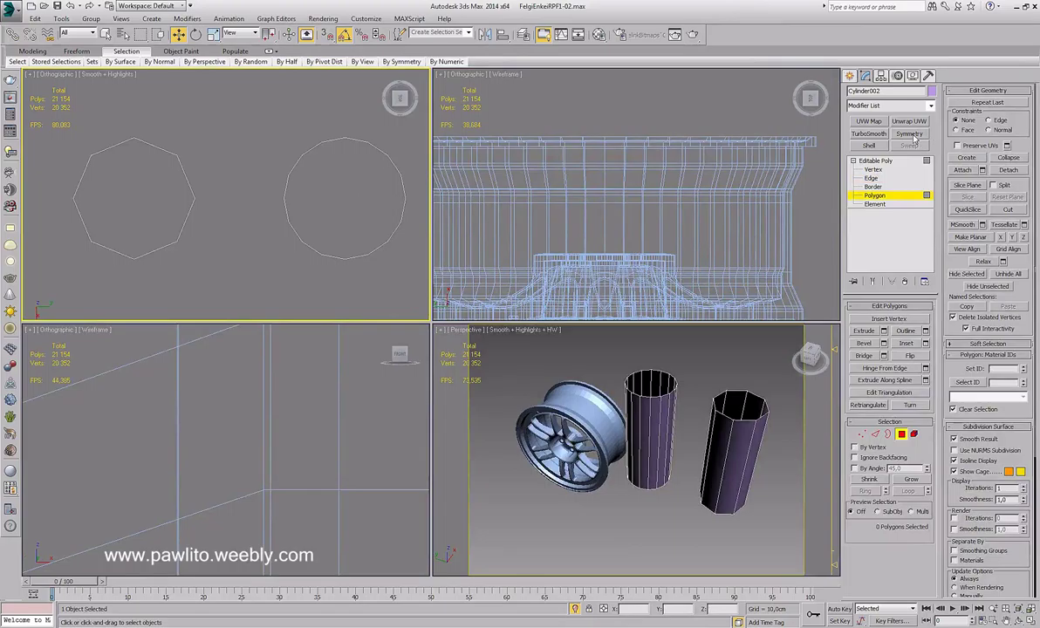
left_click(868, 134)
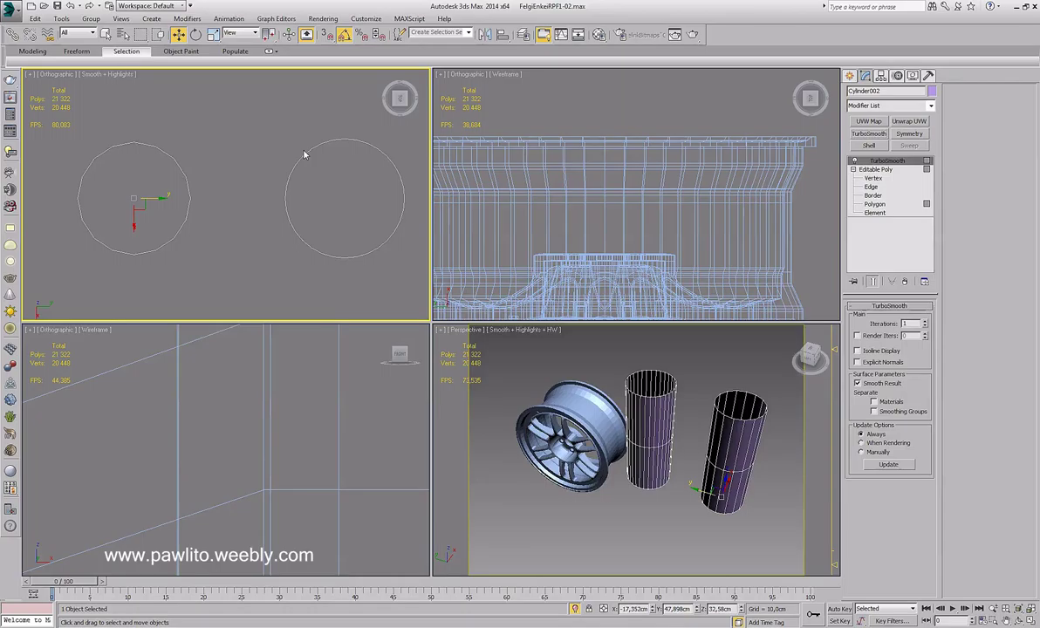
left_click(924, 321)
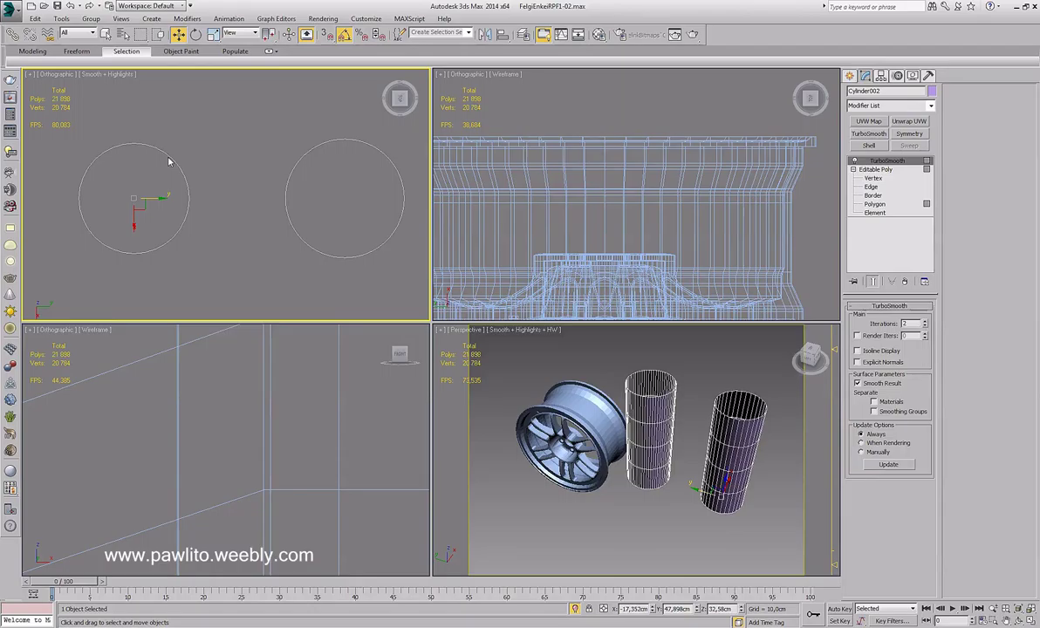
left_click(925, 327)
Maximize the Perspective view and select the cylinders
right_click(530, 383)
key("alt+w")
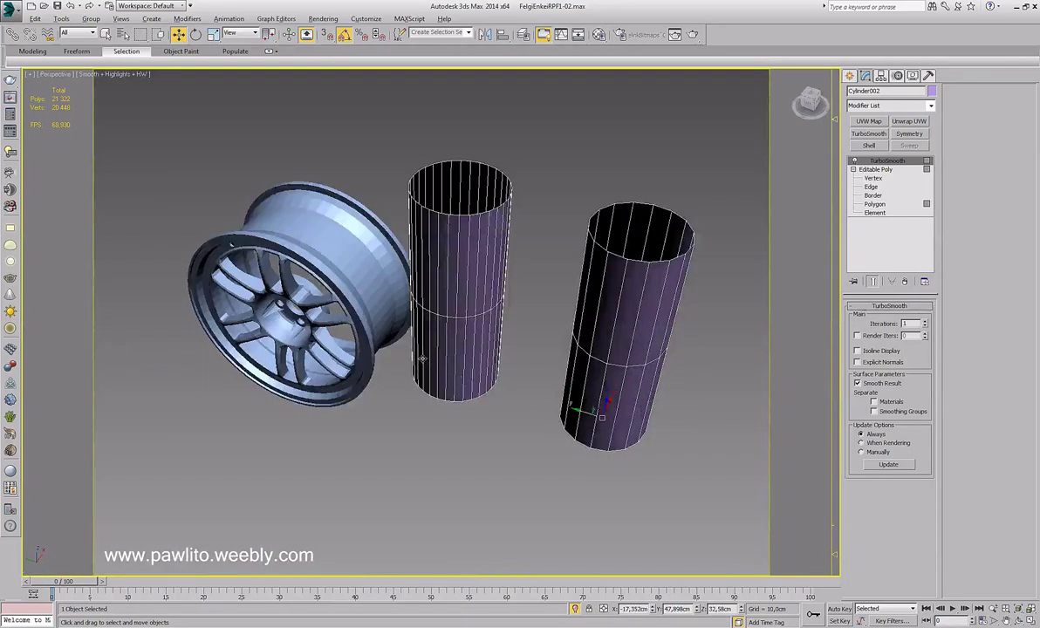
left_click(315, 241)
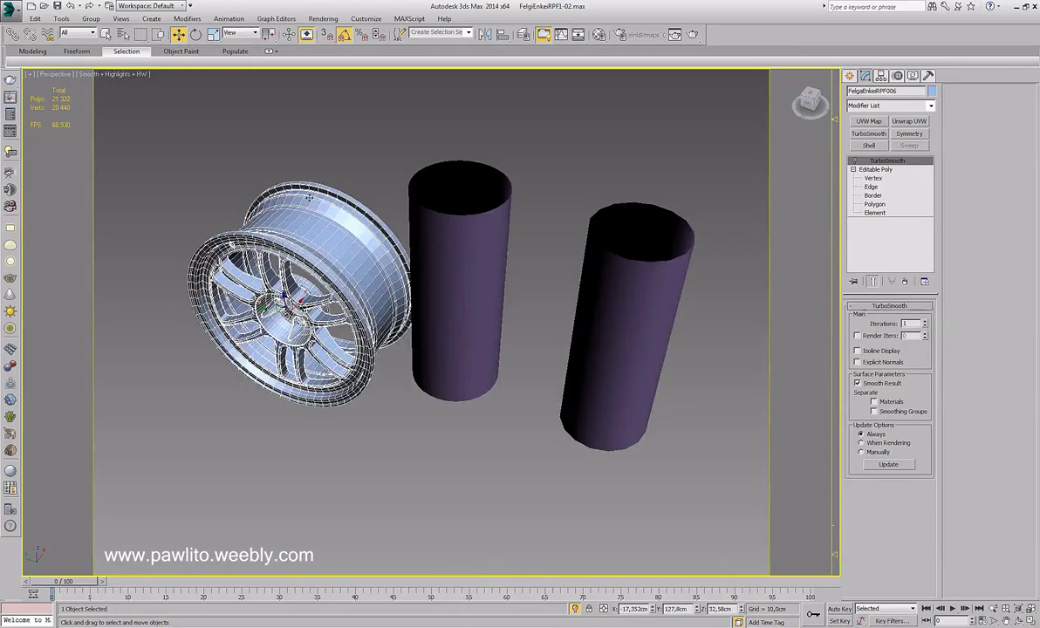
mouse_move(297, 234)
middle_mouse_down("alt")
mouse_move(308, 261)
mouse_move(300, 233)
middle_mouse_up("alt")
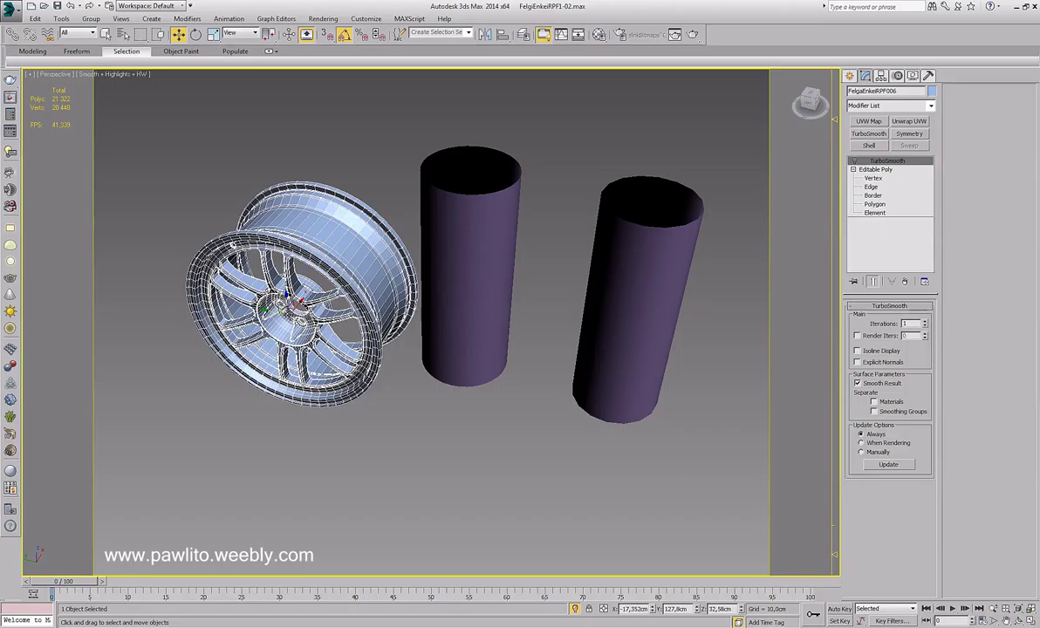
middle_click_drag(274, 292, 287, 267, "alt")
scroll(349, 296, "up", 2)
left_click(475, 179)
Delete the cylinders, zoom extents, and switch on the wheel's TurboSmooth
key("Delete")
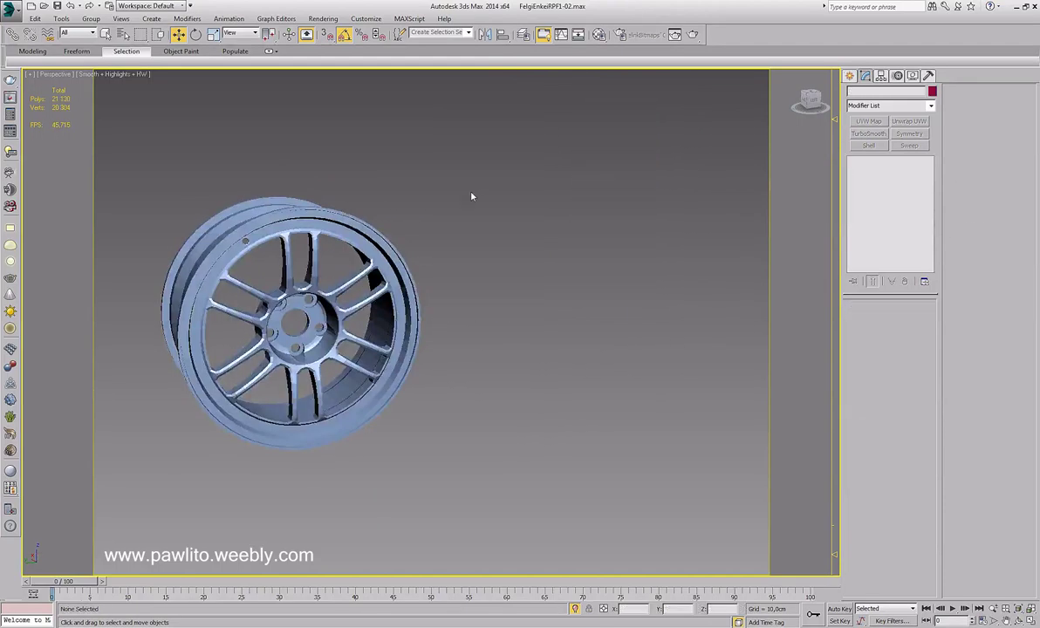
key("z")
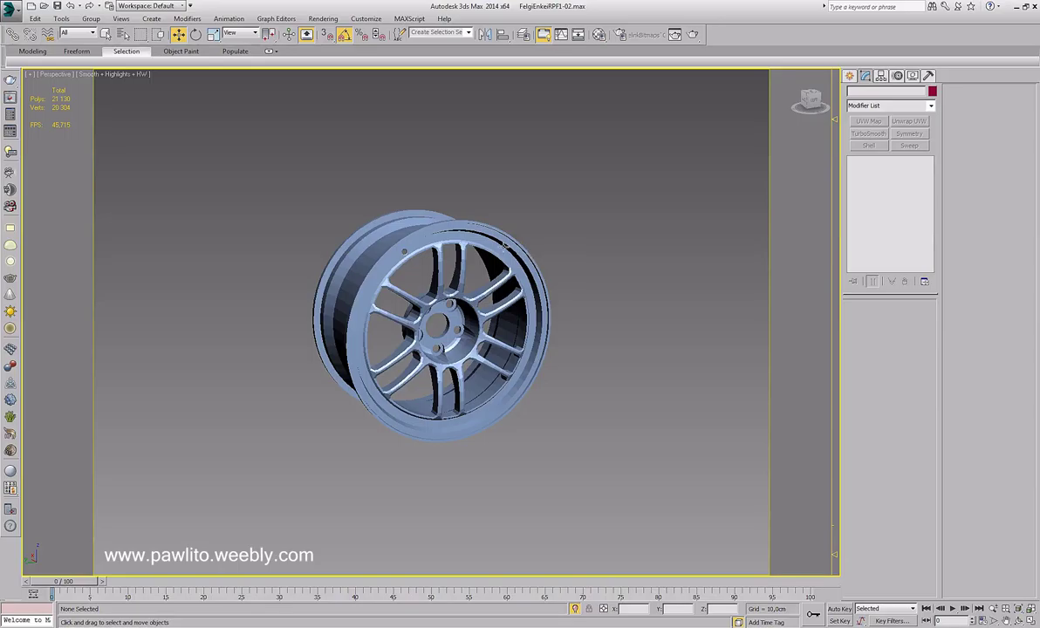
left_click(501, 248)
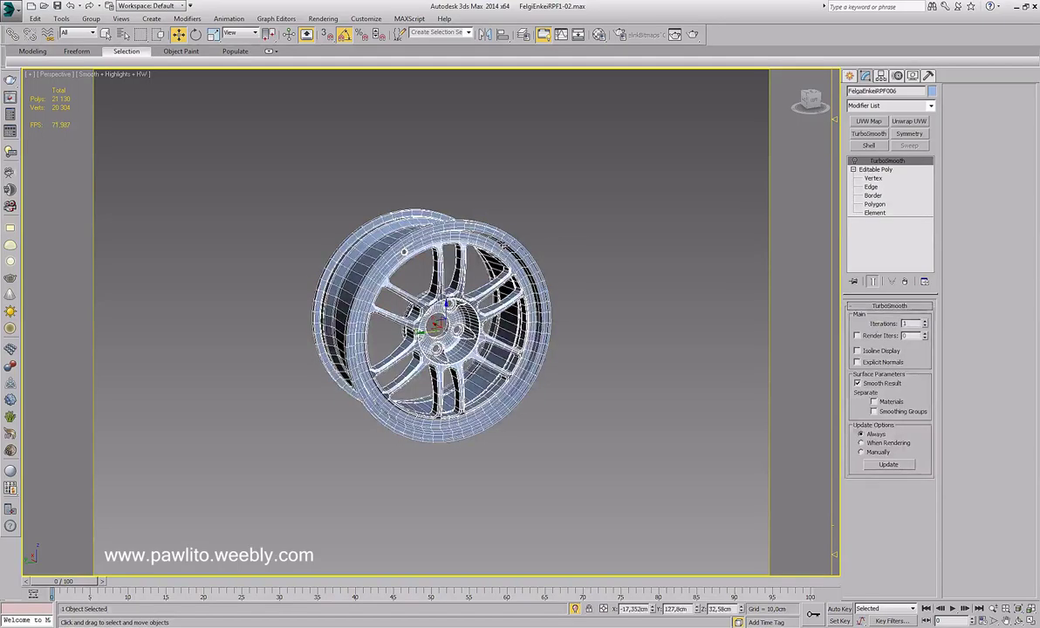
left_click(853, 161)
left_click(631, 232)
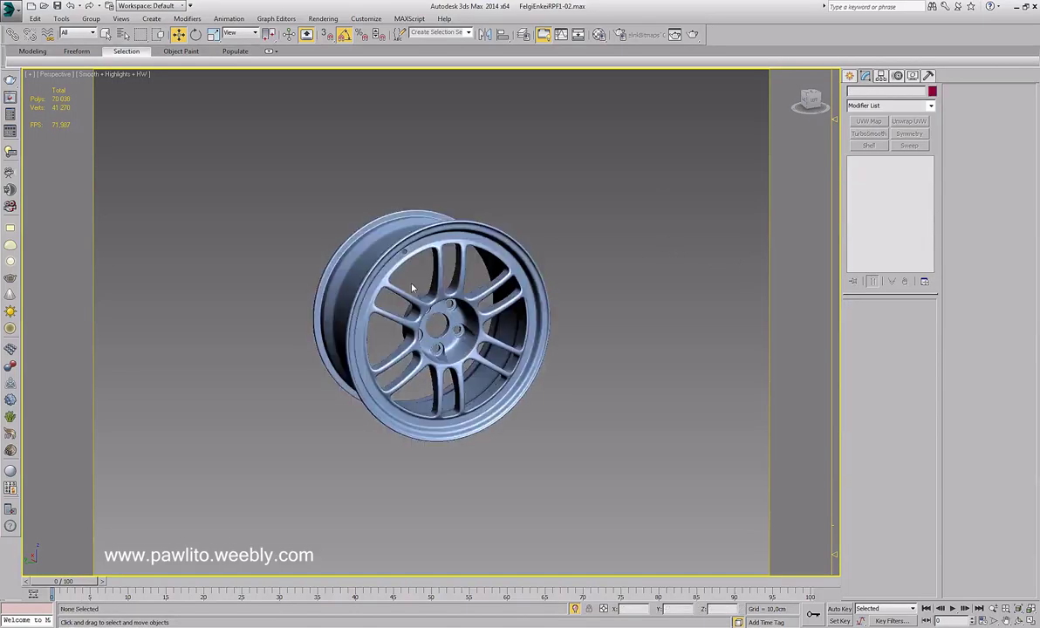
Orbit around the smoothed 70,038-polygon rim, checking it from several angles
scroll(413, 286, "up", 4)
middle_click_drag(440, 277, 527, 296, "alt")
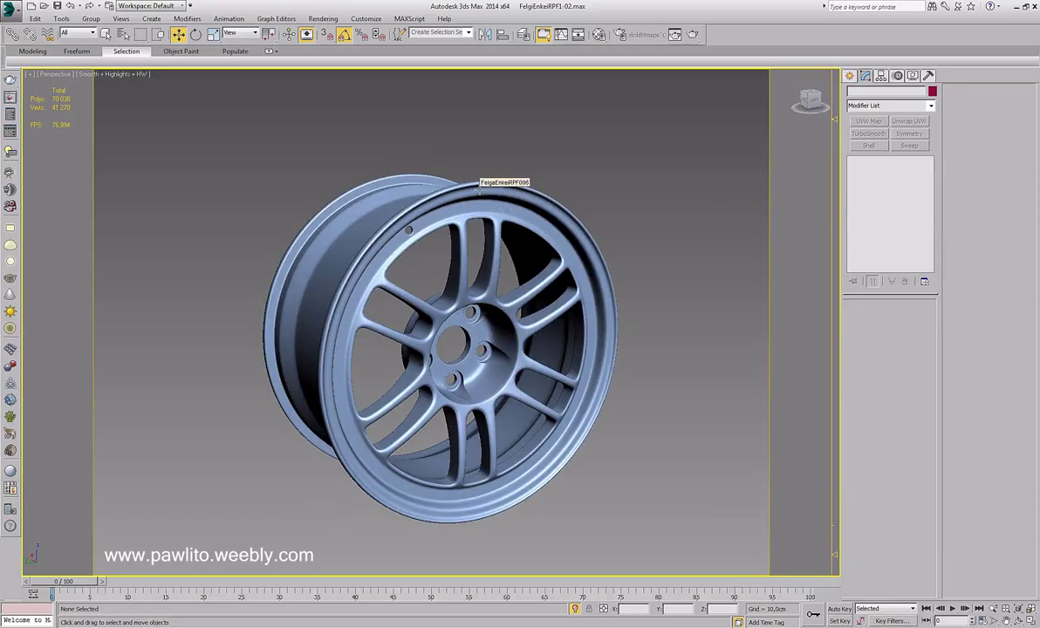
left_click(478, 230)
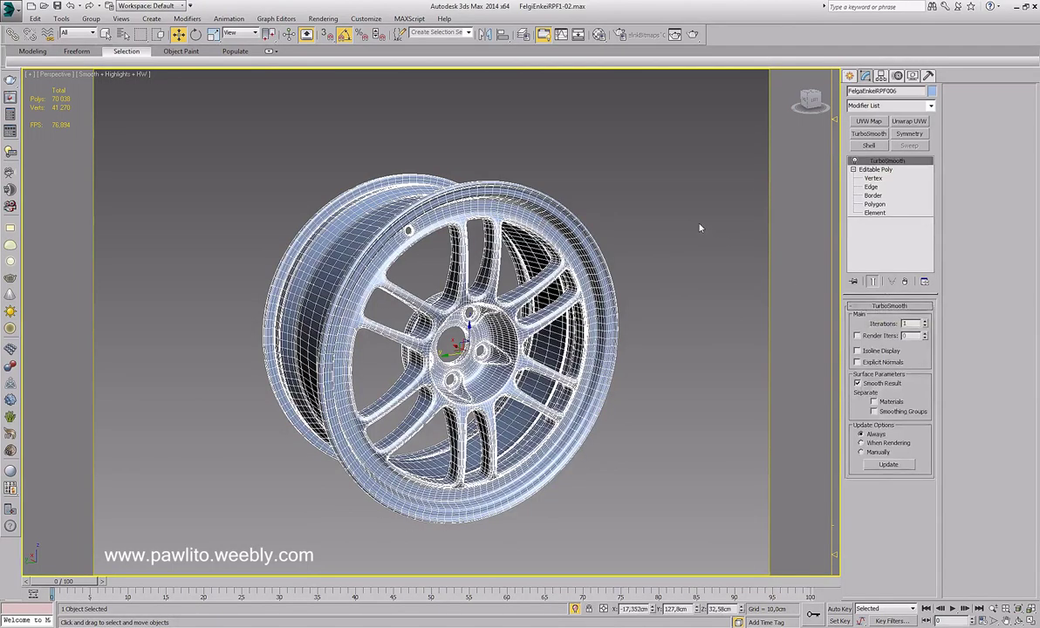
left_click(676, 216)
middle_click_drag(595, 266, 501, 202, "alt")
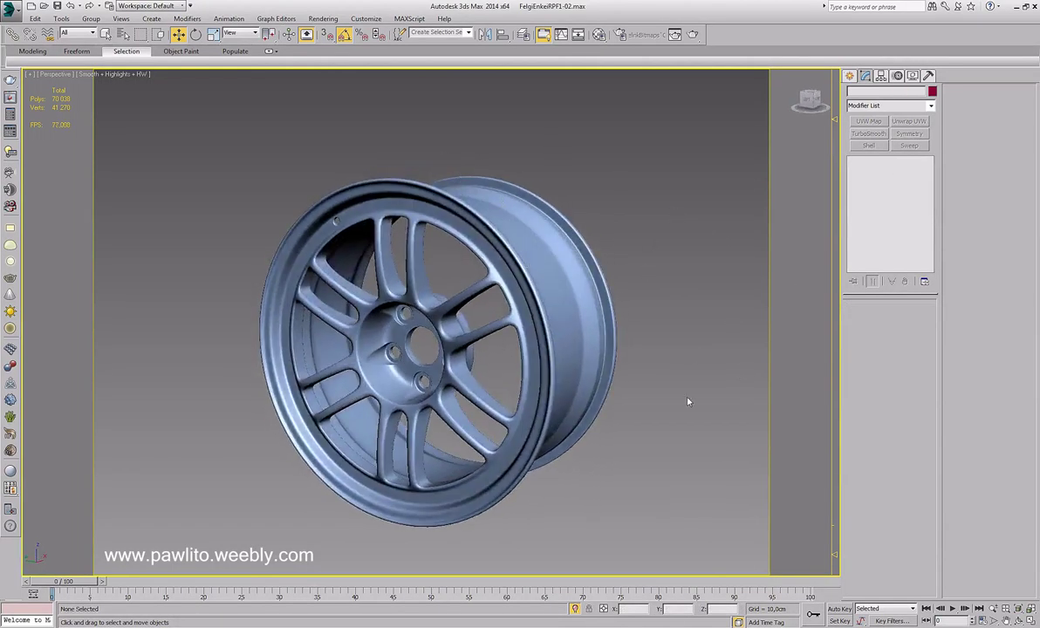
middle_click_drag(413, 270, 471, 270, "alt")
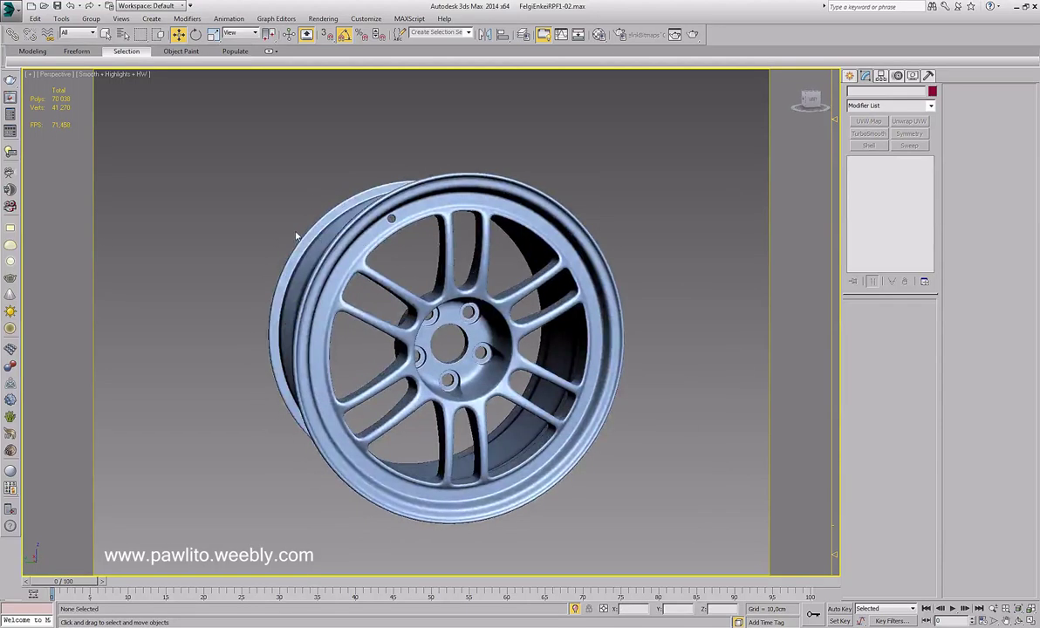
Set the viewport statistics to Total + Selection in Configure Viewports
left_click(31, 74)
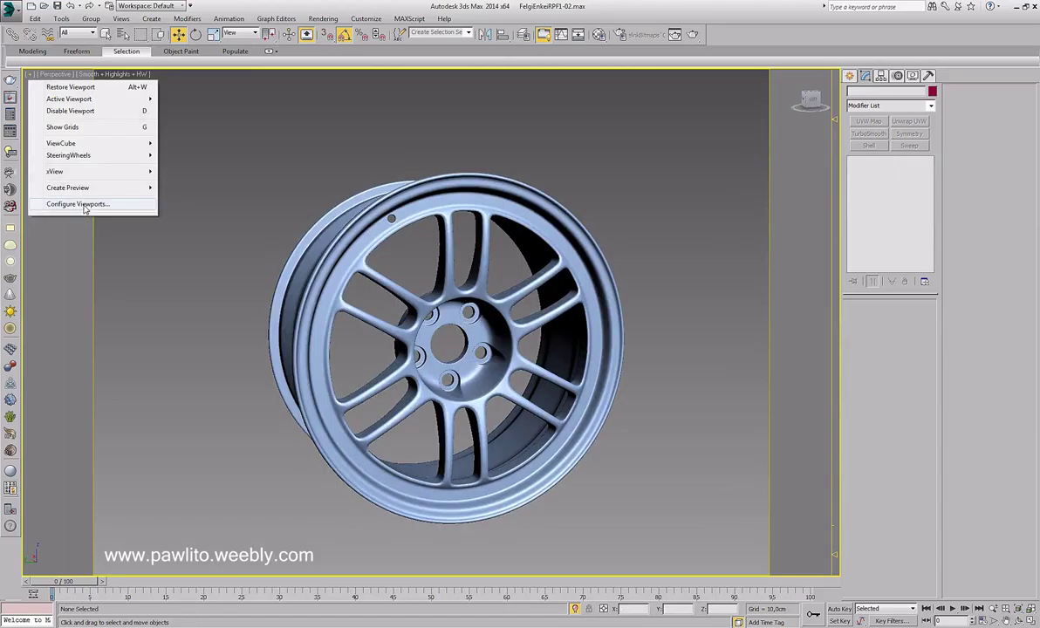
left_click(80, 205)
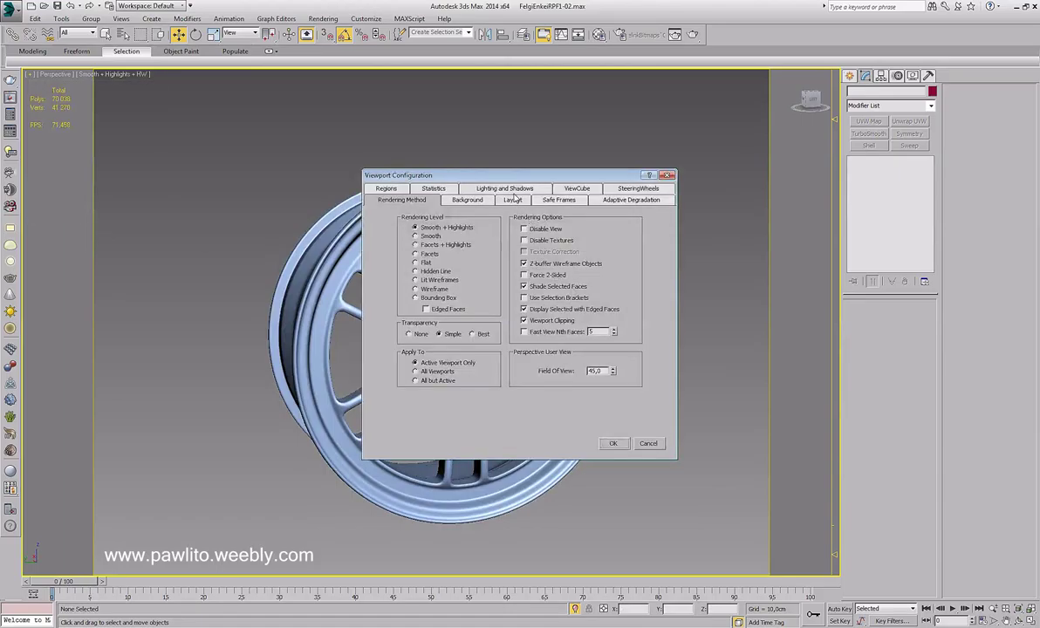
left_click(433, 188)
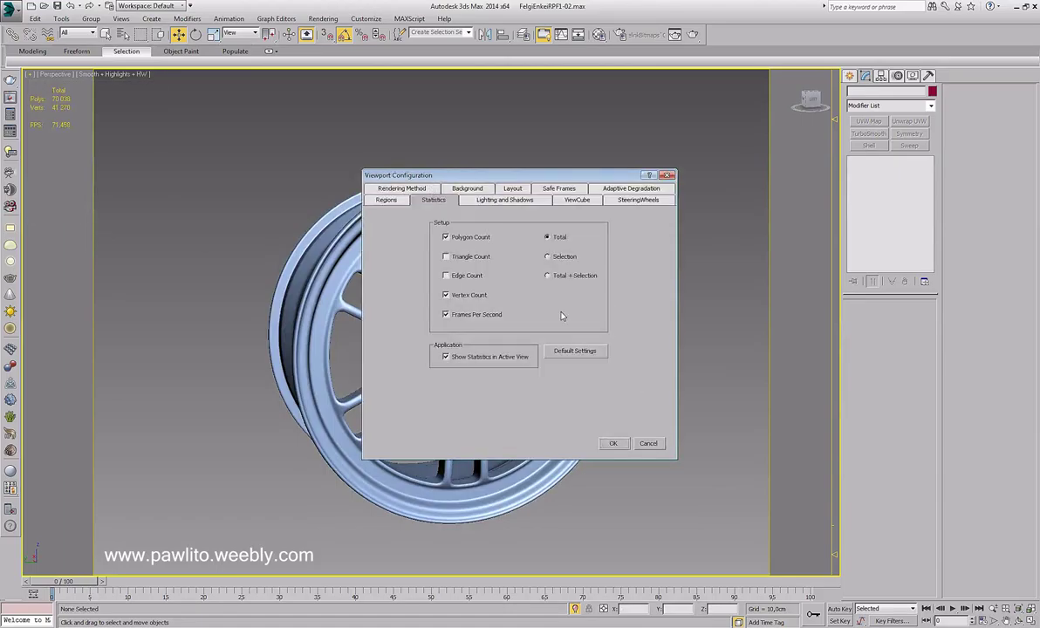
left_click(548, 276)
left_click(612, 443)
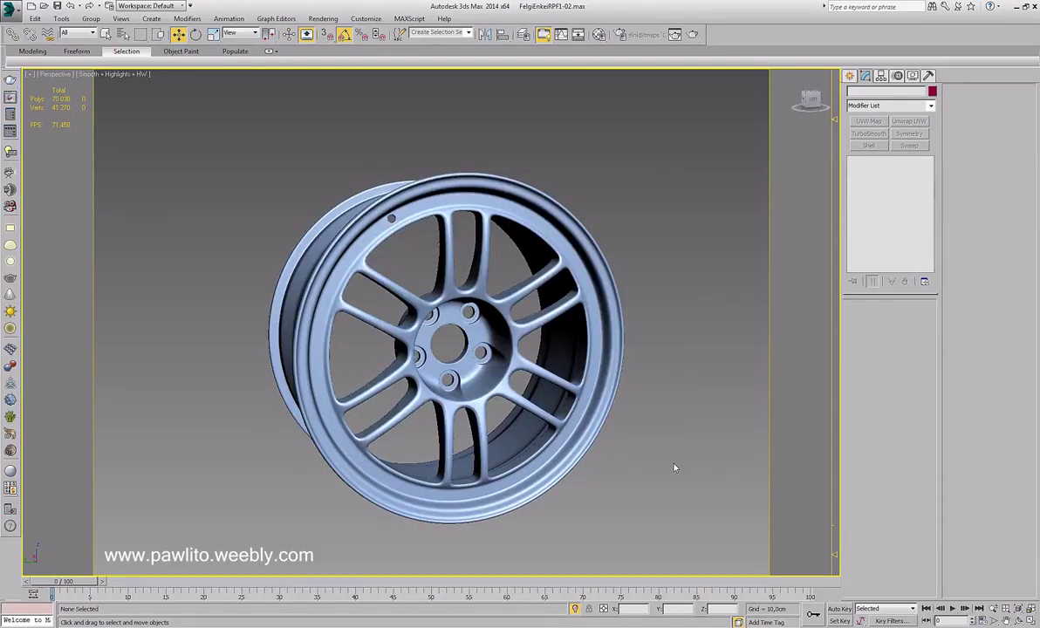
Select the wheel to read its 237,776-polygon count, viewing it from different angles
left_click(465, 197)
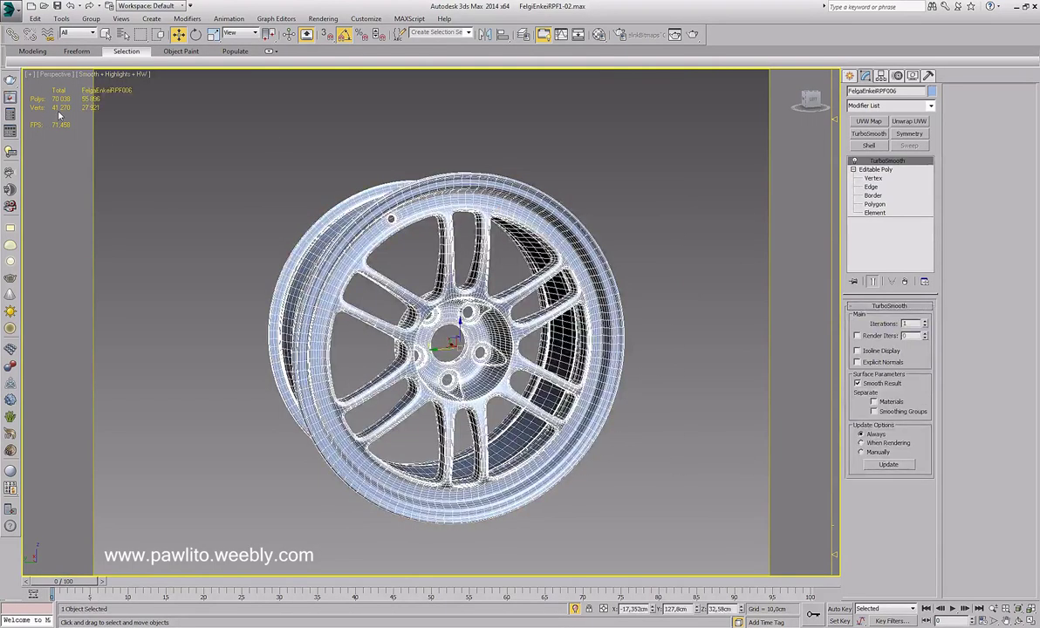
middle_click_drag(110, 115, 123, 142)
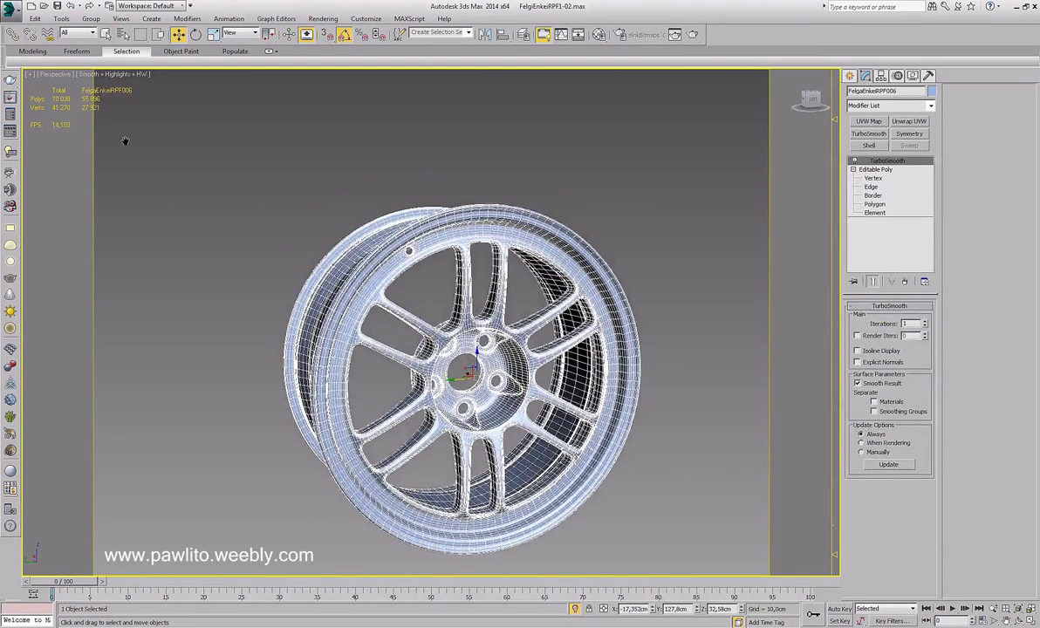
mouse_move(436, 300)
middle_mouse_down()
mouse_move(380, 234)
mouse_move(646, 192)
middle_mouse_up()
left_click(645, 192)
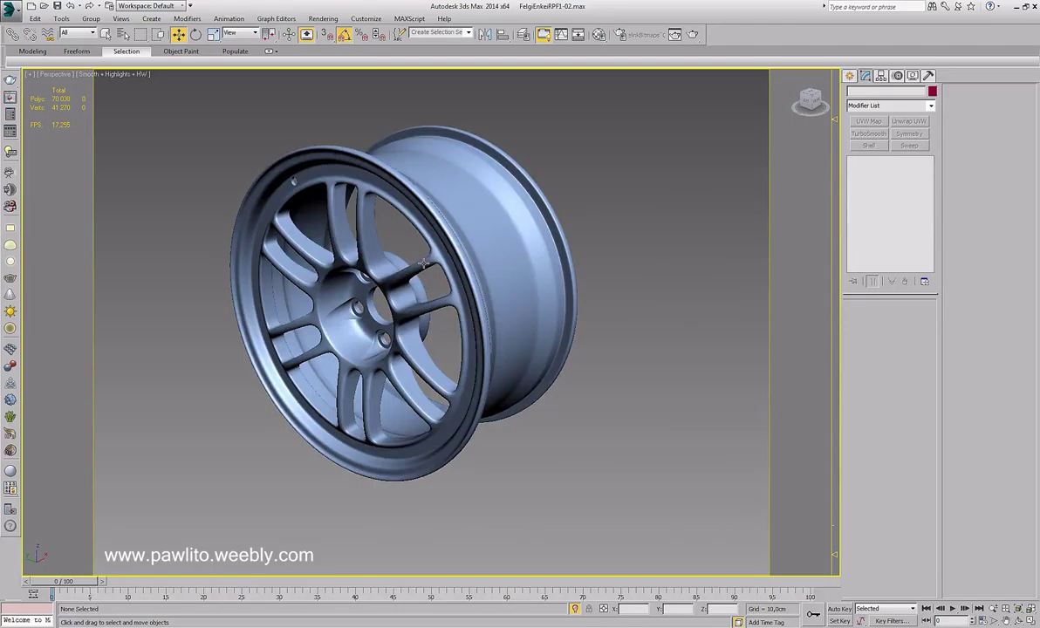
middle_click_drag(436, 246, 492, 235, "alt")
left_click(492, 235)
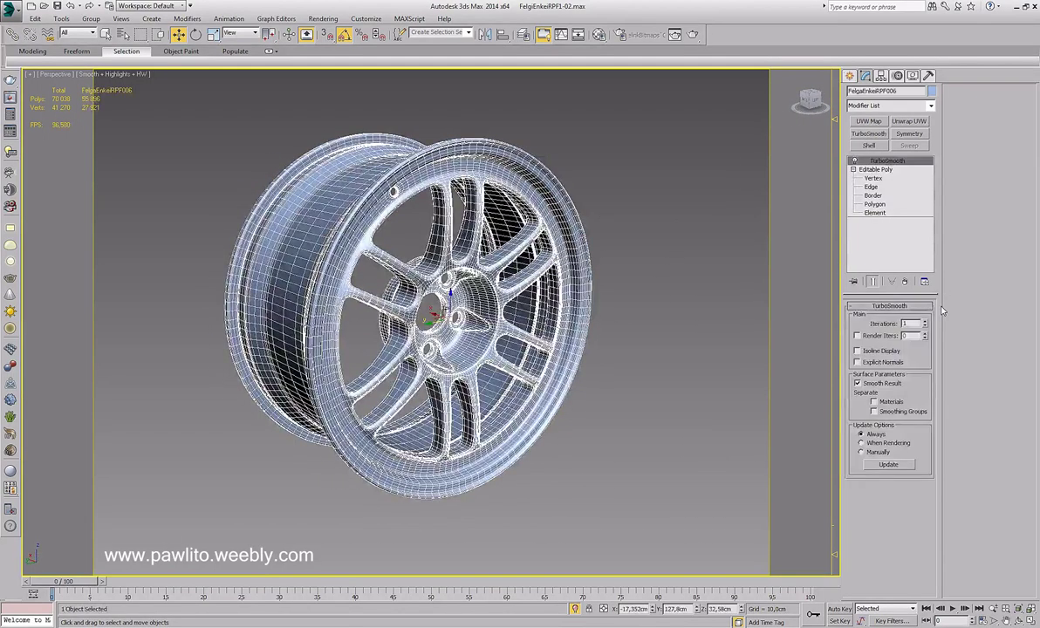
left_click(673, 220)
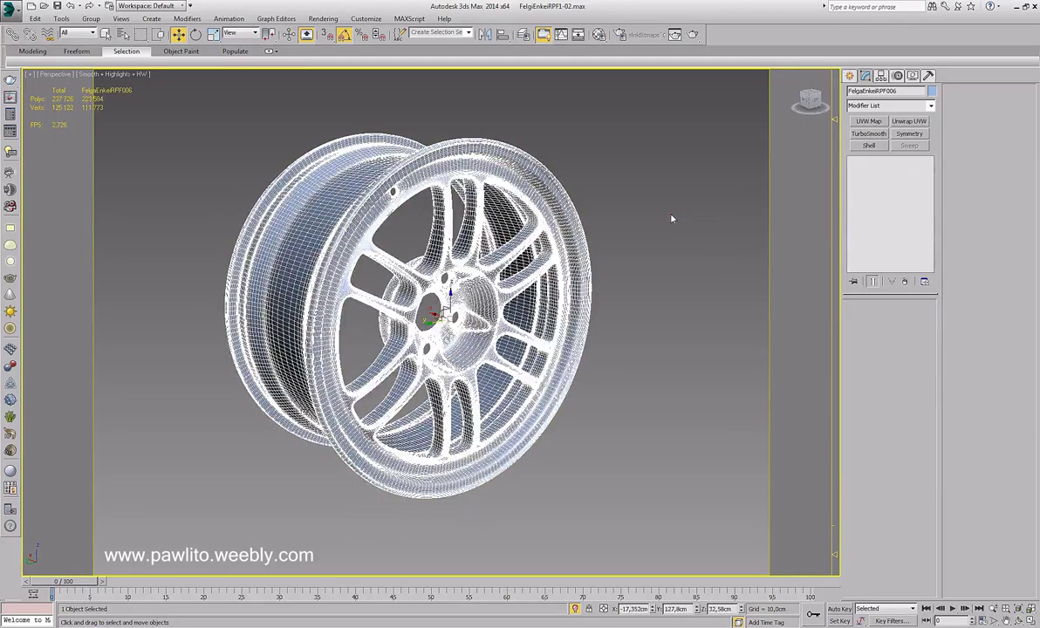
Select the wheel and switch off TurboSmooth to show the 21,130-polygon base mesh
middle_click_drag(615, 232, 510, 205, "alt")
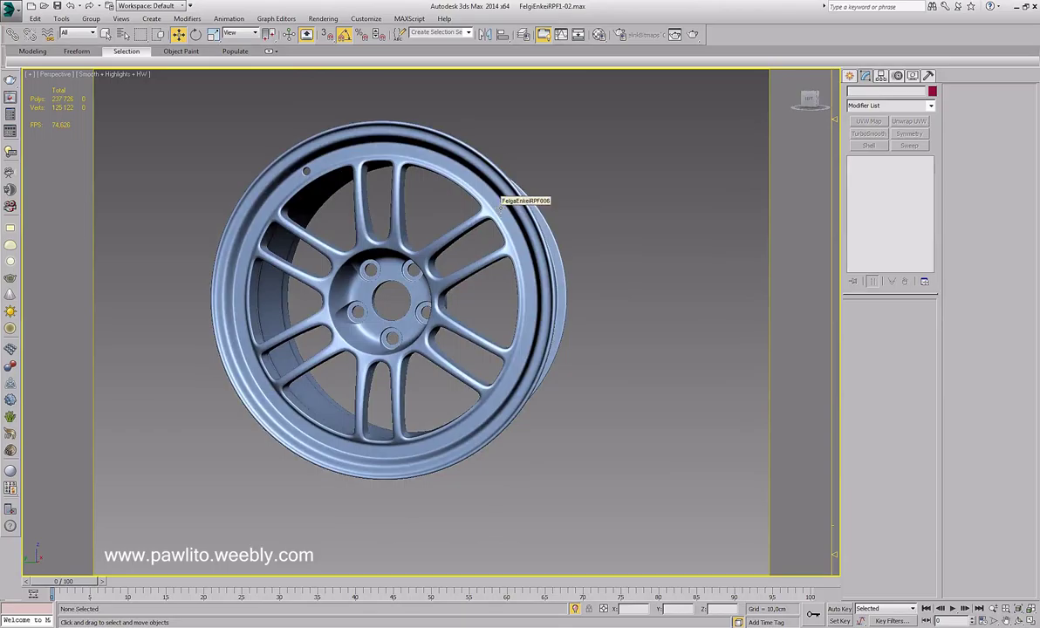
left_click(497, 207)
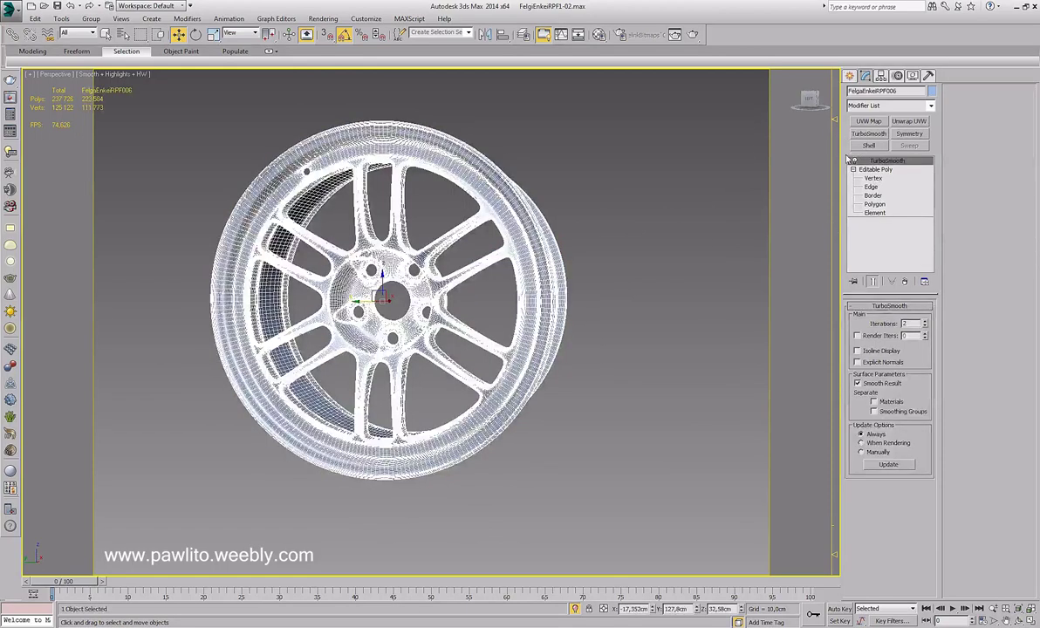
left_click(852, 160)
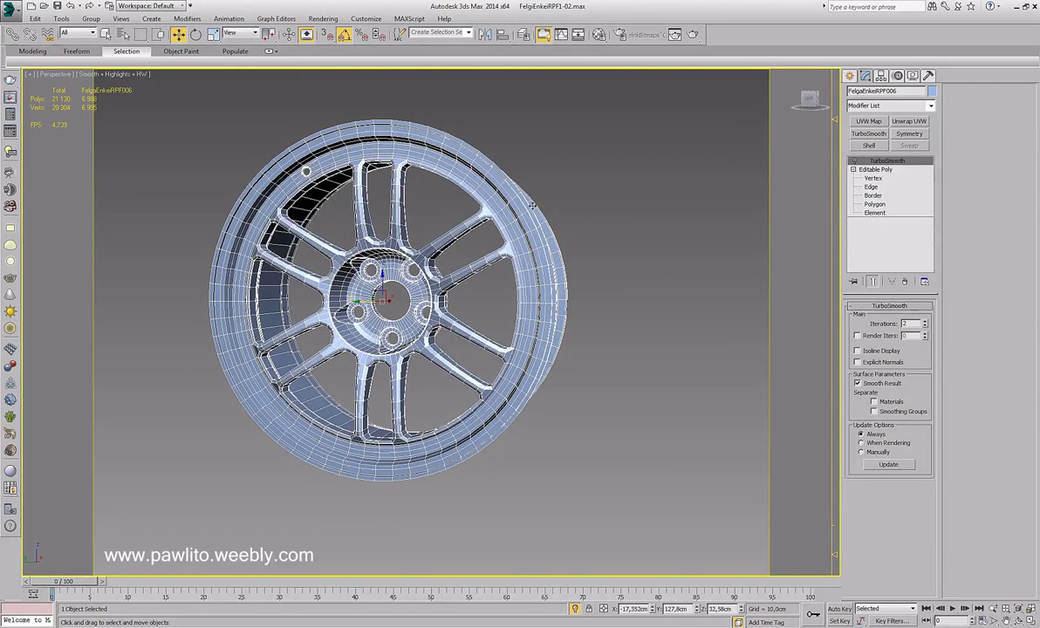
Orbit and zoom around the low-poly rim's side and outer lip
middle_click_drag(494, 190, 488, 218, "alt")
scroll(502, 215, "up", 4)
middle_click_drag(164, 193, 308, 213, "alt")
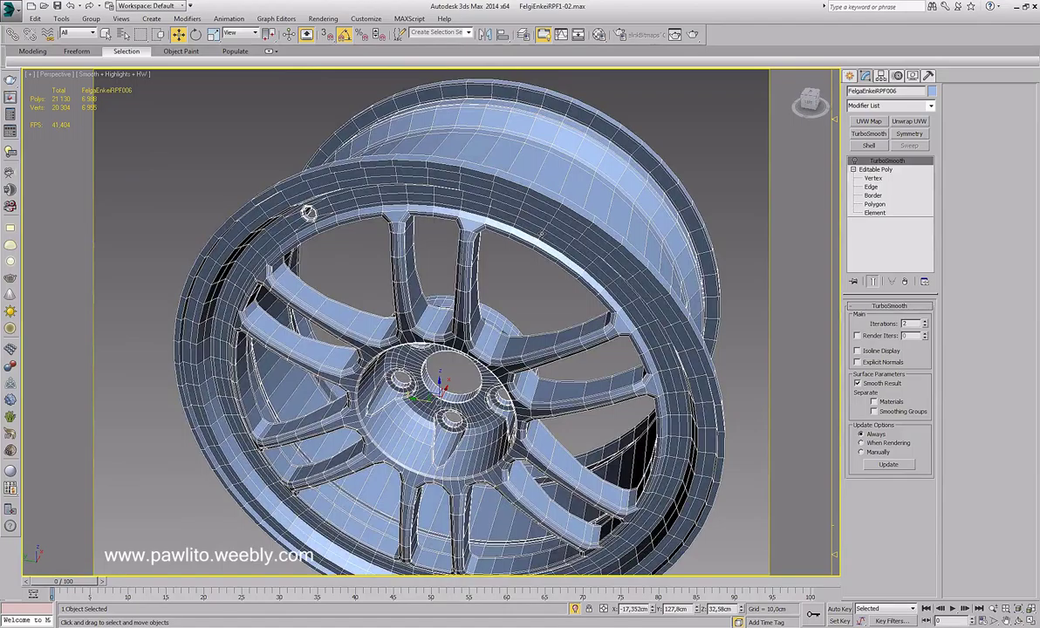
middle_click_drag(308, 213, 464, 223, "alt")
scroll(462, 222, "up", 3)
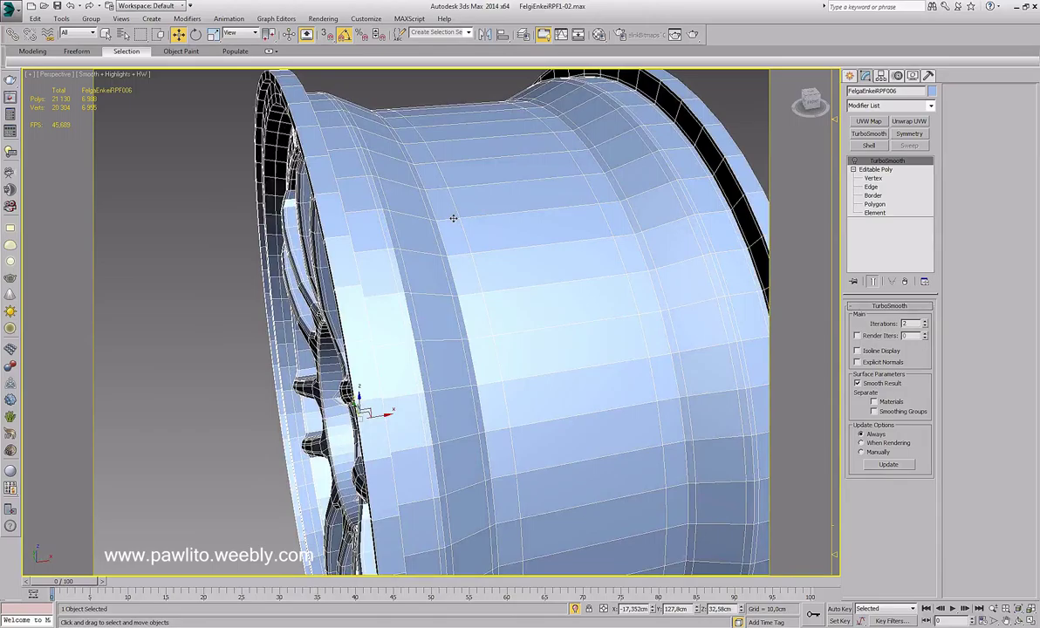
middle_click_drag(425, 197, 477, 177, "alt")
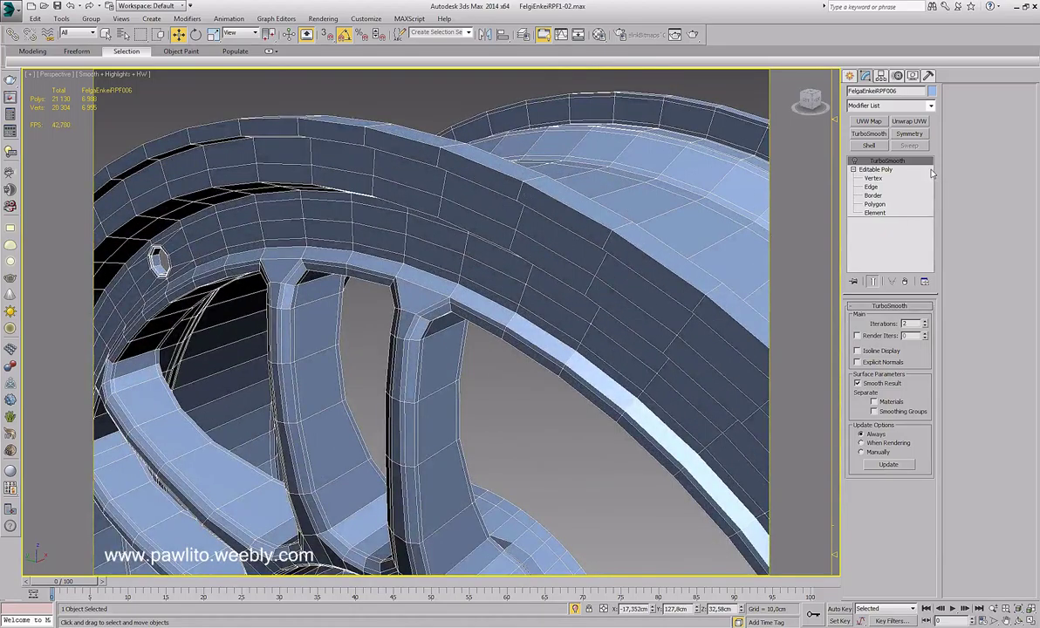
scroll(654, 239, "down", 5)
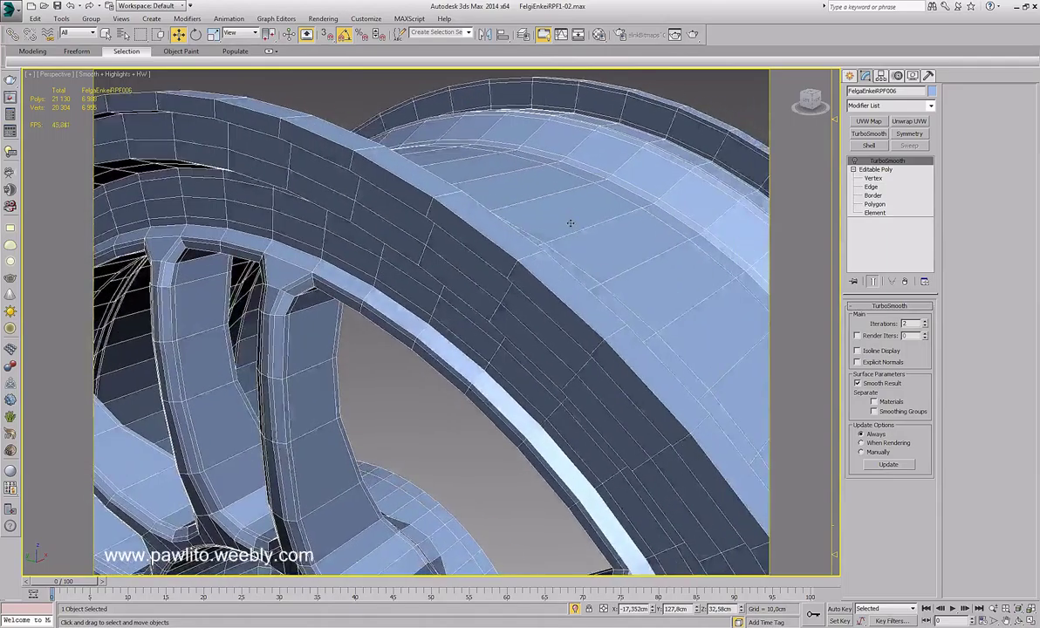
scroll(622, 193, "up", 2)
scroll(622, 193, "down", 3)
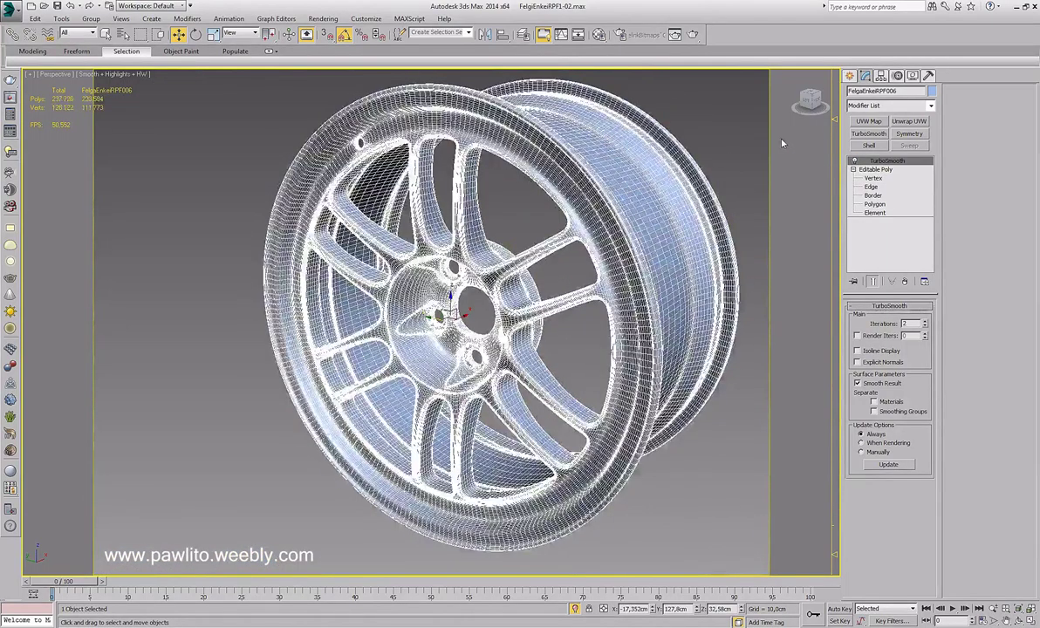
Reselect the wheel and orbit to a close side view of the rim
left_click(671, 112)
middle_click_drag(671, 113, 624, 171, "alt")
scroll(628, 170, "up", 5)
scroll(628, 170, "down", 5)
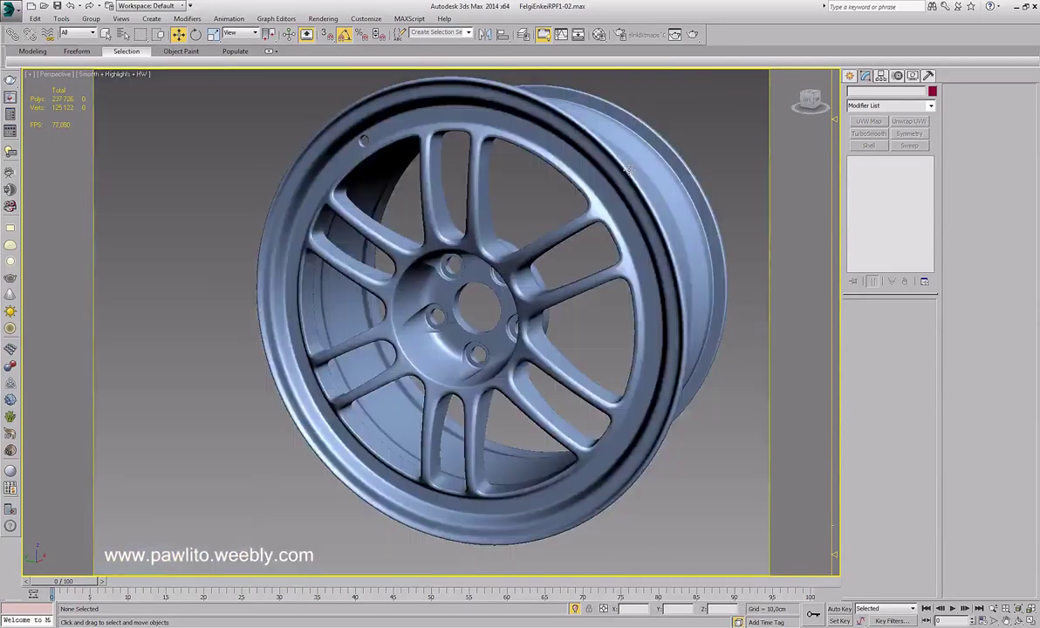
left_click(628, 170)
middle_click_drag(807, 157, 538, 194, "alt")
scroll(538, 193, "up", 4)
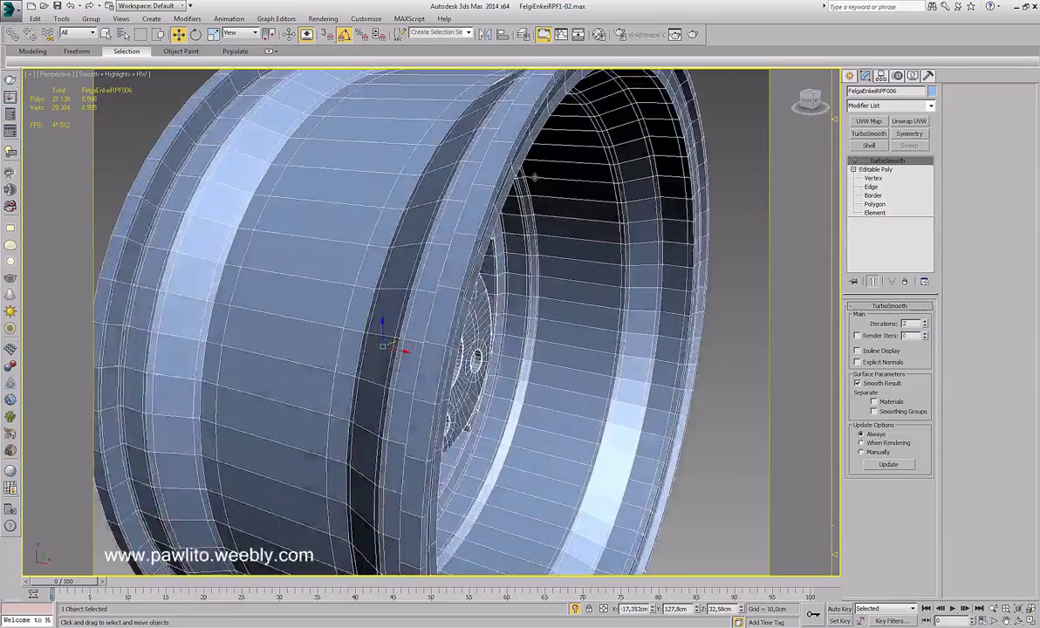
Select the rim lip's 60-edge loop at Edge level and chamfer it by 0.469 cm
key("2")
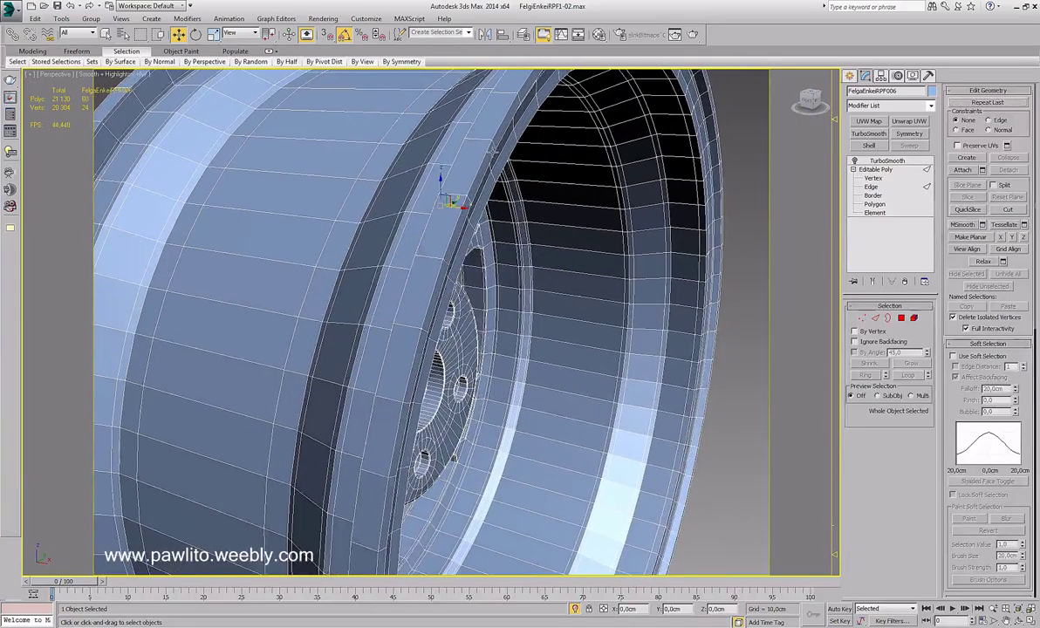
double_click(478, 106)
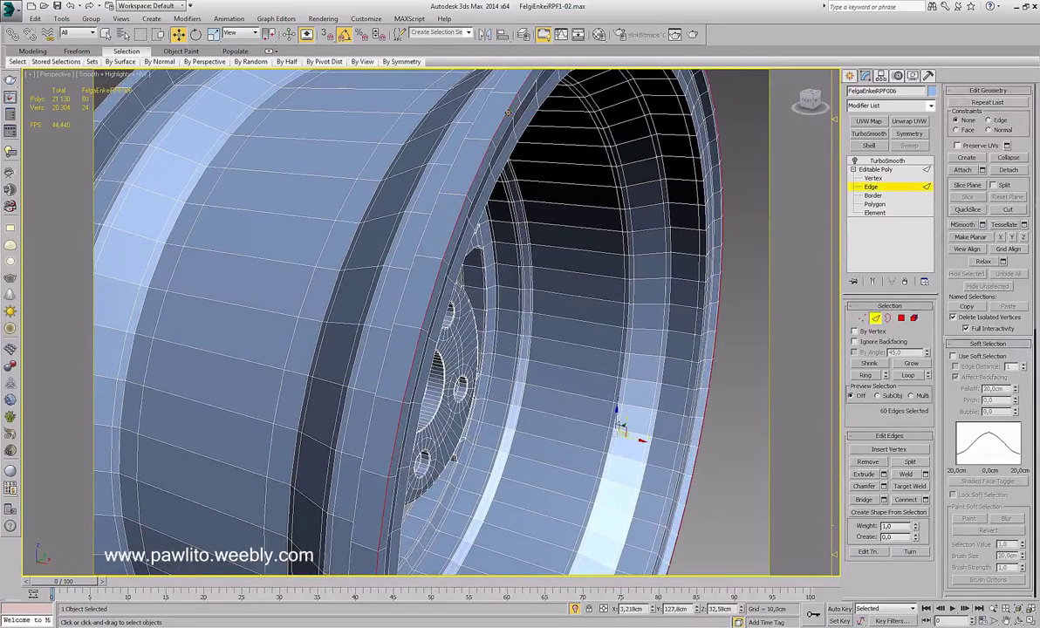
left_click(883, 486)
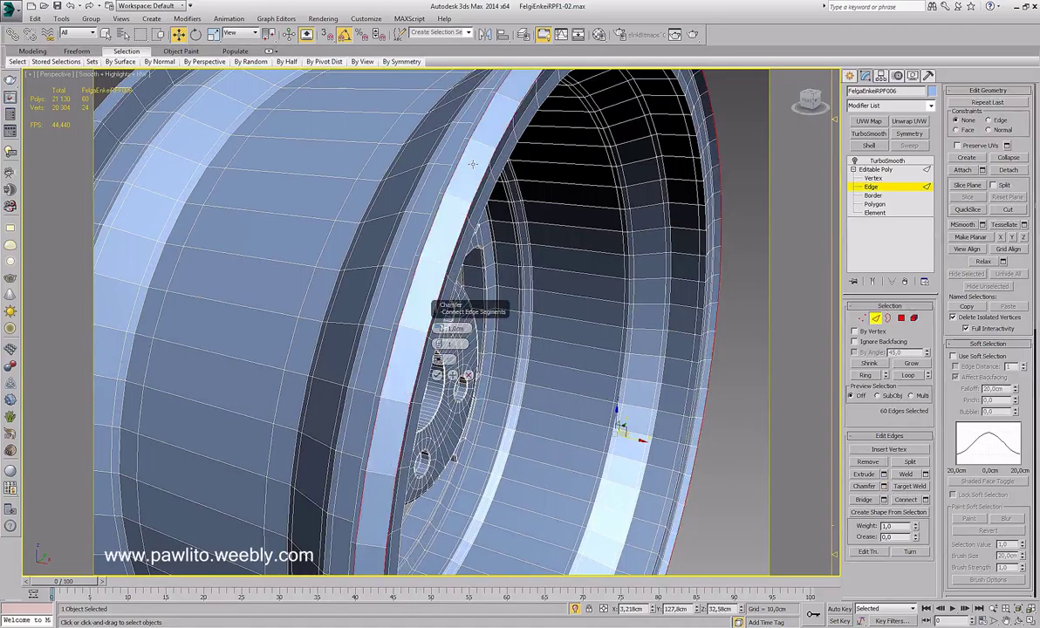
mouse_move(438, 328)
left_mouse_down()
mouse_move(438, 342)
mouse_move(438, 331)
left_mouse_up()
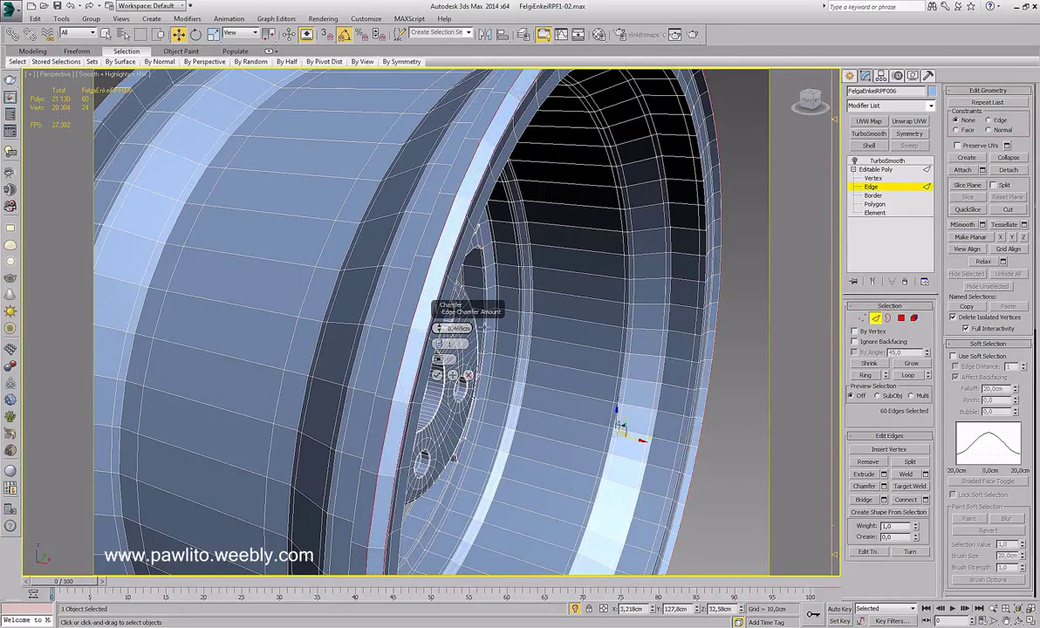
left_click(436, 375)
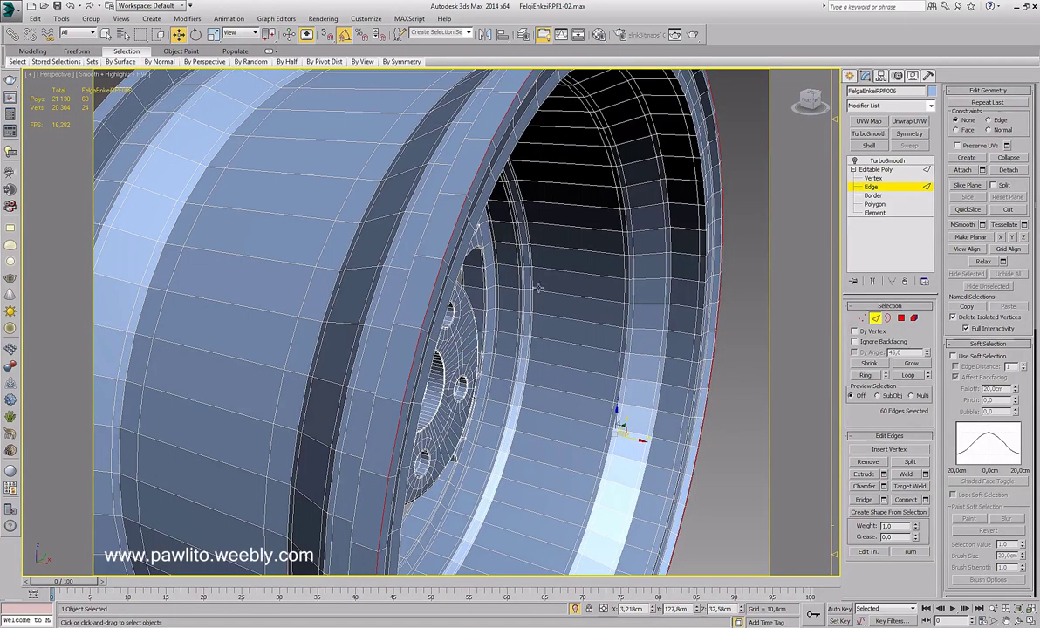
middle_click_drag(531, 287, 448, 187, "alt")
scroll(481, 191, "up", 3)
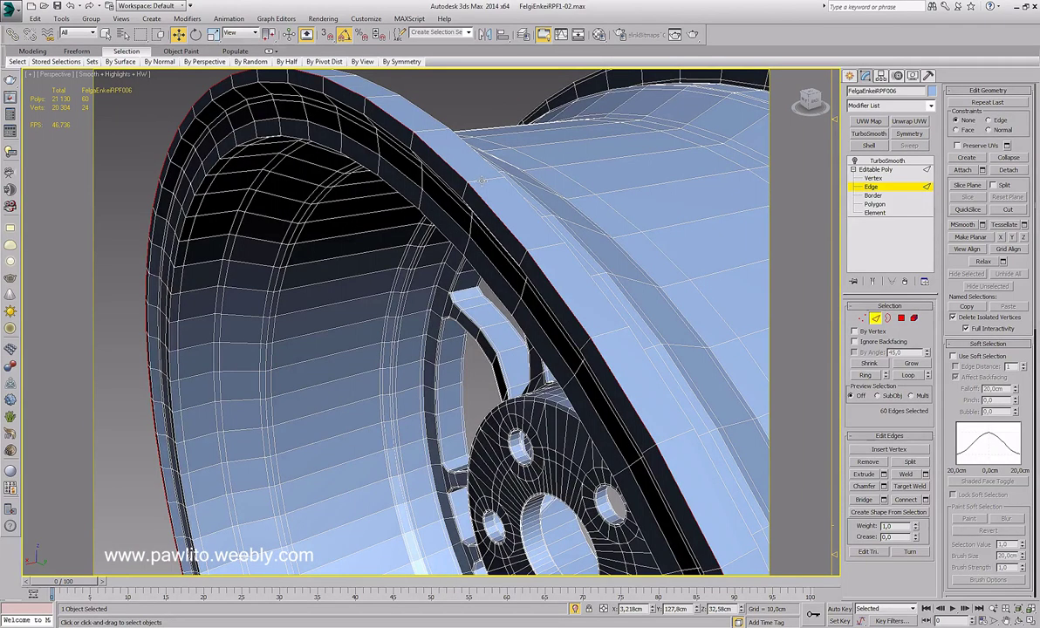
left_click(502, 109)
middle_click_drag(501, 109, 611, 175, "alt")
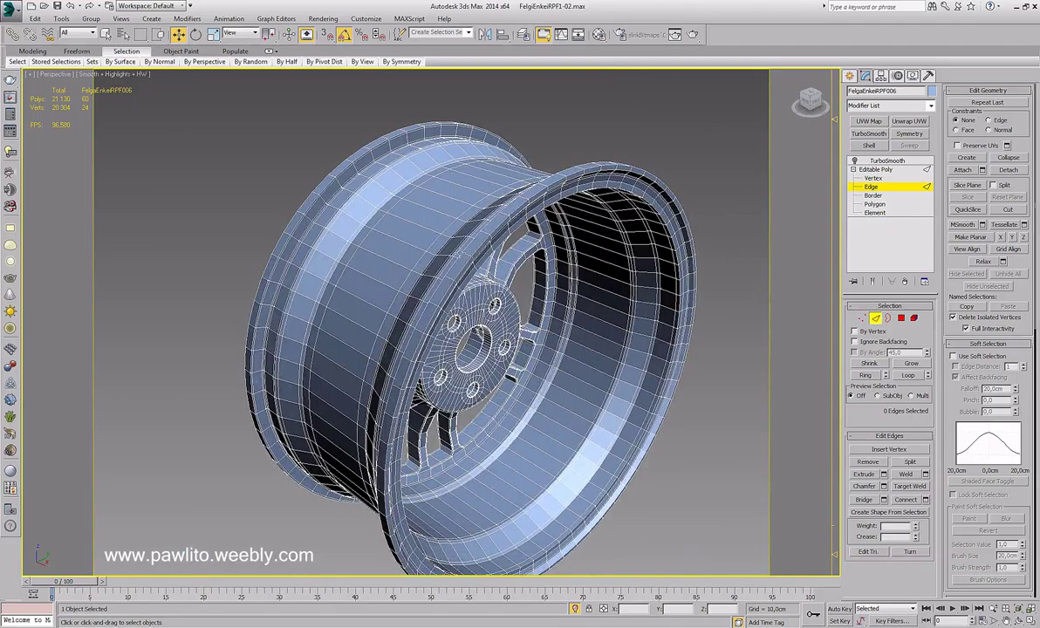
middle_click_drag(416, 261, 449, 246, "alt")
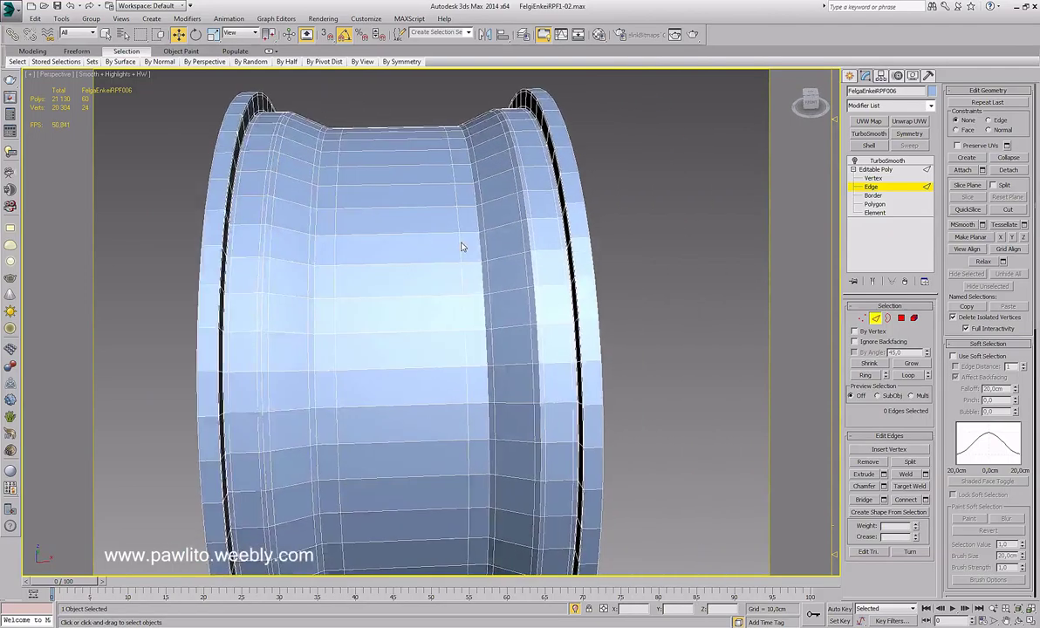
scroll(545, 204, "up", 5)
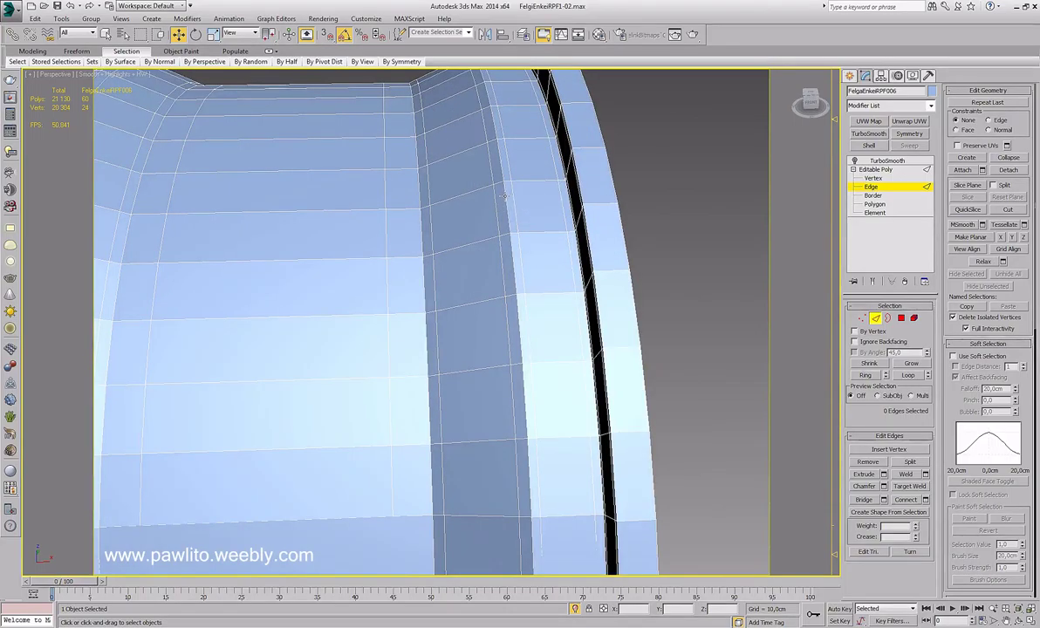
double_click(504, 196)
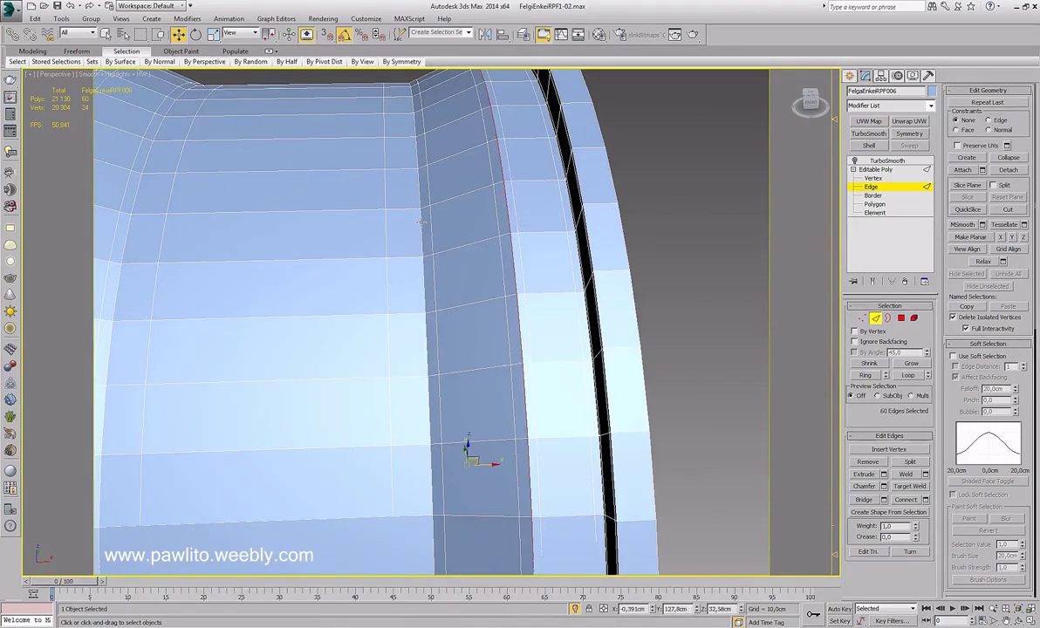
middle_click_drag(414, 225, 523, 229, "alt")
left_click(335, 210, "ctrl")
left_click(336, 213, "ctrl")
left_click(237, 153, "ctrl")
middle_click_drag(237, 153, 485, 200, "alt")
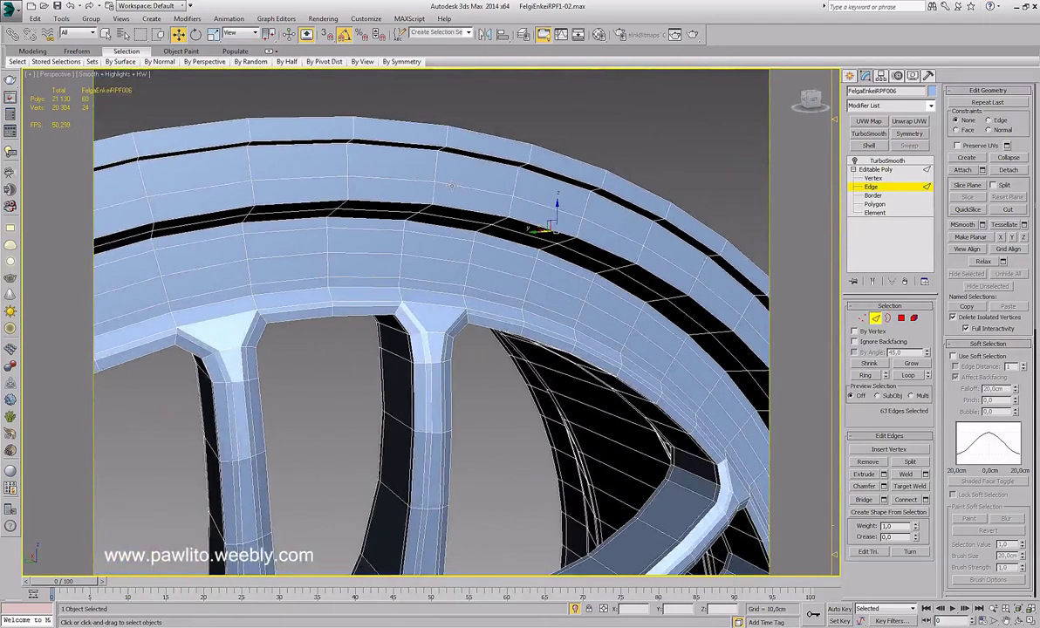
middle_click_drag(526, 255, 499, 192, "alt")
middle_click_drag(563, 212, 455, 225, "alt")
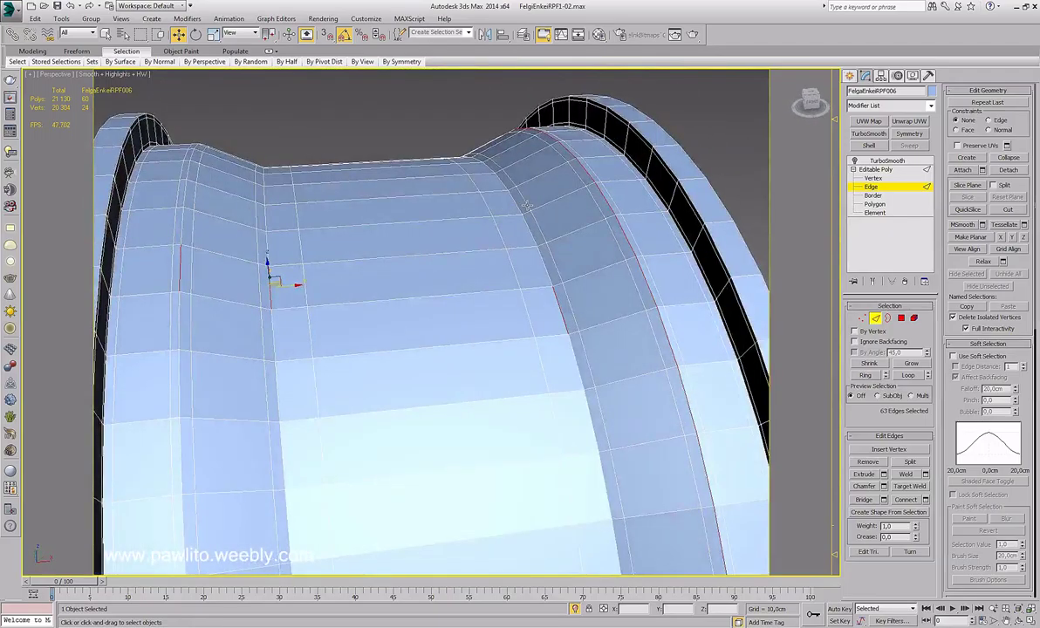
left_click(432, 121)
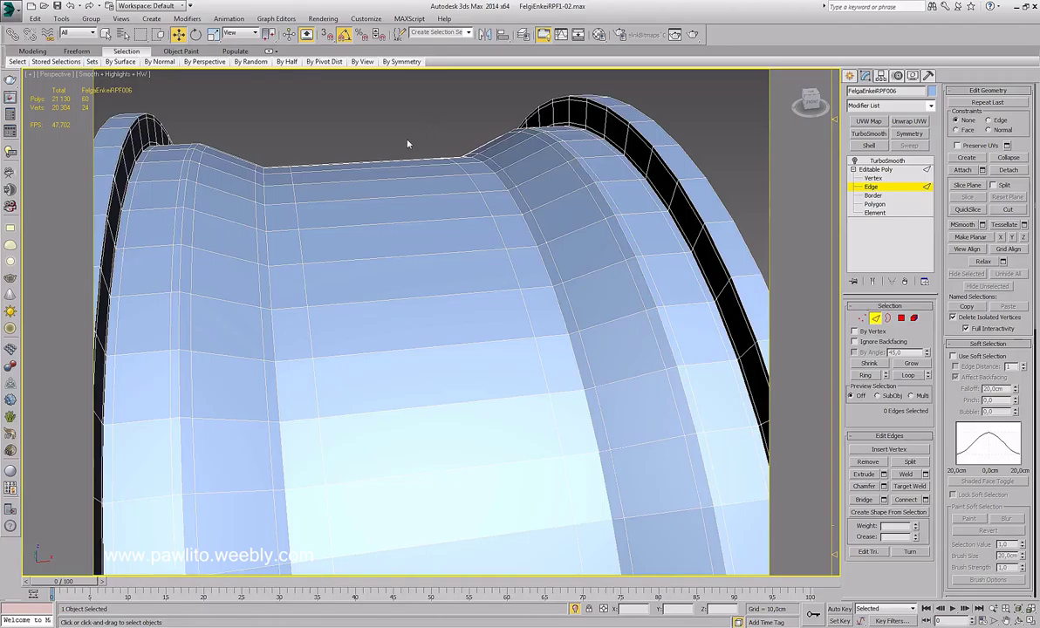
scroll(406, 143, "down", 10)
middle_click_drag(408, 144, 370, 169, "alt")
Orbit and pan around the Enkei rim, then show the Standard Primitives list in the Create panel
middle_click_drag(477, 266, 477, 253, "alt")
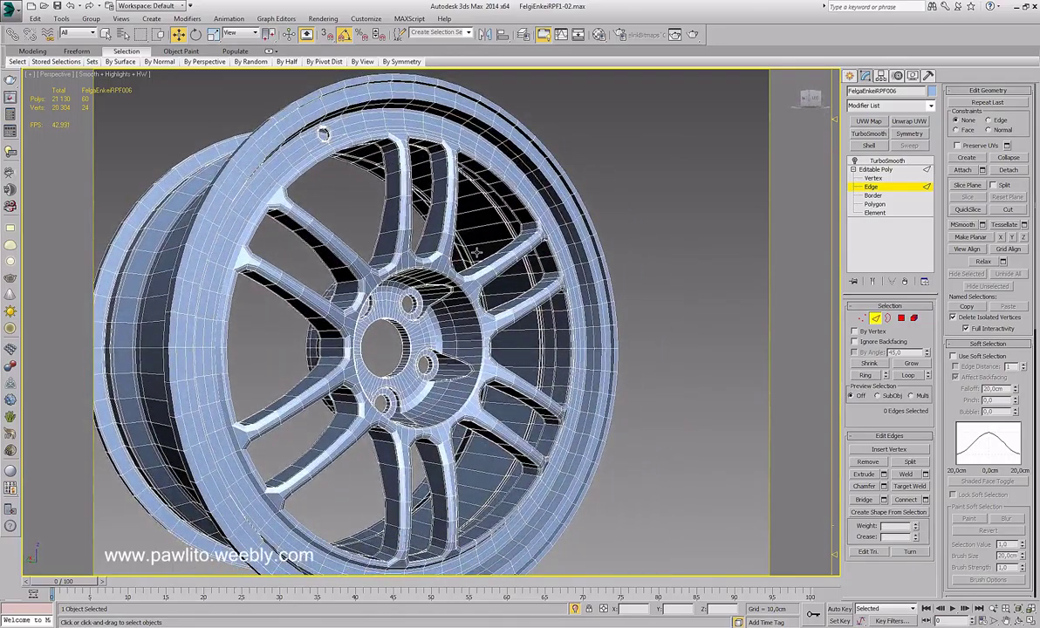
middle_click_drag(477, 253, 468, 278, "alt")
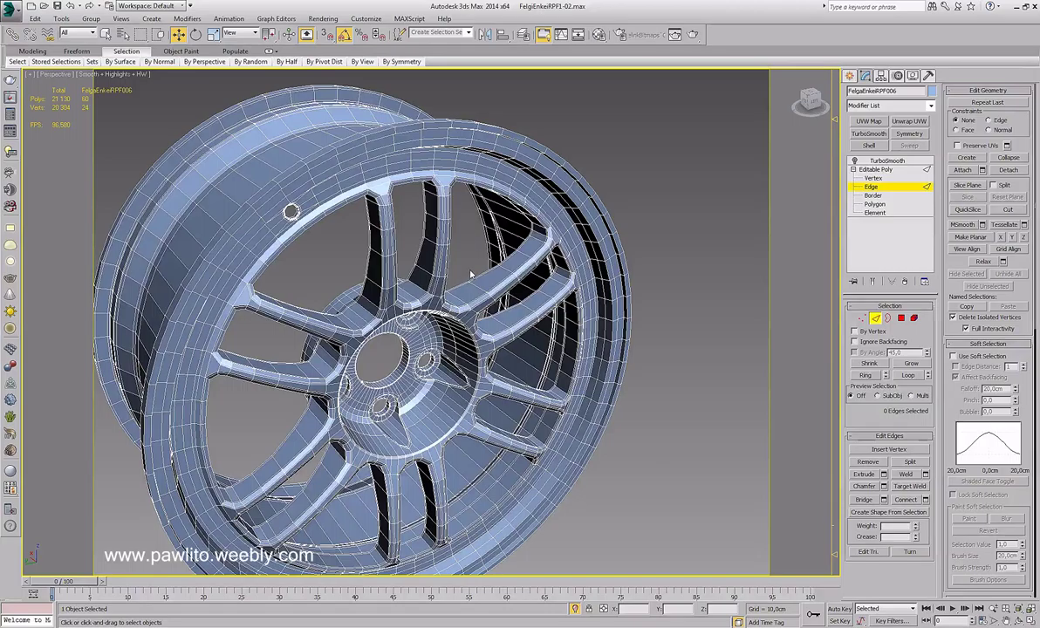
scroll(470, 275, "down", 3)
middle_click_drag(471, 273, 375, 272)
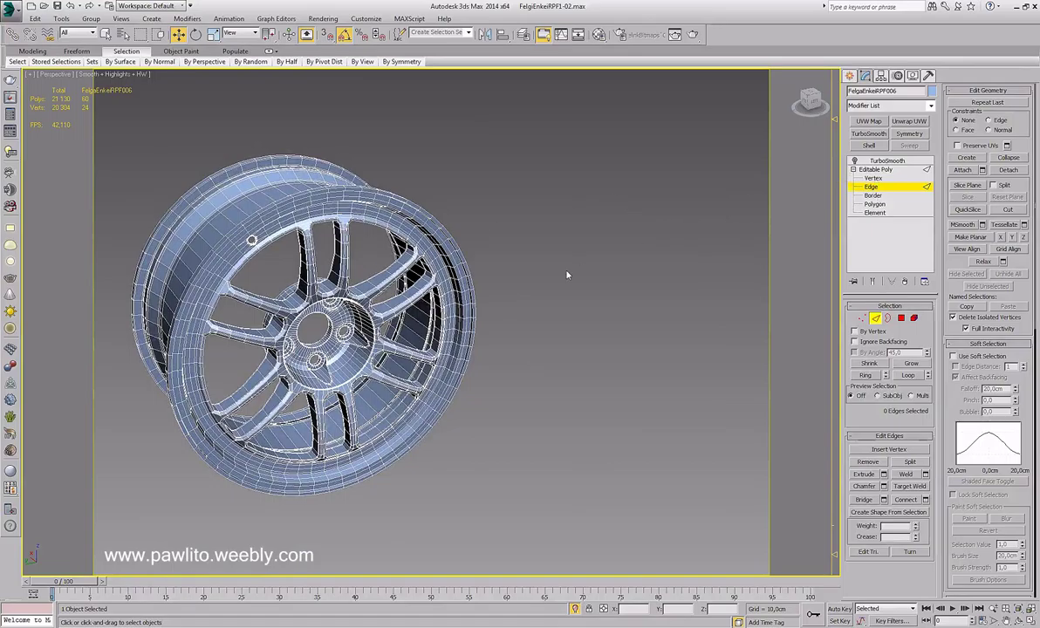
middle_click_drag(566, 271, 552, 230, "alt")
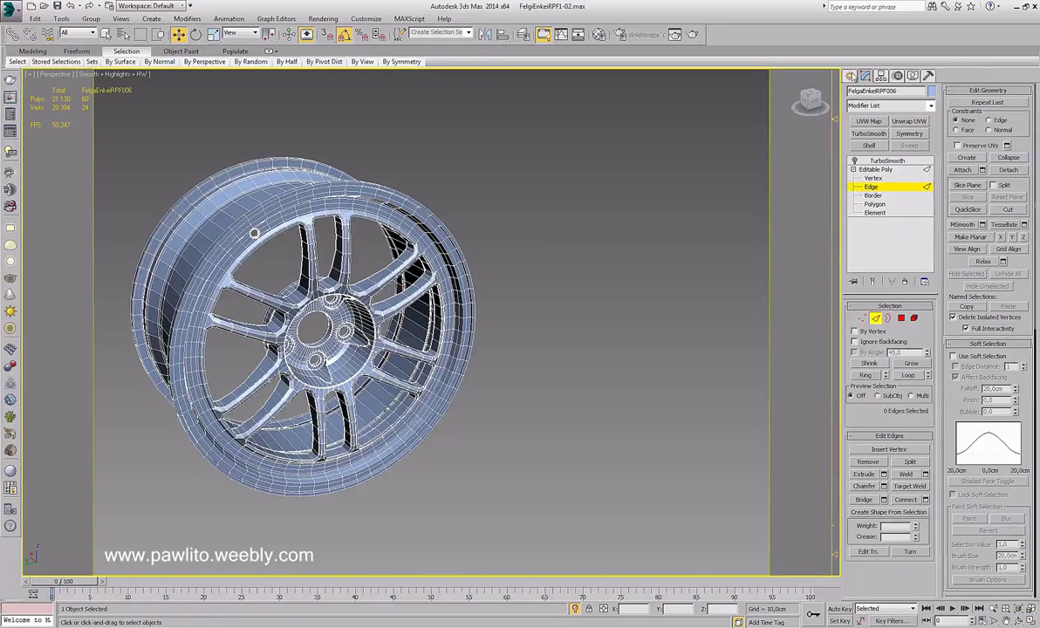
left_click(851, 76)
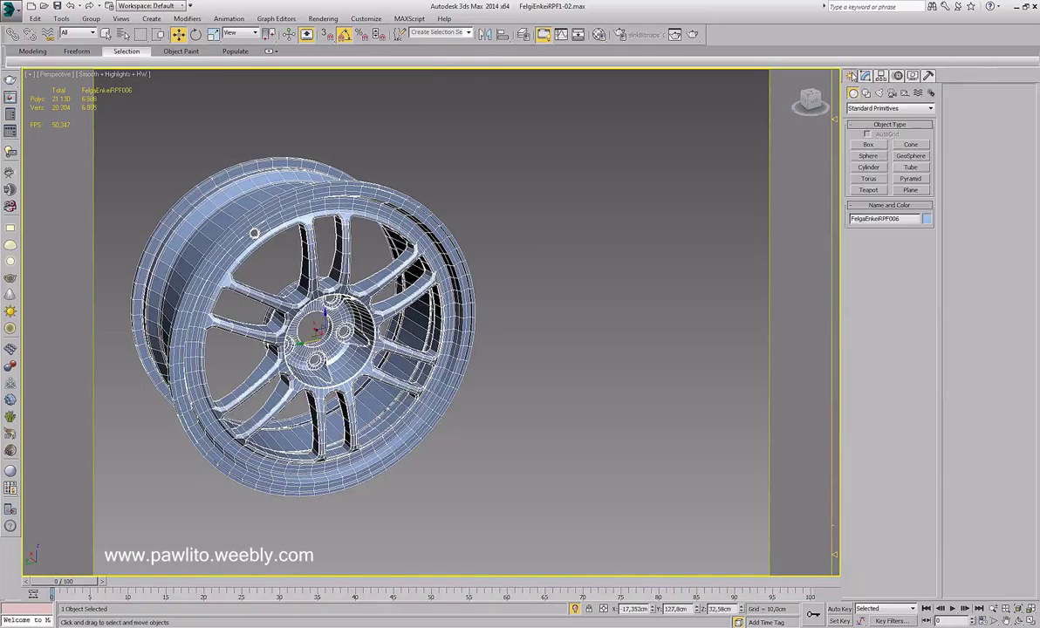
Draw a new cylinder beside the wheel rim
left_click(868, 167)
left_click_drag(588, 336, 613, 322)
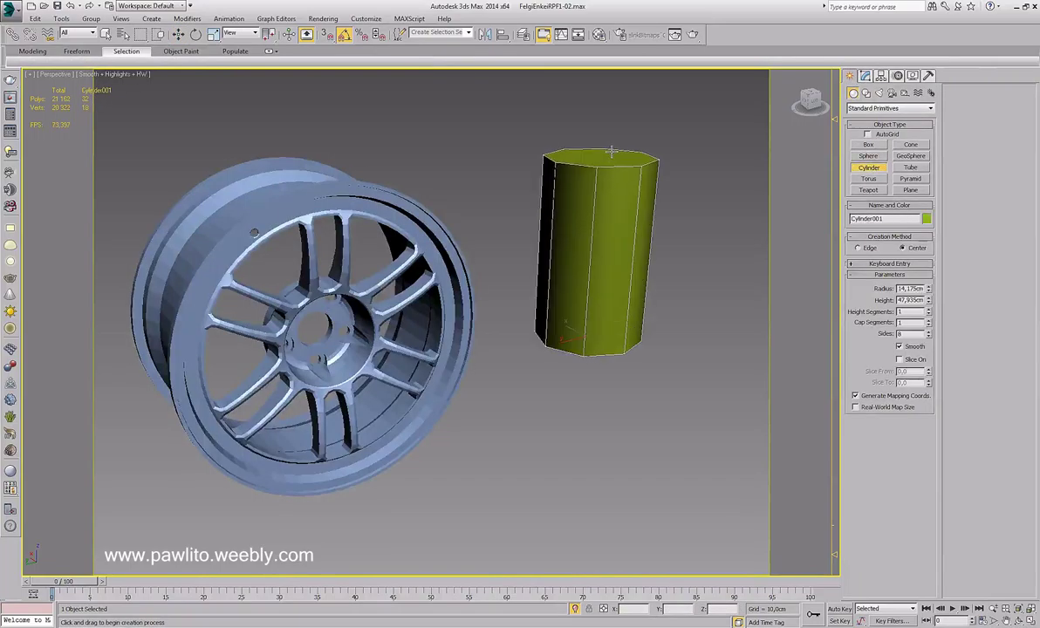
middle_click_drag(628, 203, 607, 209, "alt")
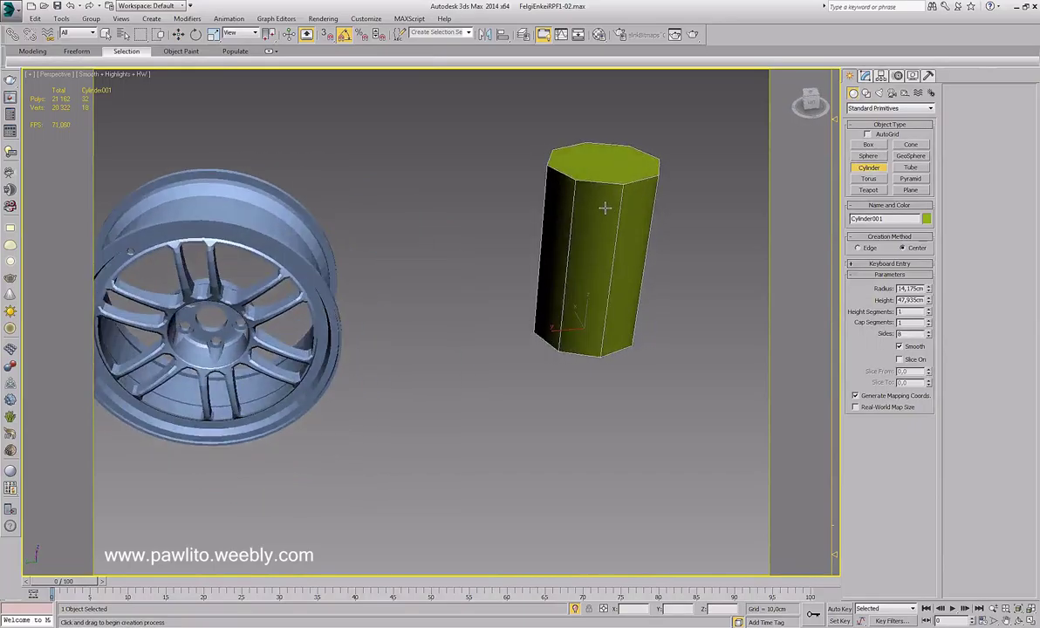
Change the cylinder's Sides from 8 to 16 and exit cylinder creation
double_click(909, 333)
type("16")
key("Return")
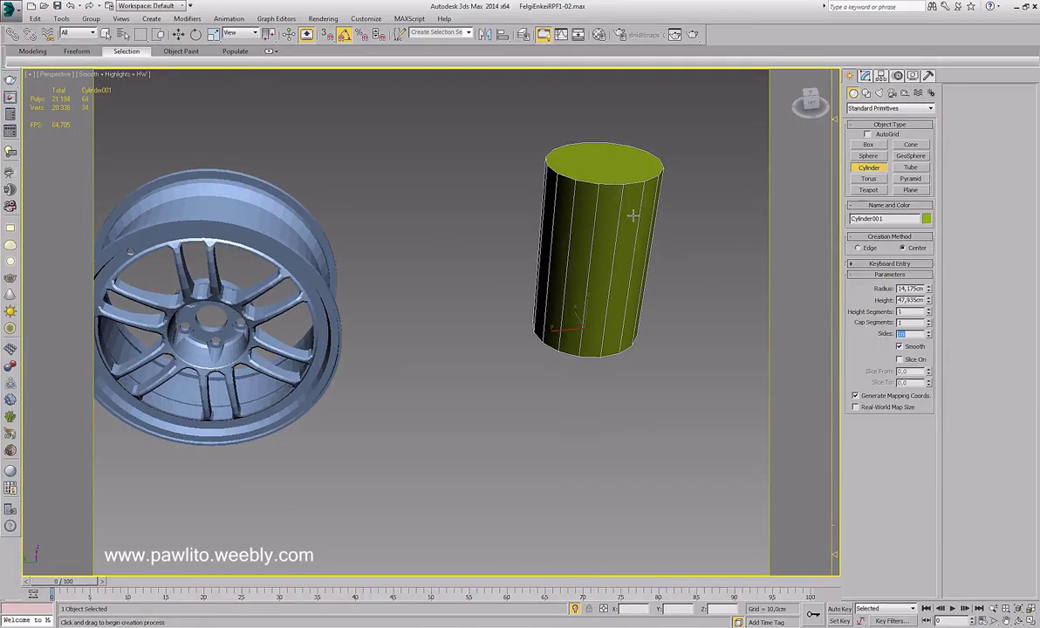
scroll(599, 230, "up", 3)
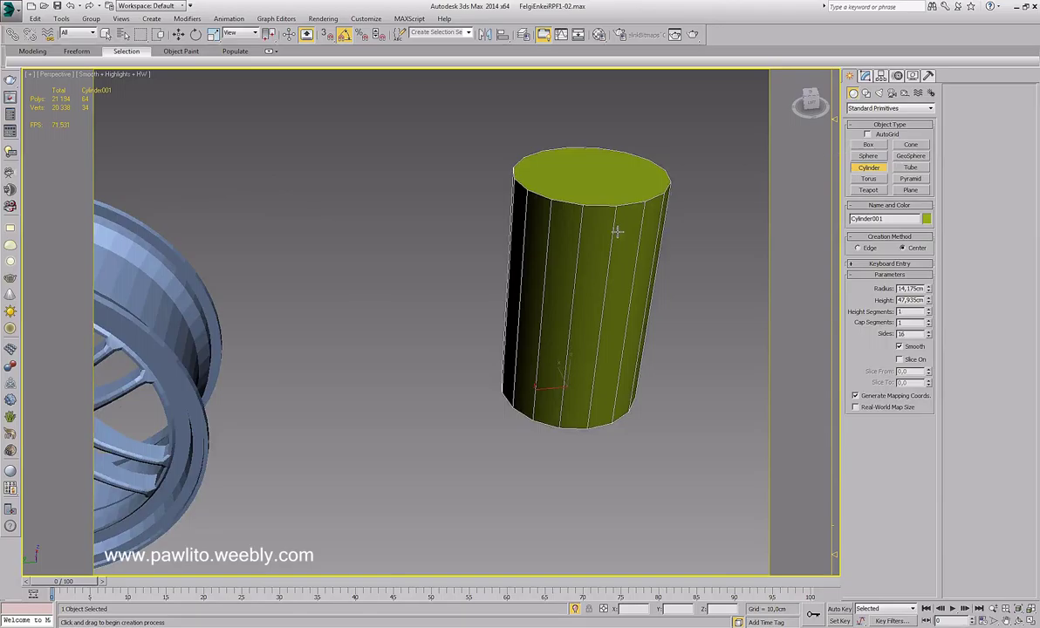
right_click(576, 223)
right_click(608, 277)
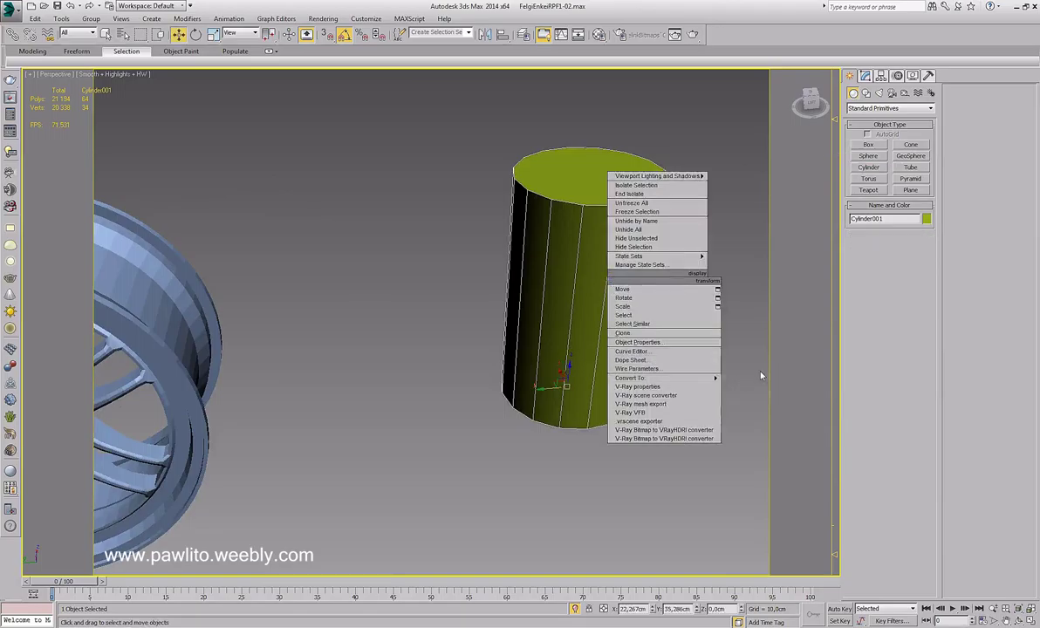
Convert the cylinder to Editable Poly and delete its top cap polygon
mouse_move(663, 378)
left_click(715, 366)
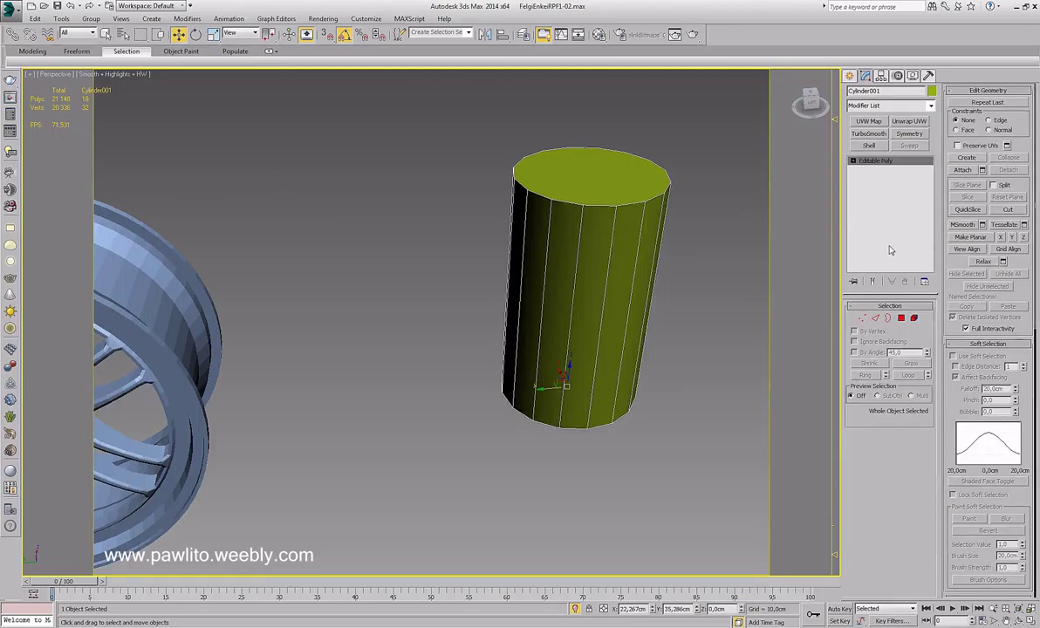
key("4")
left_click(608, 194)
key("Delete")
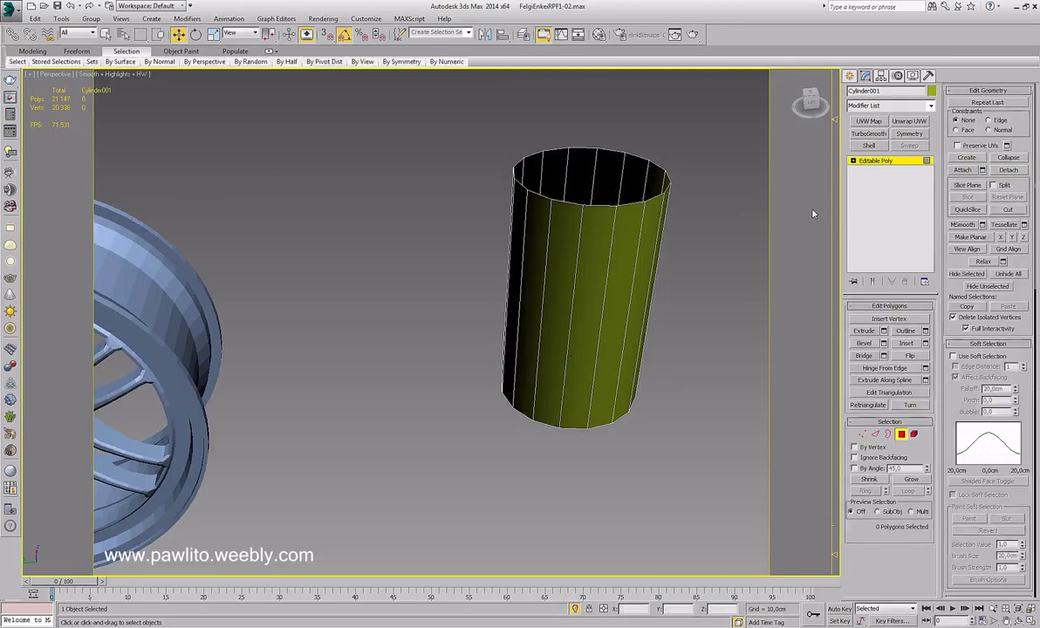
Select the open top border at Border level, then clear the selection
left_click(853, 160)
left_click(875, 187)
left_click(602, 151)
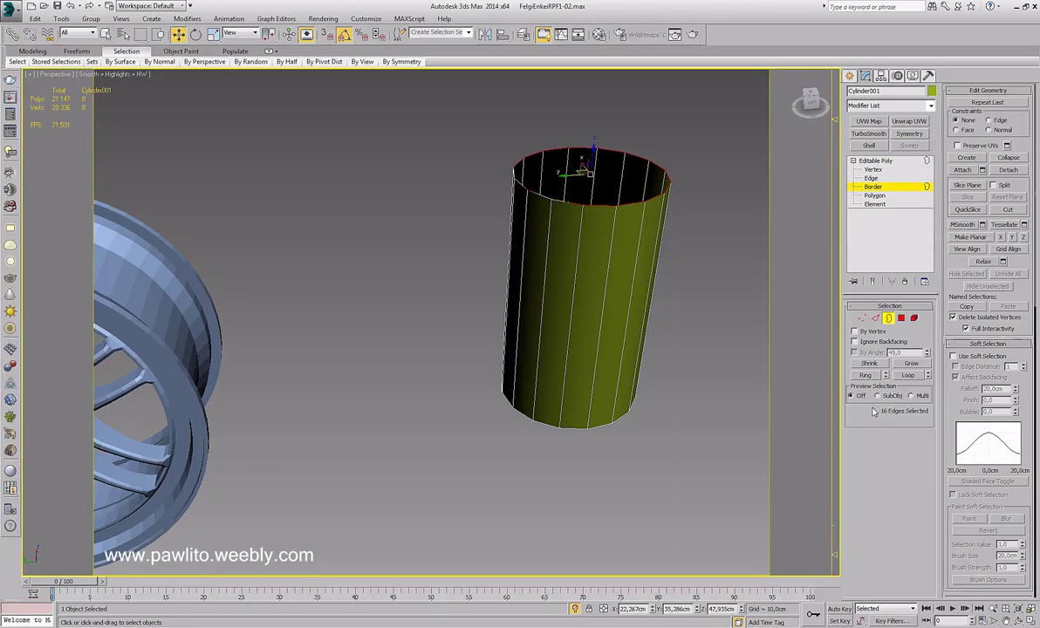
left_click(684, 153)
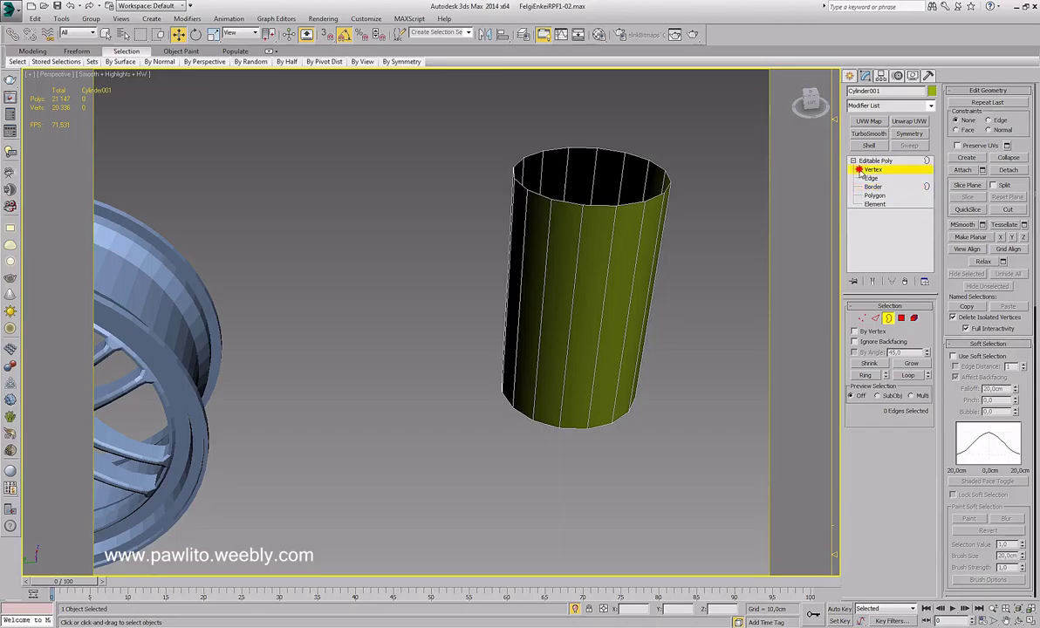
Select the cylinder's top edge loop and convert it to its 16 vertices
key("1")
middle_click_drag(696, 228, 702, 218, "alt")
left_click(872, 178)
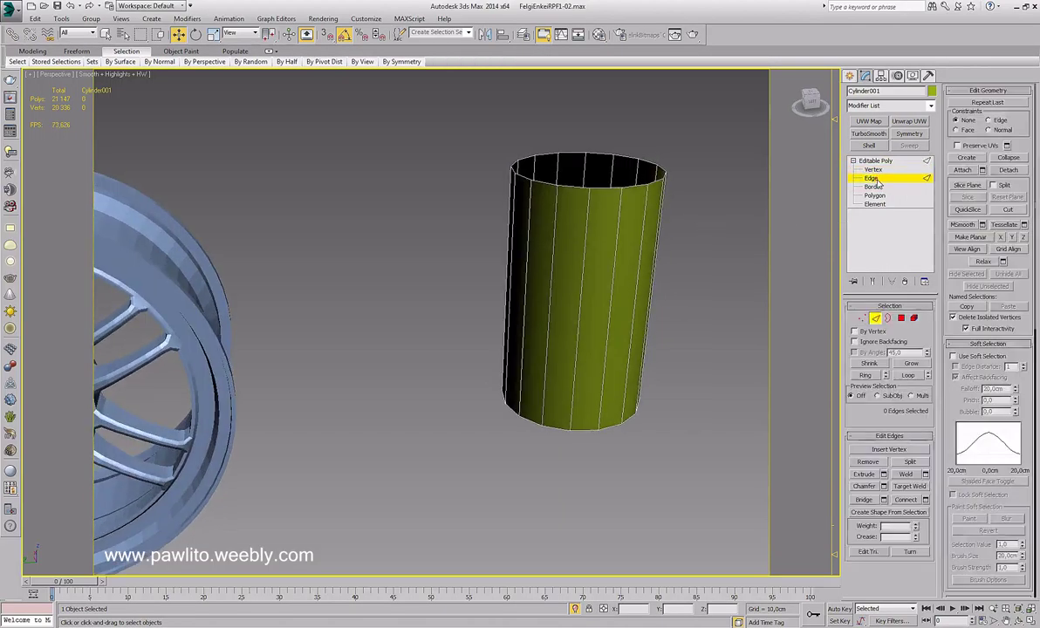
left_click(600, 185)
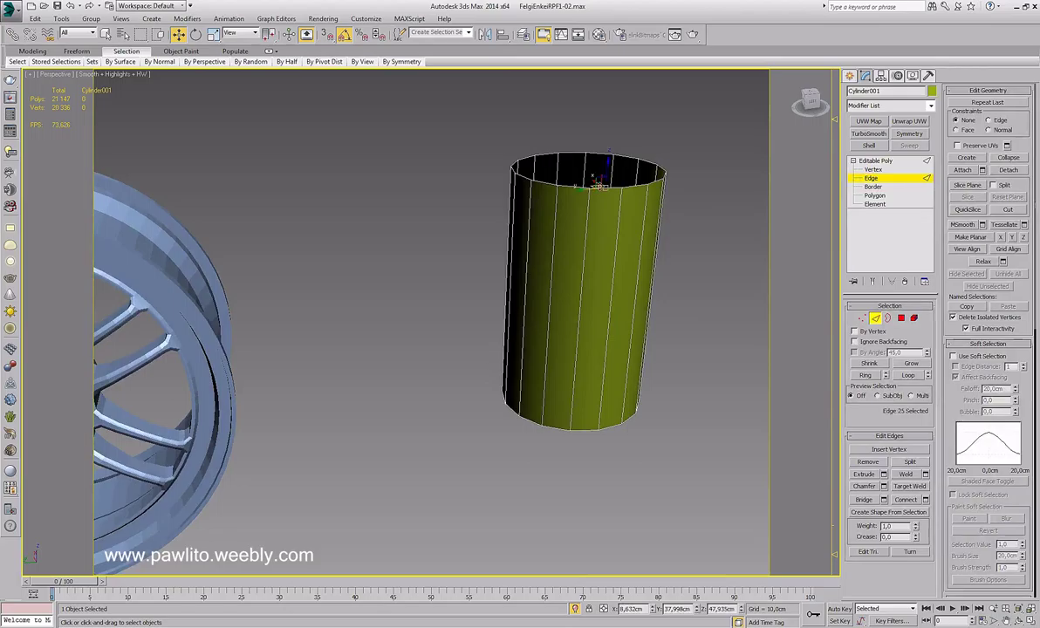
left_click(908, 376)
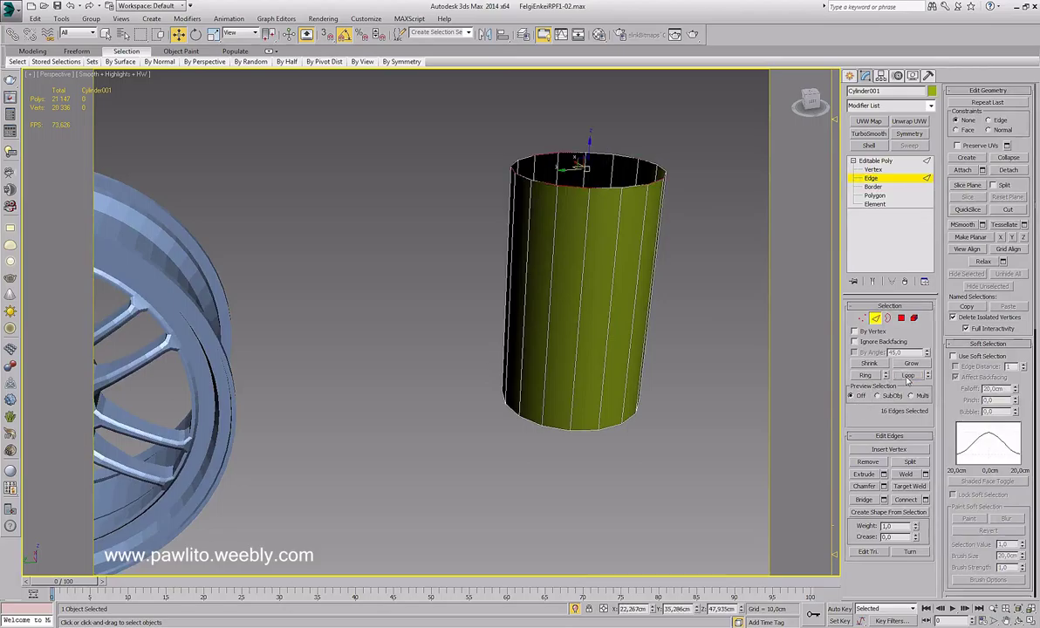
left_click(860, 319, "ctrl")
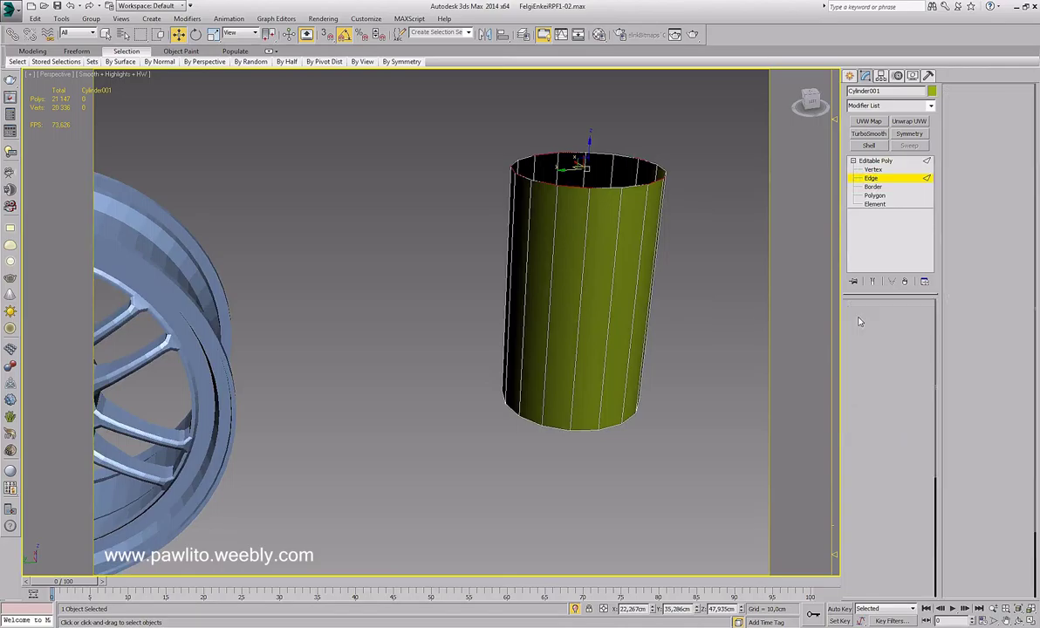
In wireframe, test-drag the top-rim vertices downward and cancel the move
key("F3")
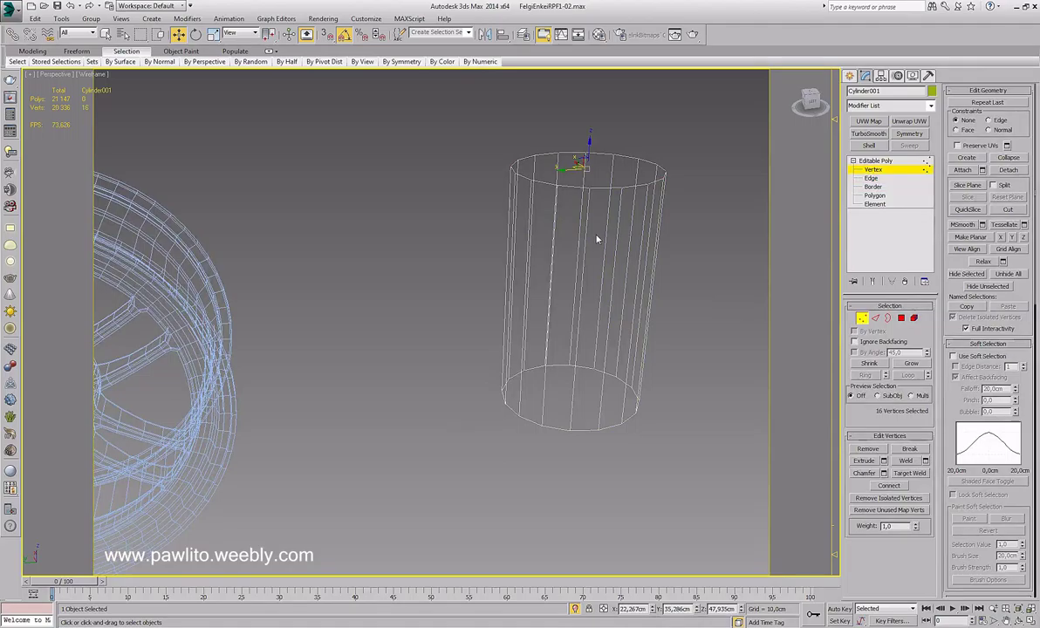
scroll(564, 269, "up", 5)
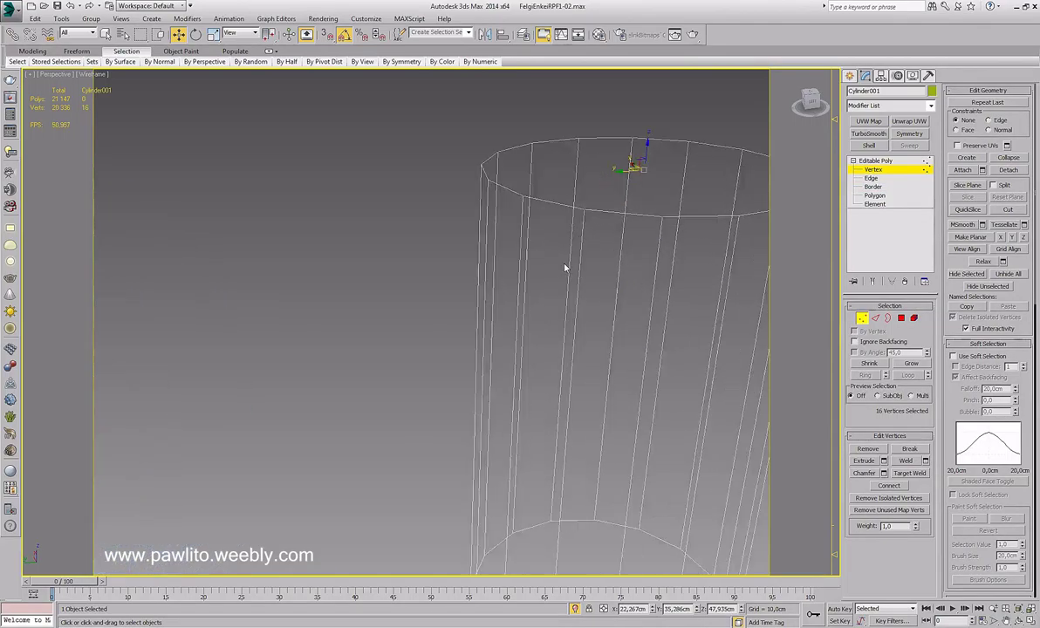
scroll(567, 214, "down", 2)
left_click_drag(563, 150, 592, 262)
right_click(604, 275)
Maximize the Perspective view and show it in smooth shading with Edged Faces
key("alt+w")
right_click(342, 170)
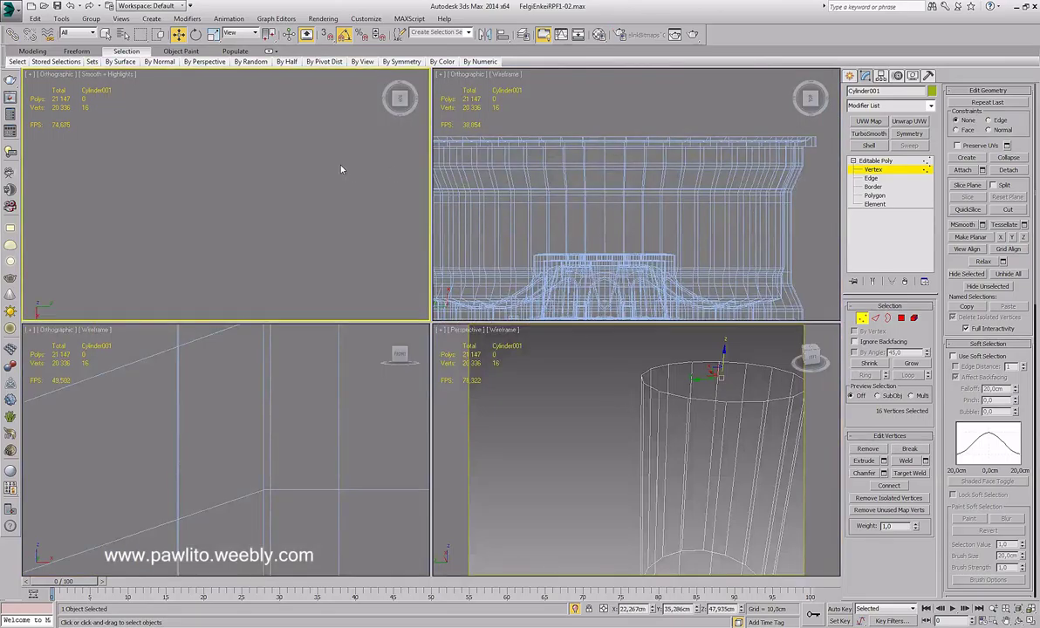
right_click(600, 394)
key("alt+w")
key("F3")
key("F3")
key("F4")
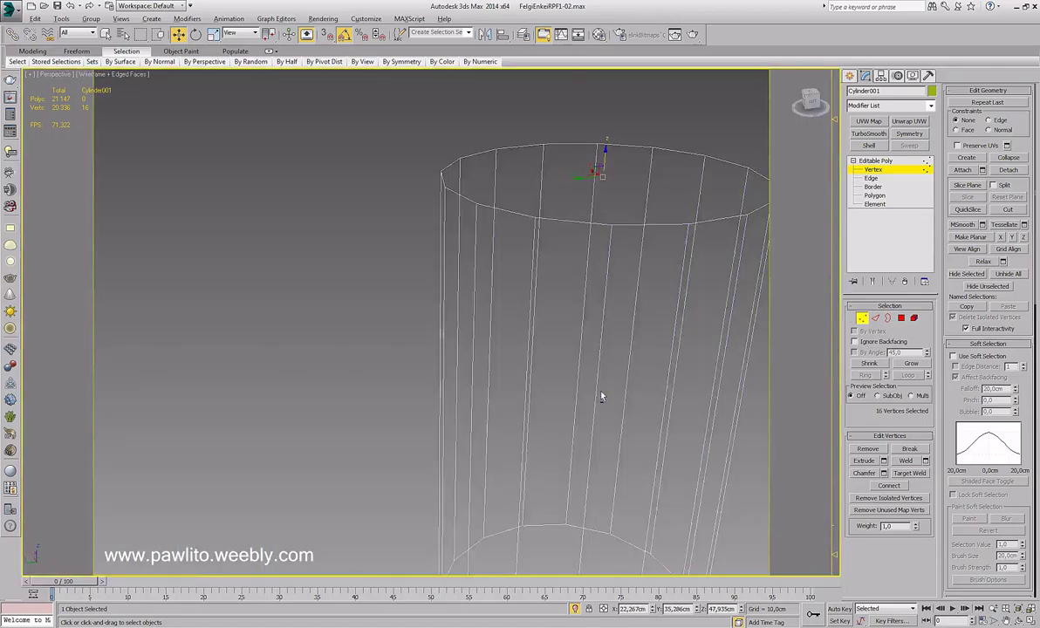
Deselect the cylinder, then reselect it at Edge level with the top ring
left_click(877, 161)
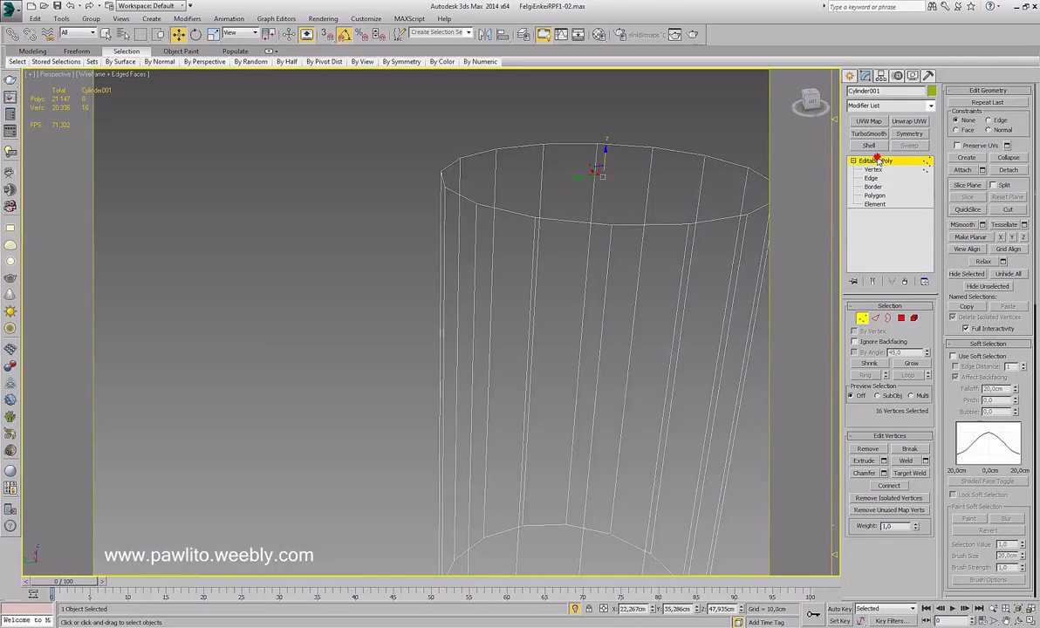
left_click(636, 127)
scroll(538, 172, "down", 5)
scroll(538, 175, "down", 2)
scroll(538, 175, "up", 8)
scroll(538, 174, "down", 1)
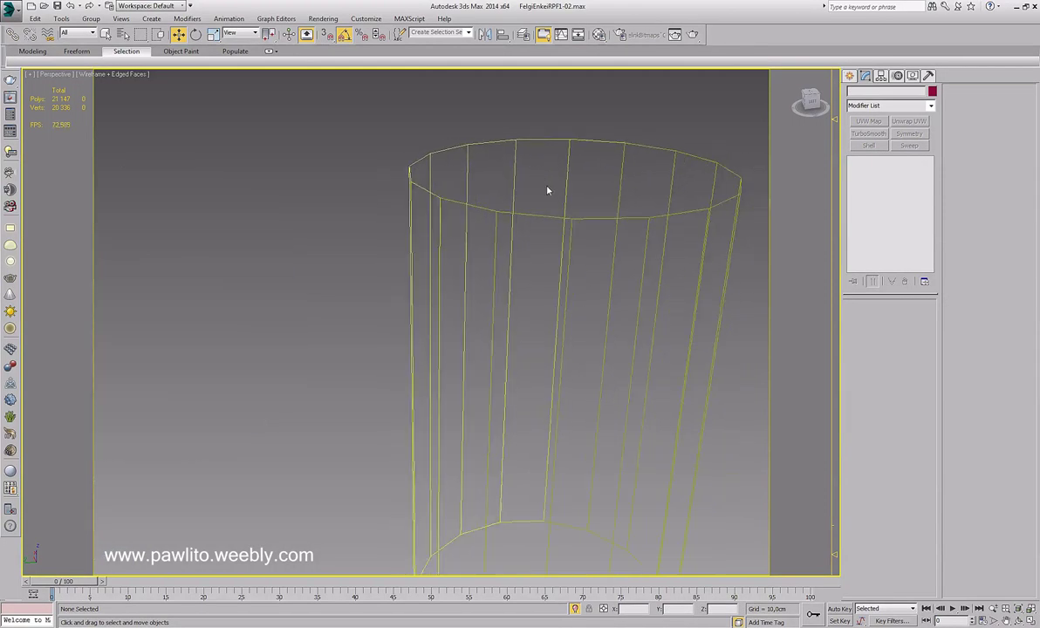
left_click(608, 216)
left_click(871, 177)
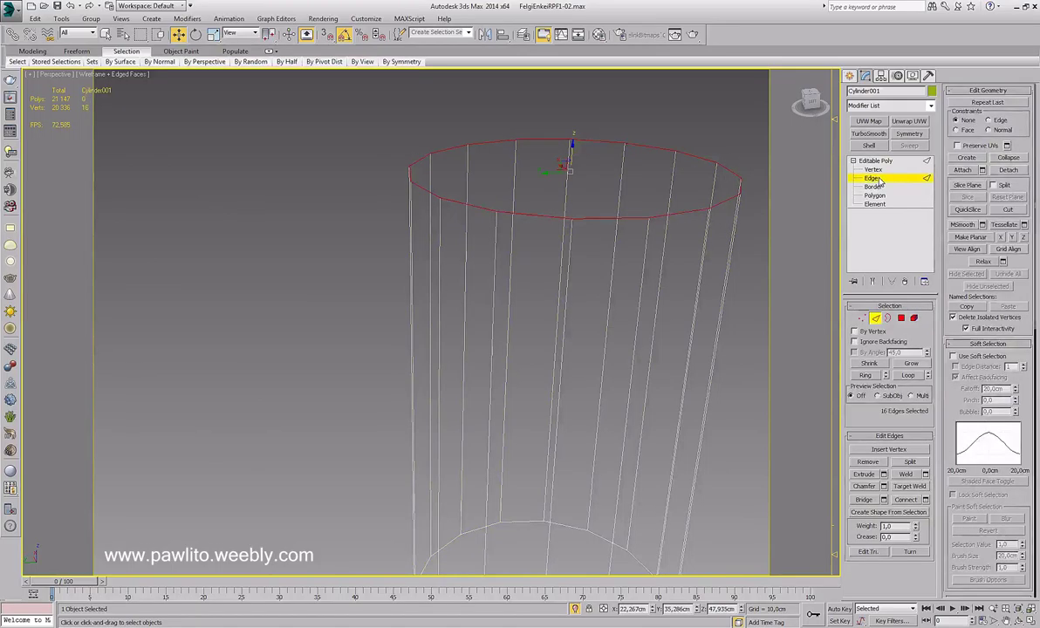
Toggle wireframe display and cycle through the Vertex, Border and Edge levels
key("F3")
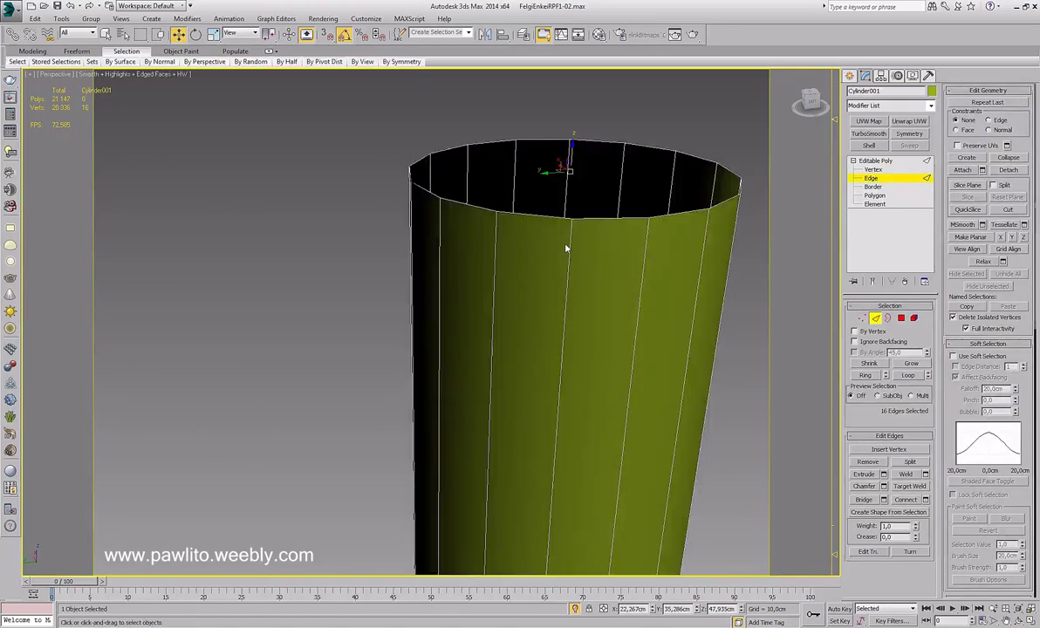
key("F3")
key("F3")
key("F3")
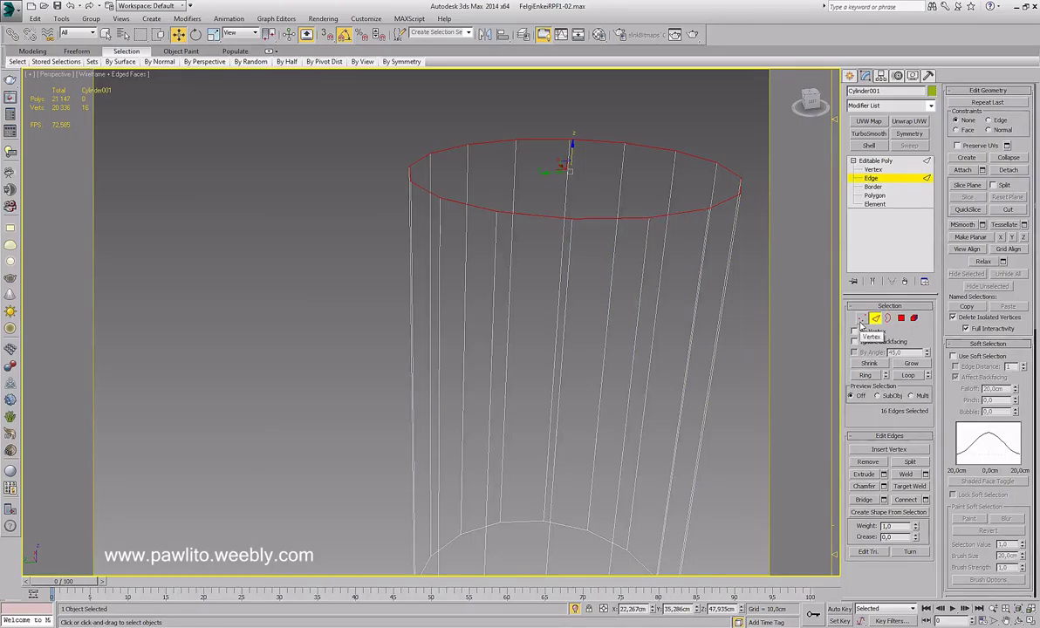
left_click(862, 319)
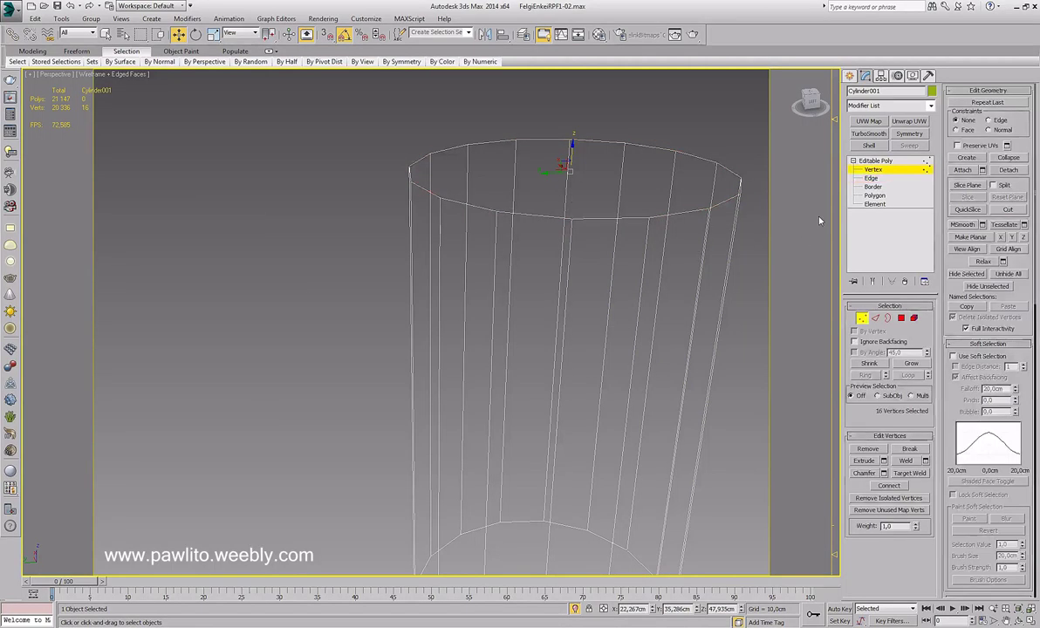
left_click(872, 188)
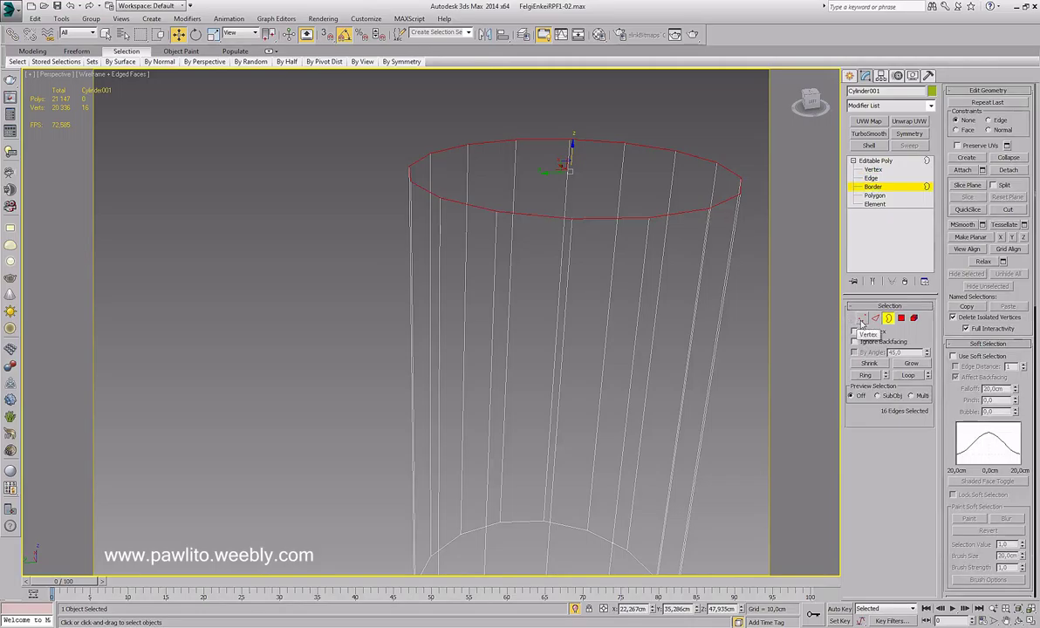
left_click(861, 322)
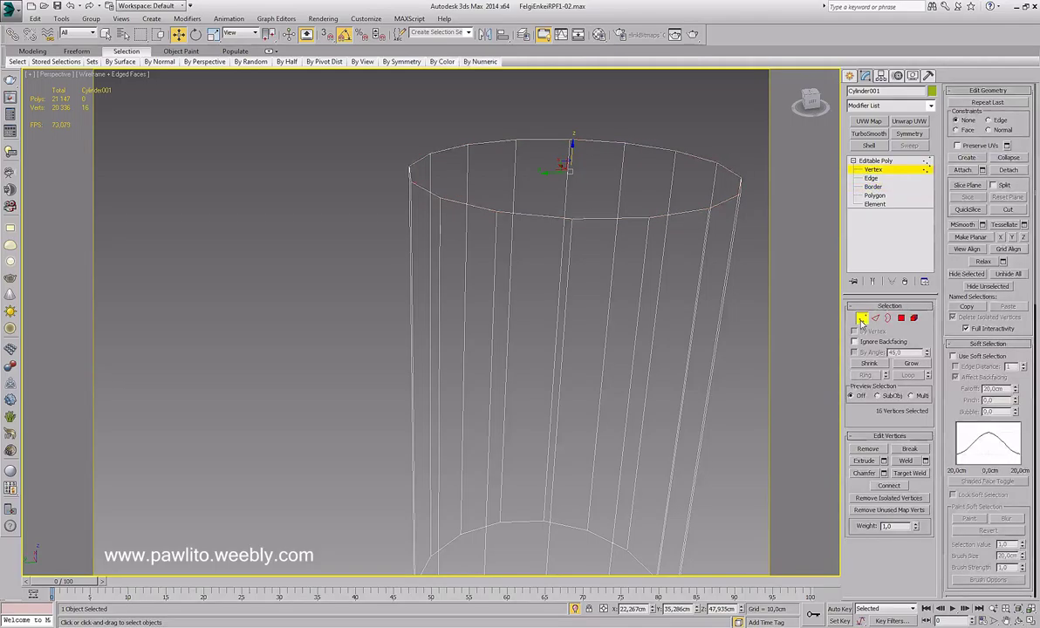
left_click(872, 319)
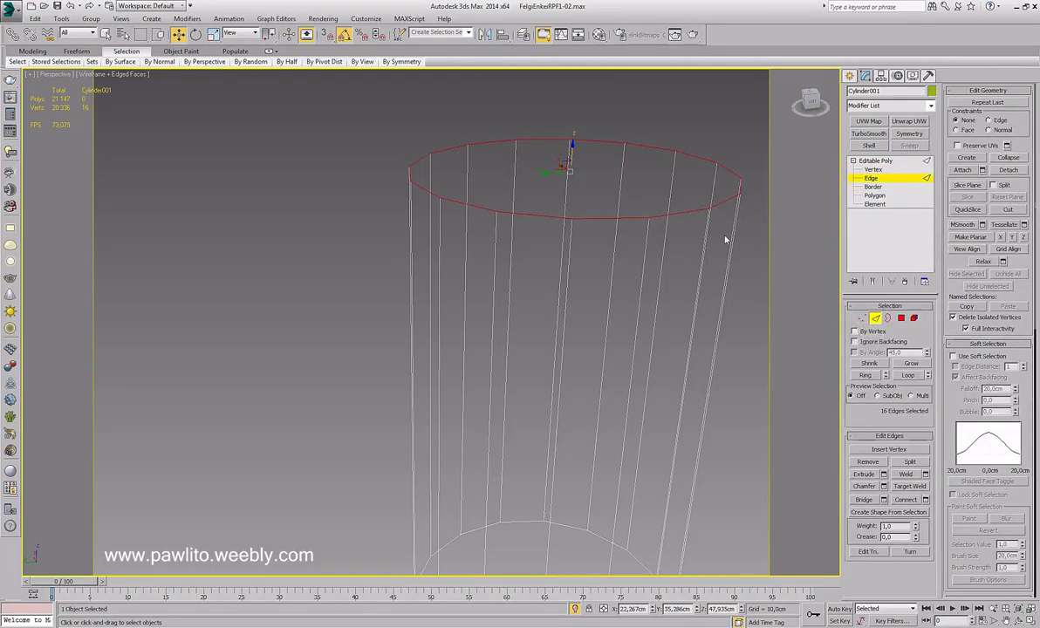
left_click(861, 319)
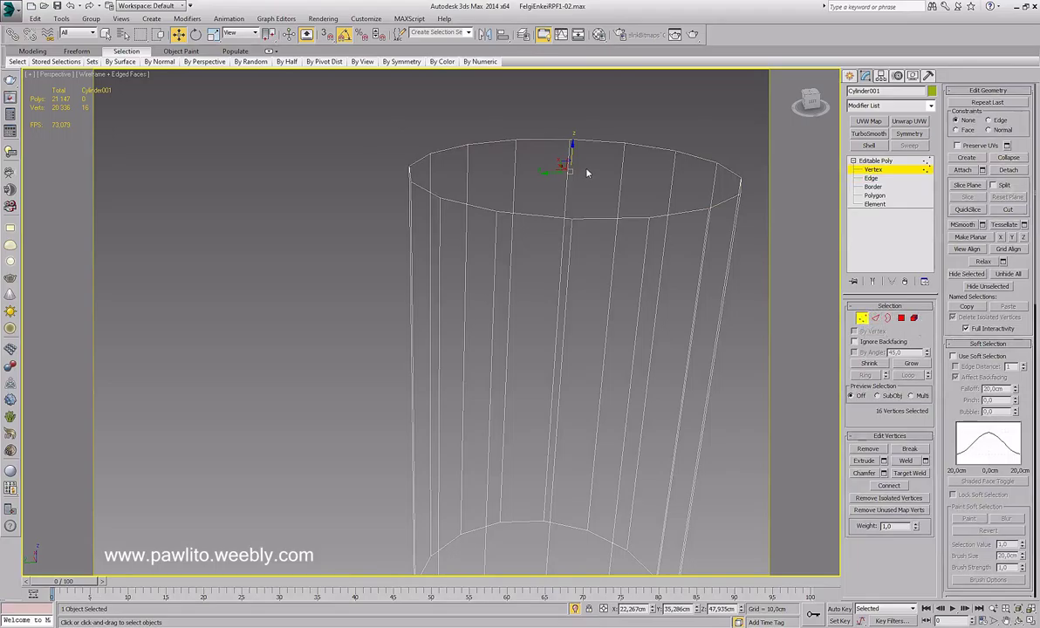
Lower the top-ring vertices about 7 cm and undo, then select all polygons with Ctrl+A
left_click_drag(571, 149, 584, 229)
key("ctrl+z")
left_click(902, 318)
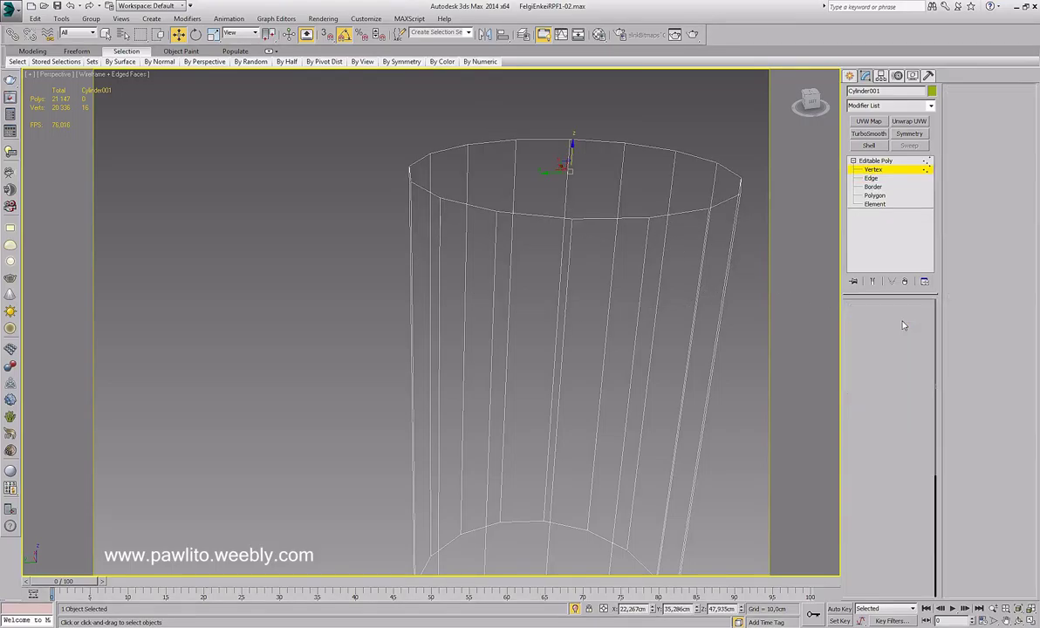
key("ctrl+a")
middle_click_drag(567, 270, 640, 239, "alt")
Select all vertical edges of the cylinder and Connect them with a ring edge at mid-height
key("6")
left_click(824, 206)
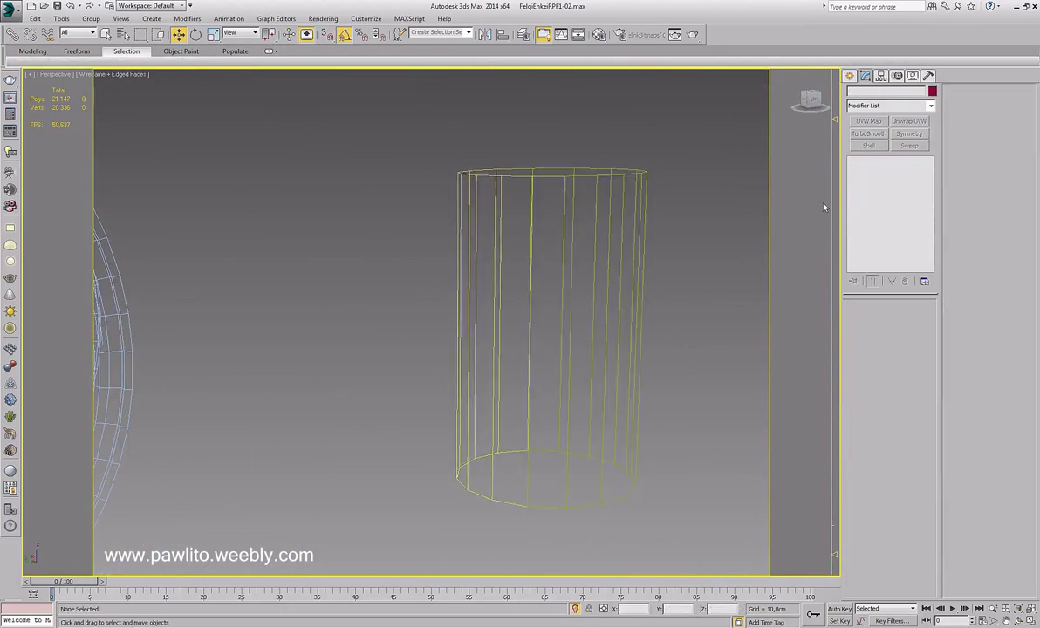
left_click(613, 168)
left_click(870, 179)
left_click(561, 248)
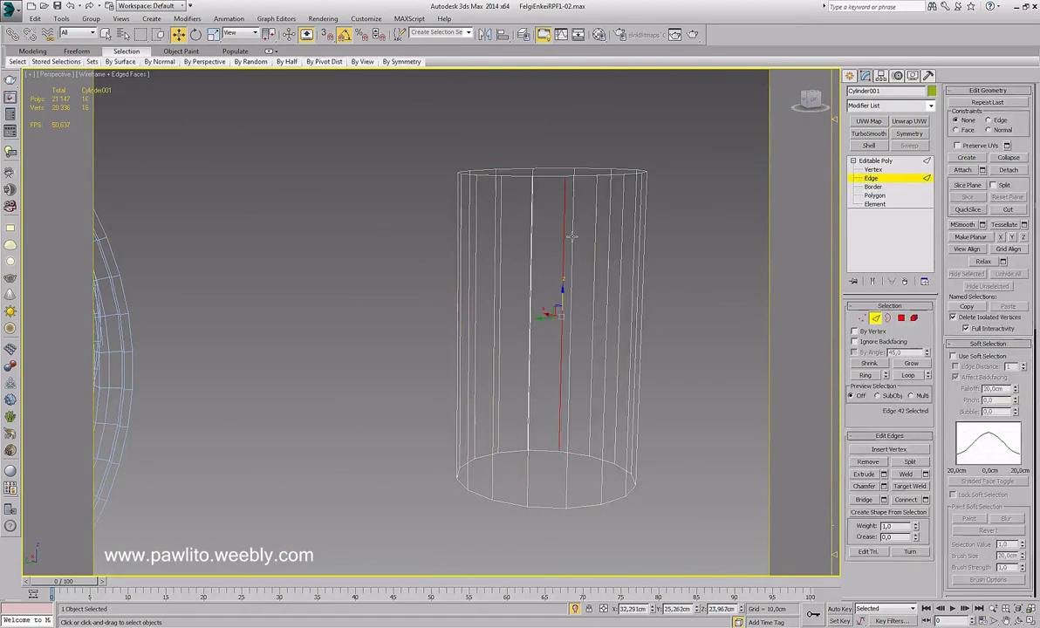
left_click(864, 375)
right_click(623, 261)
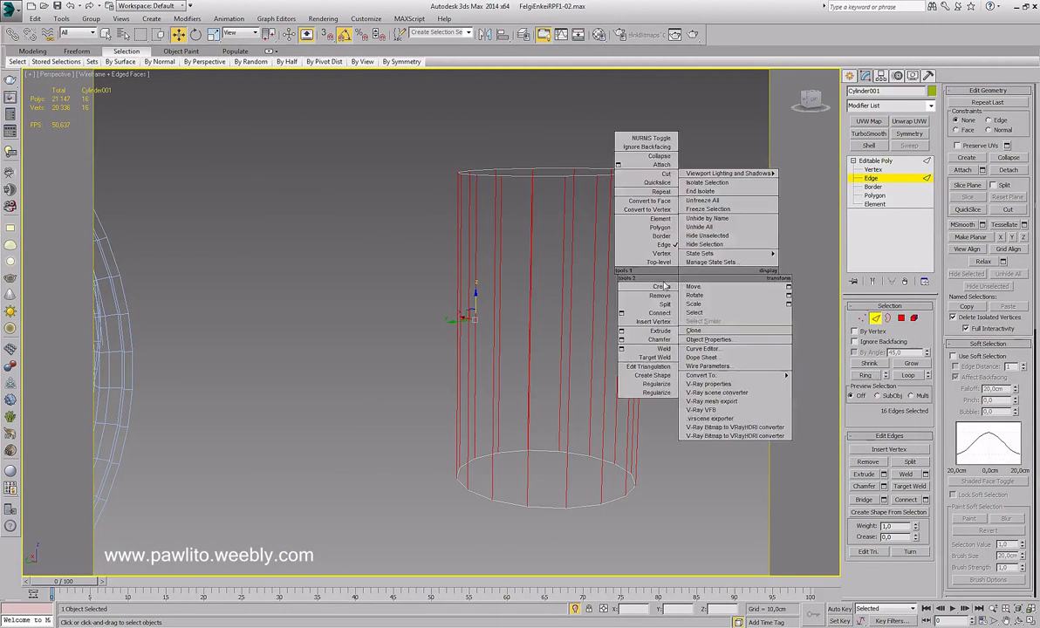
left_click(580, 297)
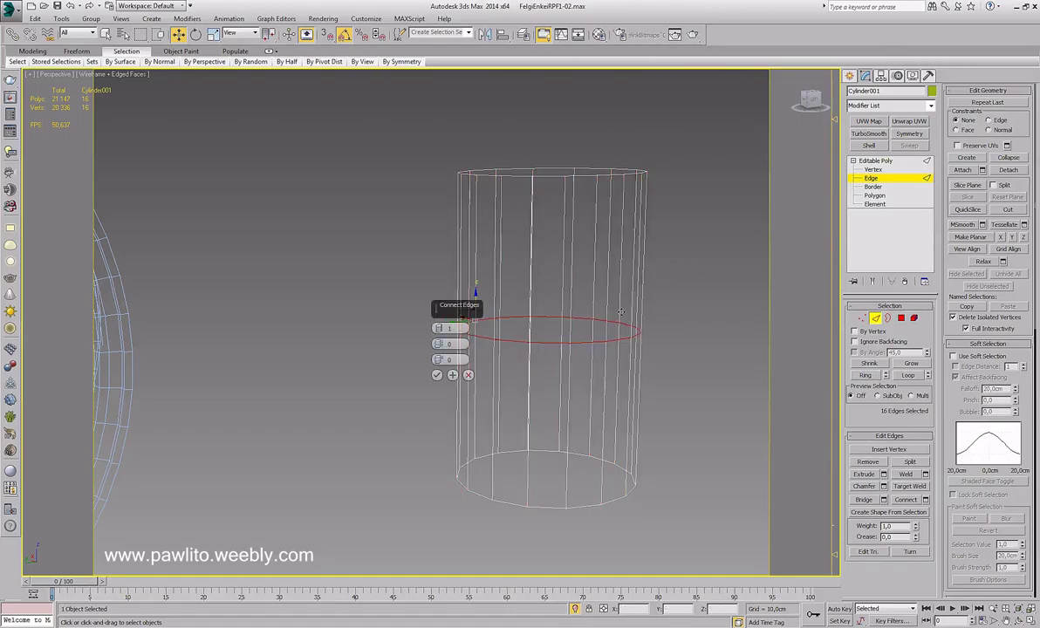
key("Return")
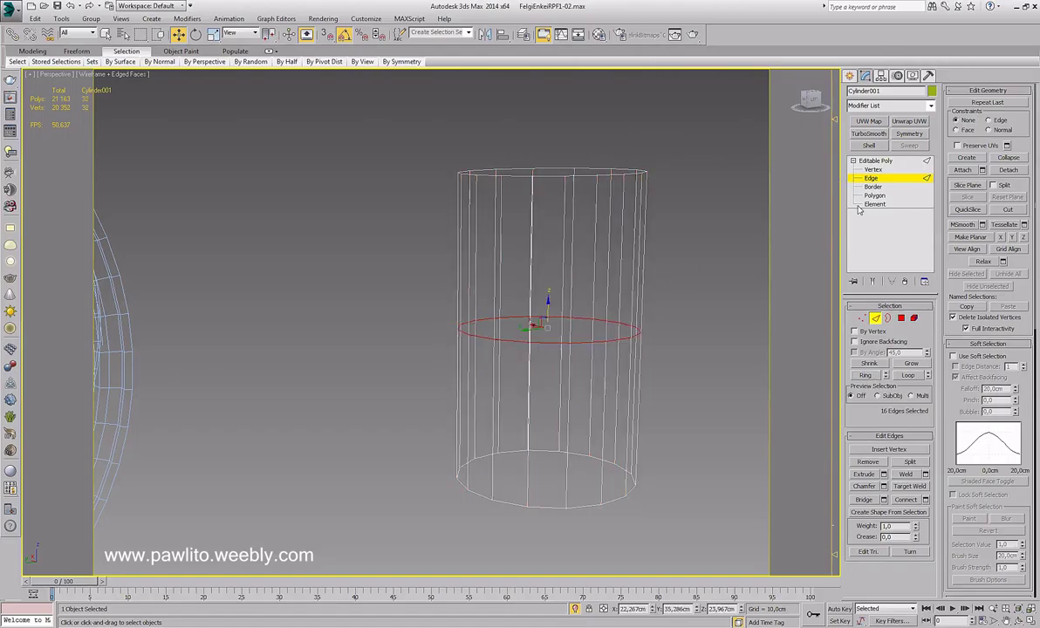
Select the upper polygons, detach them with Detach To Element, and clear the selection
key("5")
left_click_drag(405, 133, 689, 228)
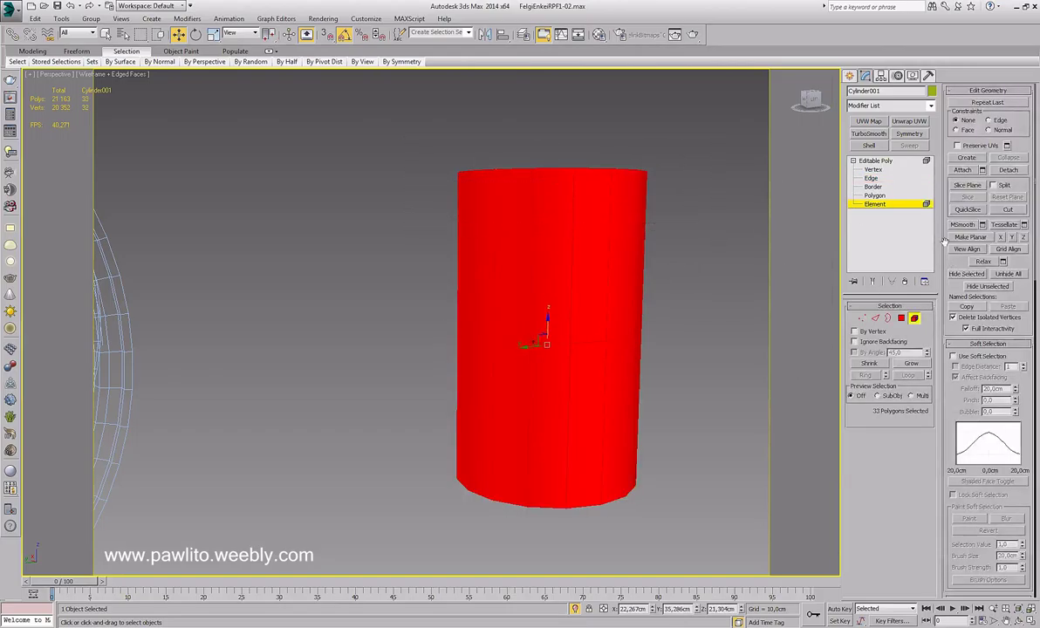
left_click(873, 186)
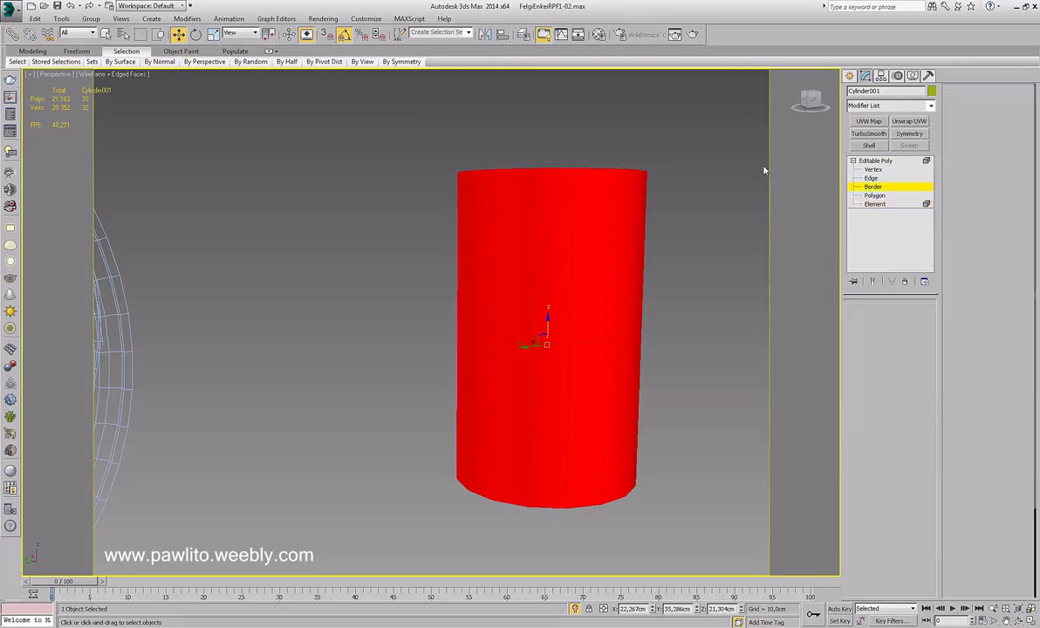
left_click(608, 171)
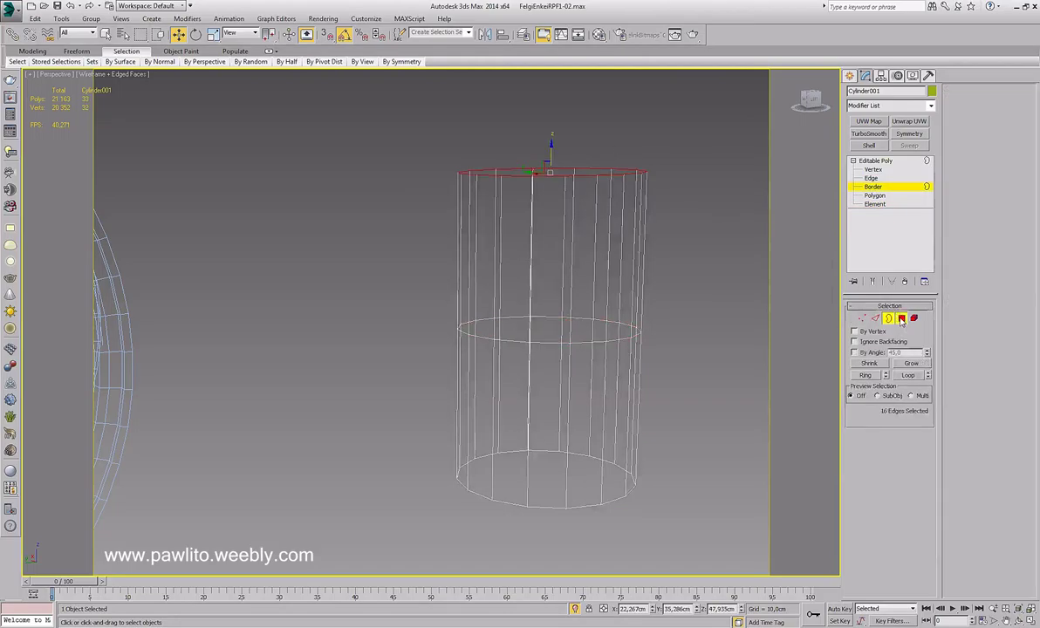
left_click(901, 318, "ctrl")
left_click(1007, 169)
left_click(465, 322)
key("Return")
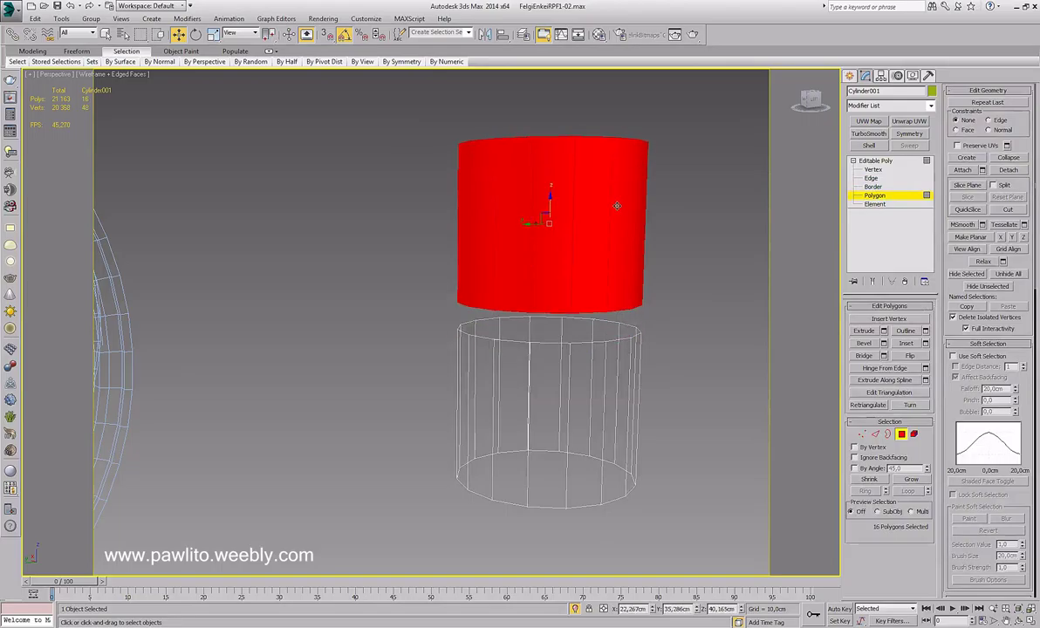
key("4")
left_click(697, 221)
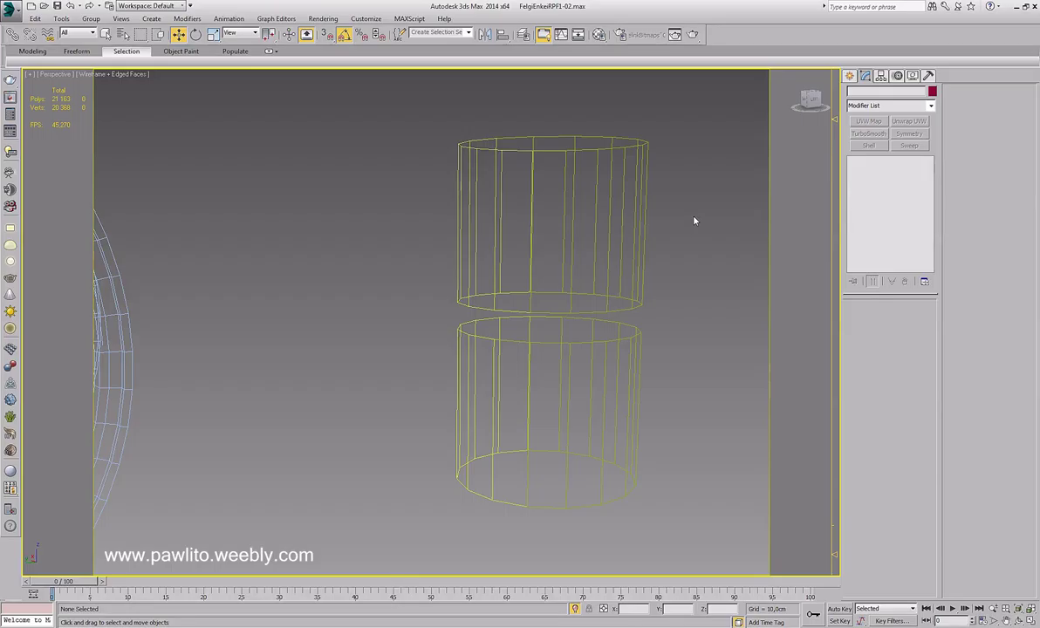
middle_click_drag(559, 239, 564, 214, "alt")
left_click(561, 212)
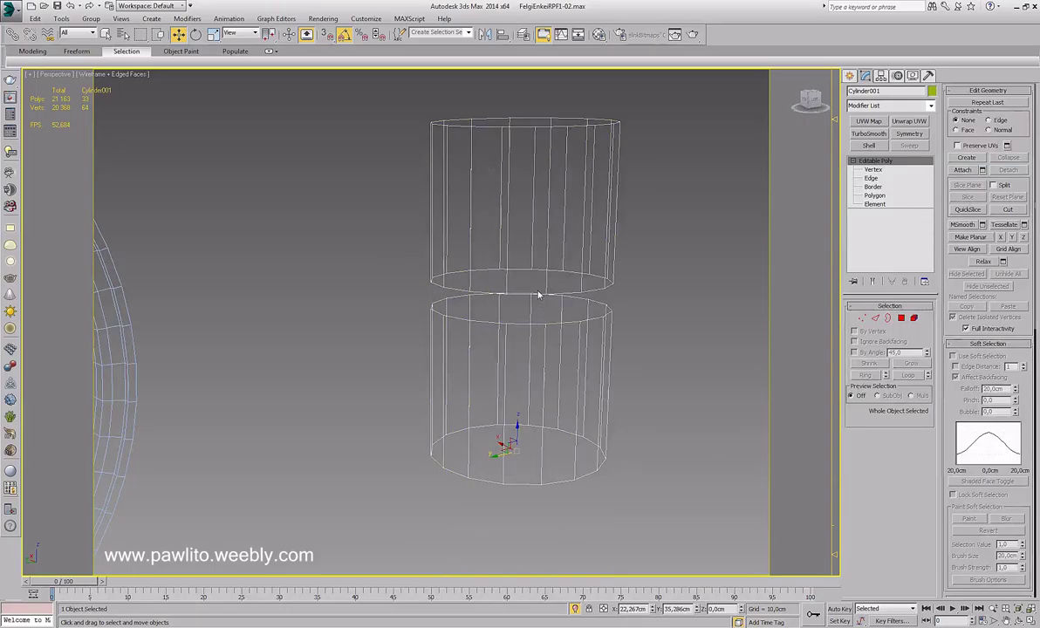
left_click(871, 178)
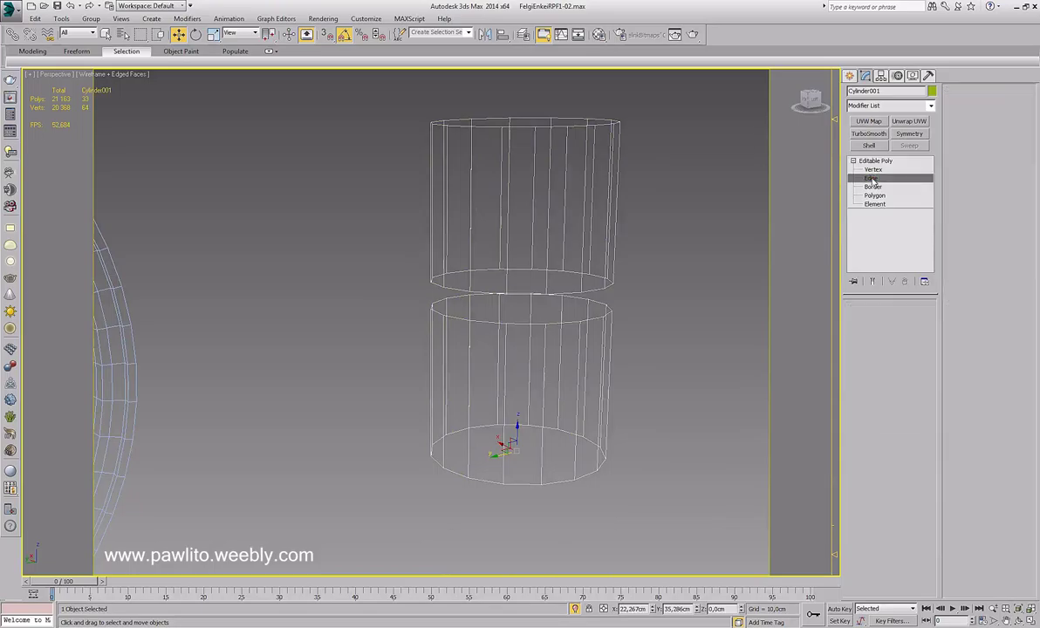
left_click(580, 287)
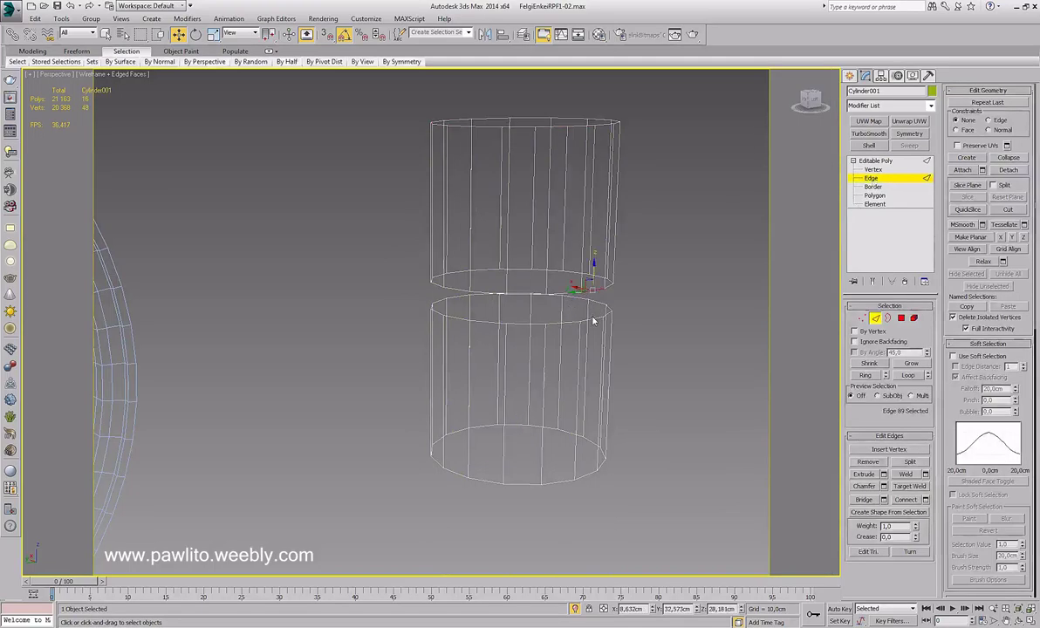
left_click(554, 296, "ctrl")
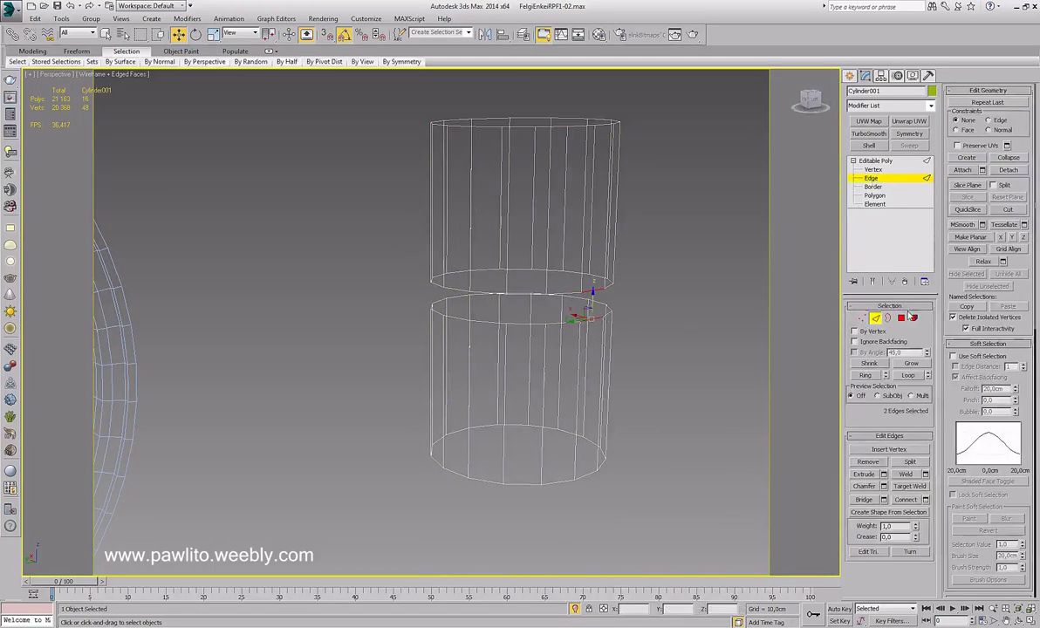
left_click(908, 375)
left_click(882, 499)
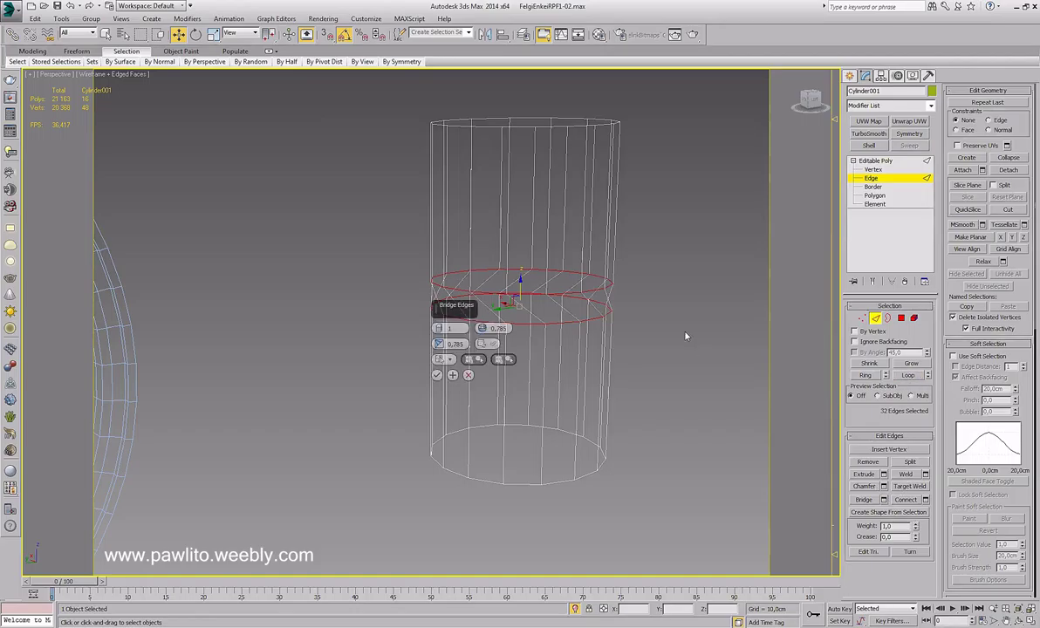
key("F3")
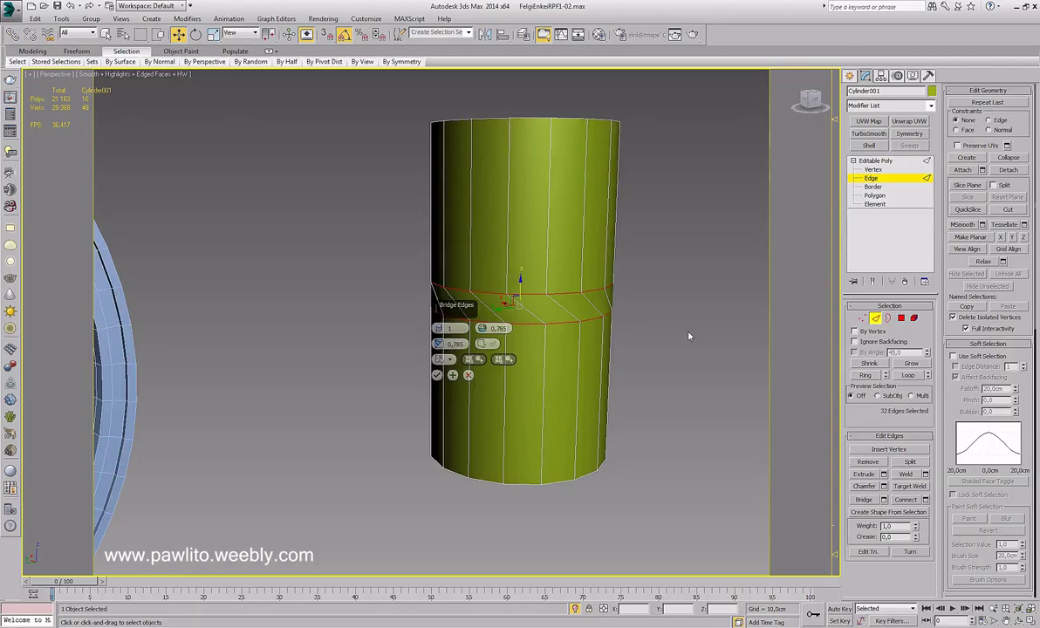
left_click(469, 375)
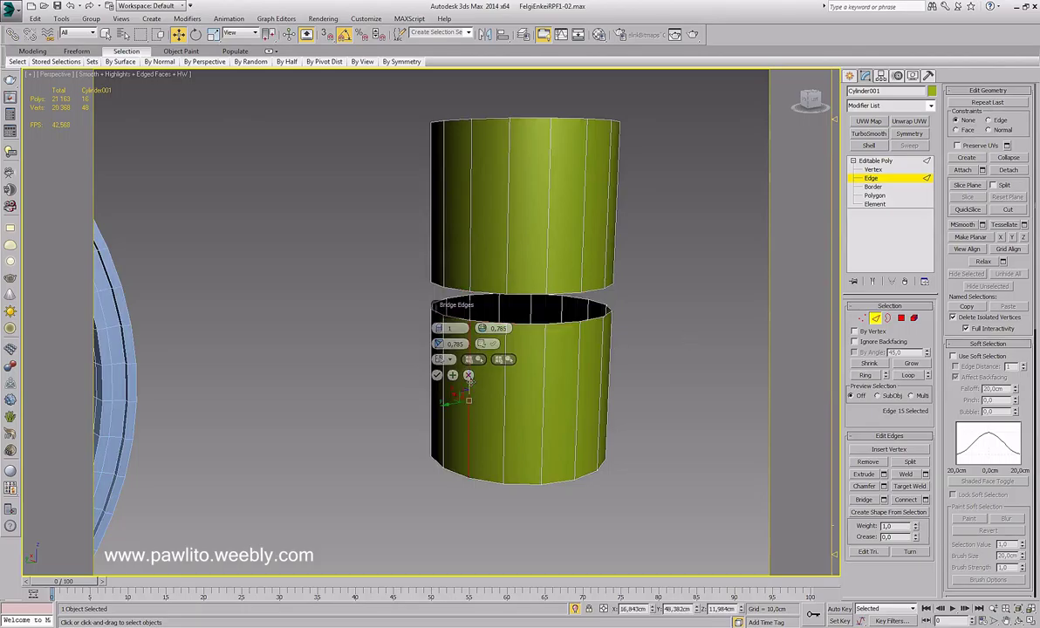
left_click(676, 343)
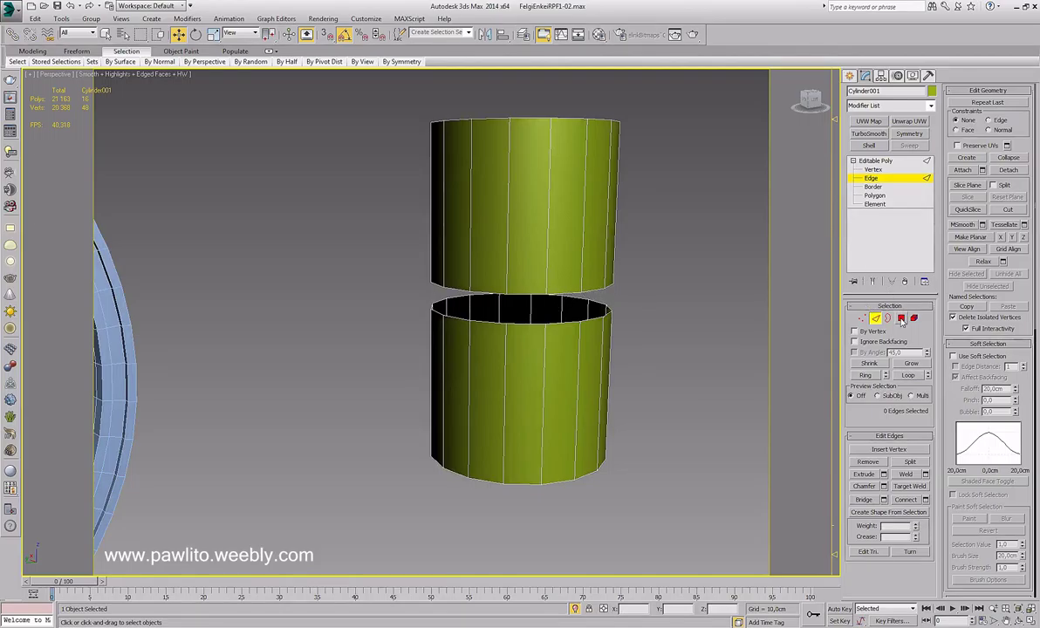
key("F3")
Marquee-select the two facing borders at the gap between the cylinder halves
key("2")
key("3")
left_click_drag(673, 273, 561, 359)
scroll(536, 342, "up", 1)
middle_click_drag(535, 342, 457, 360, "alt")
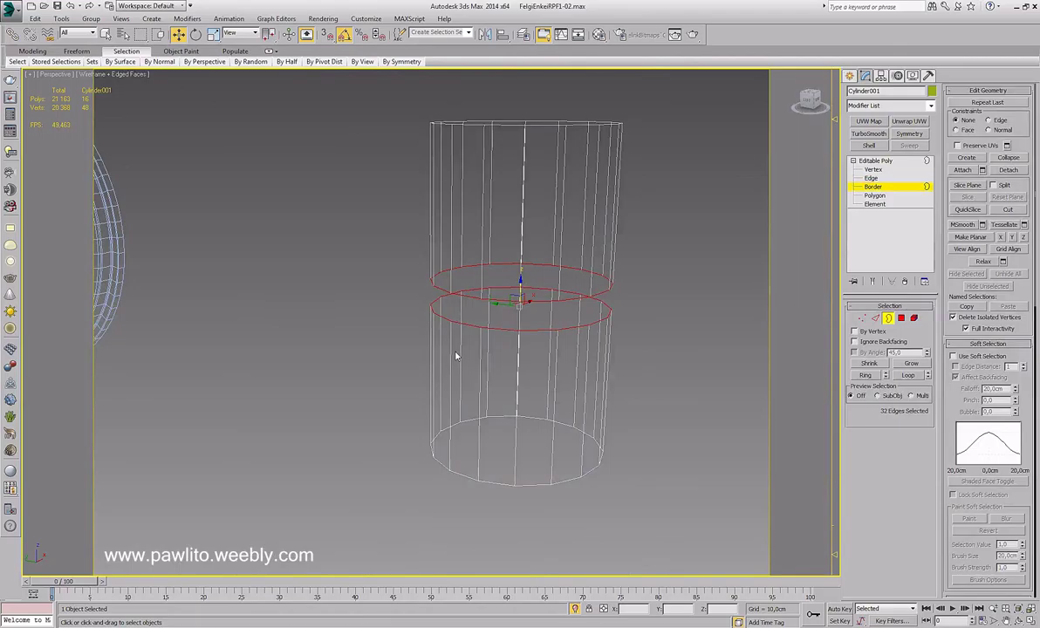
Set the pivot to Use Selection Center and scale the borders along Z into one ring
key("r")
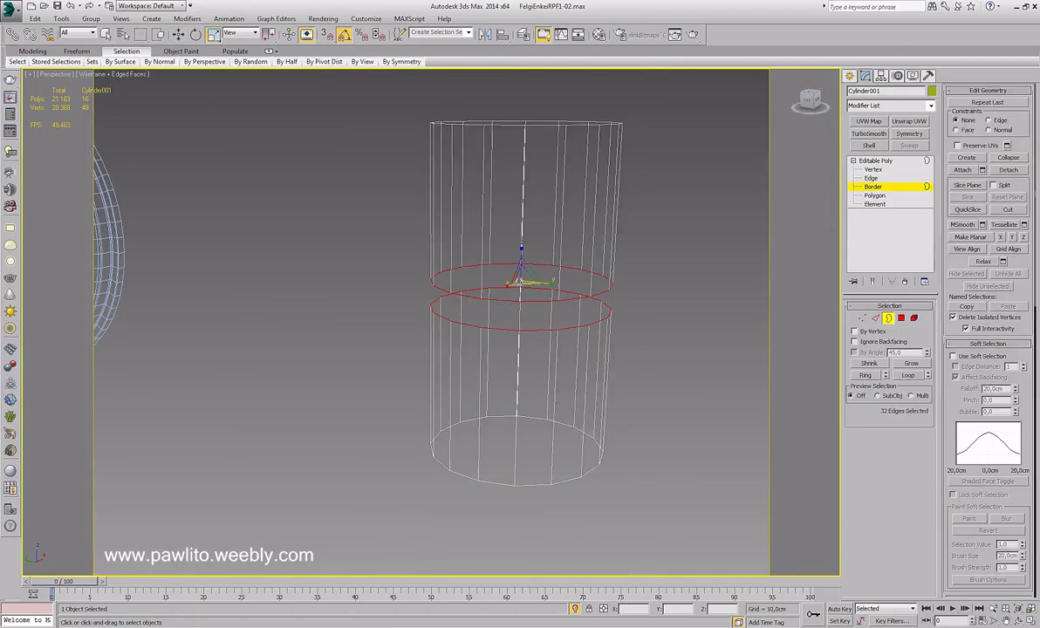
left_click(1012, 238)
key("ctrl+z")
left_click(1011, 237)
key("ctrl+z")
left_click(1023, 238)
key("ctrl+z")
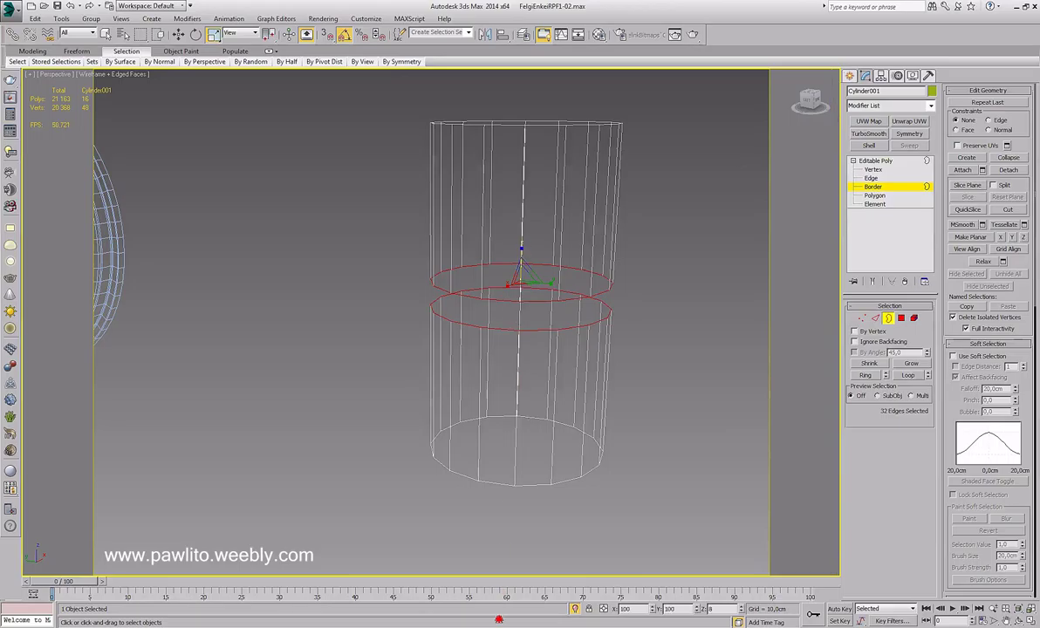
left_click_drag(269, 39, 269, 56)
left_click_drag(520, 261, 520, 306)
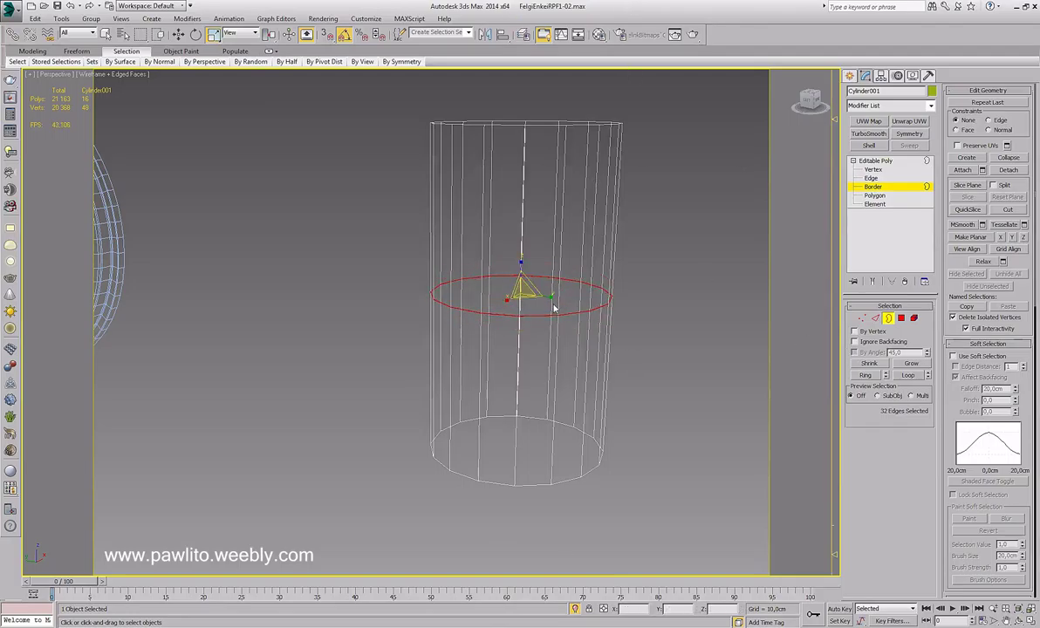
At Vertex level, weld the seam vertices with a Weld Threshold of 0,01cm
key("1")
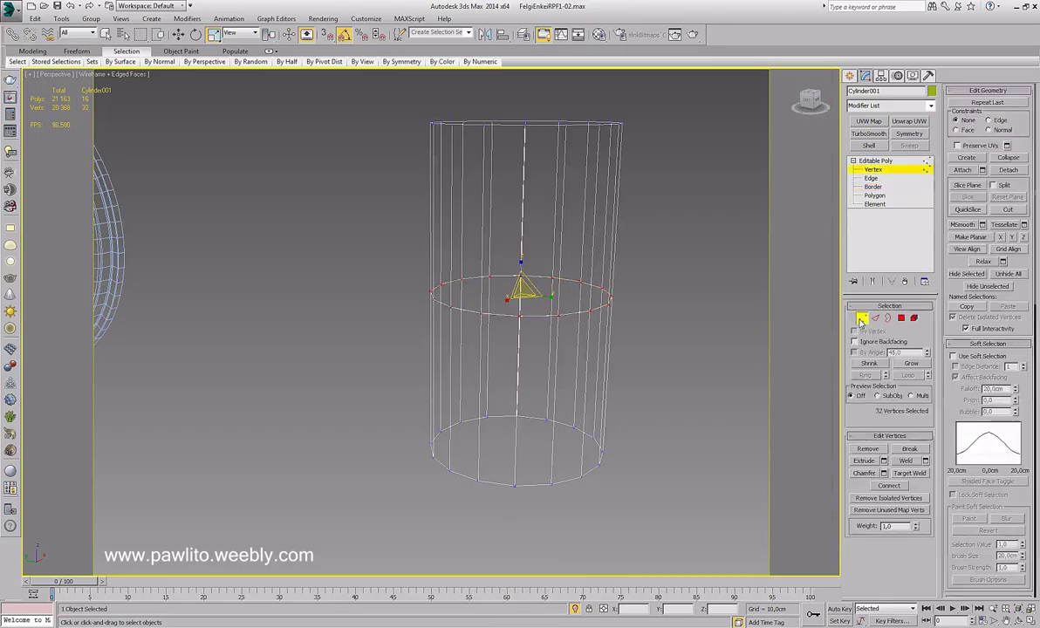
left_click(924, 461)
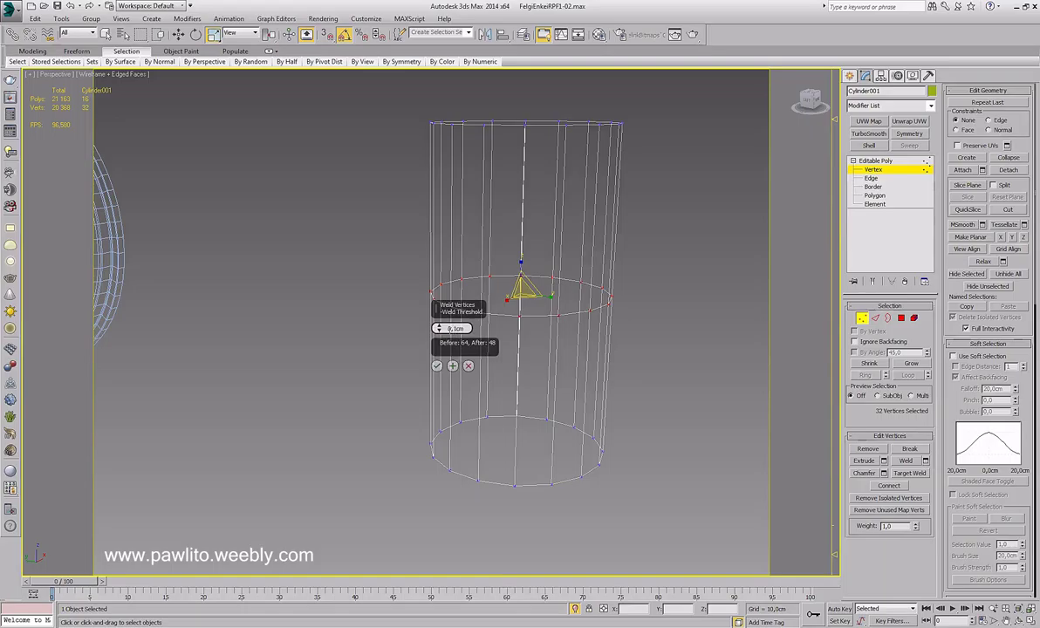
left_click(439, 331)
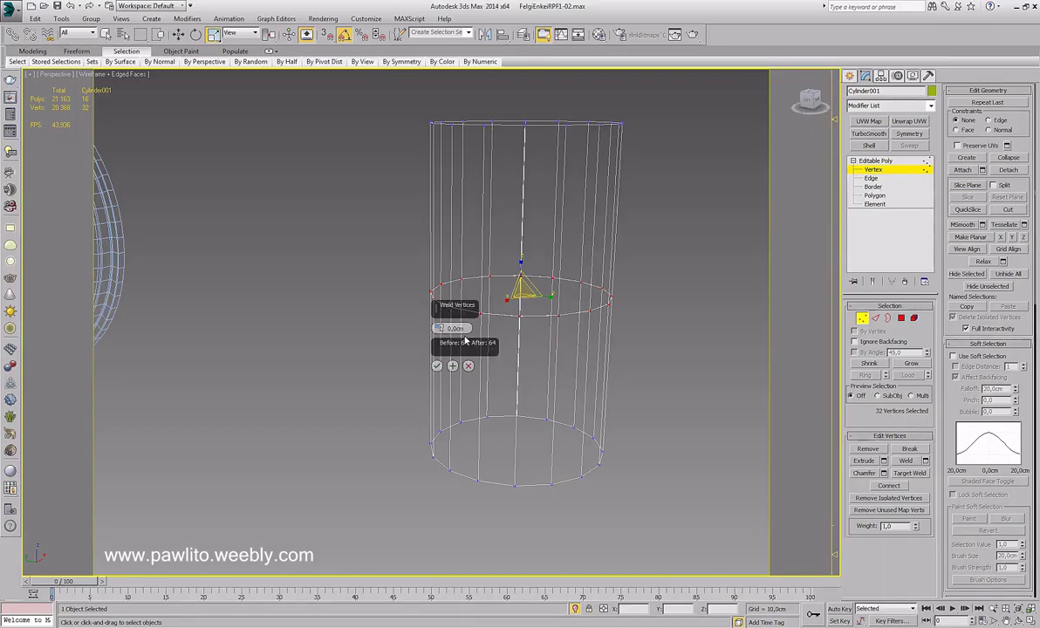
left_click_drag(438, 329, 486, 351)
left_click(437, 366)
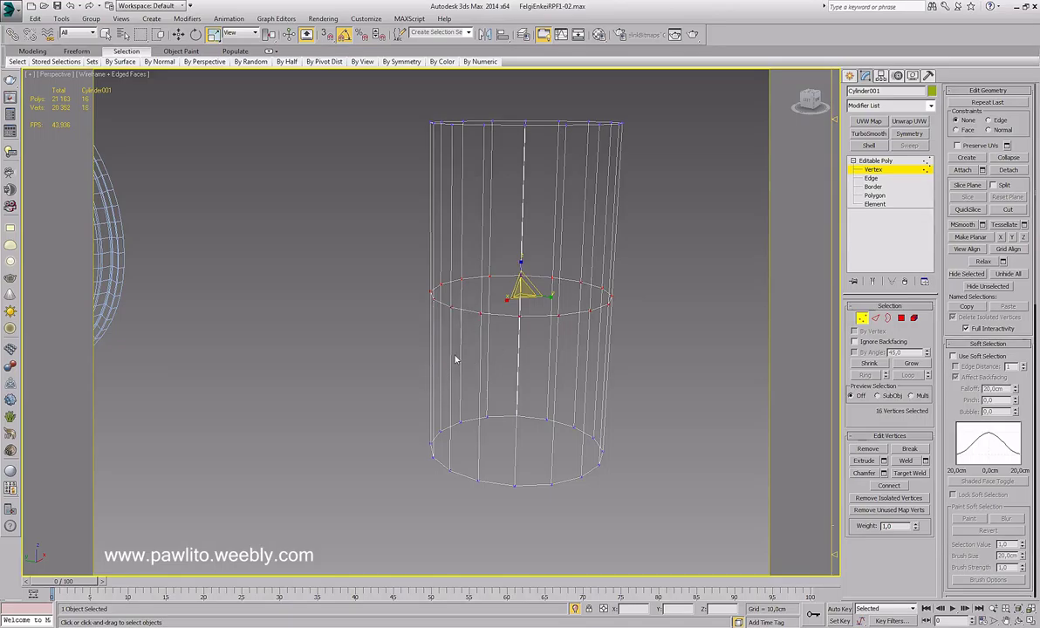
Clear the edge selection and orbit the view until the wheel rim faces the camera
left_click(870, 178)
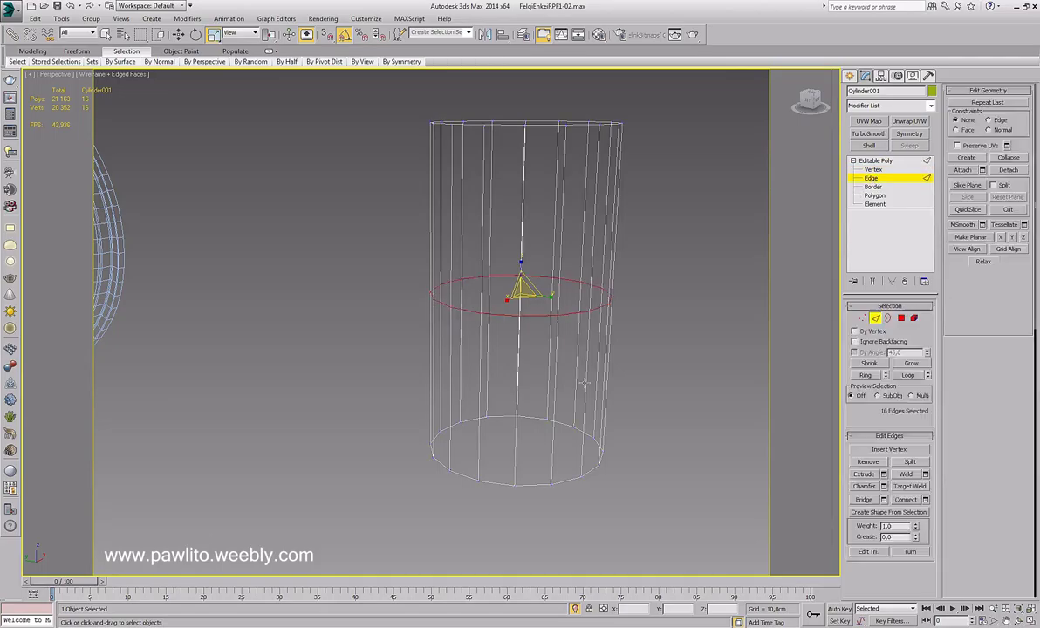
left_click(529, 330)
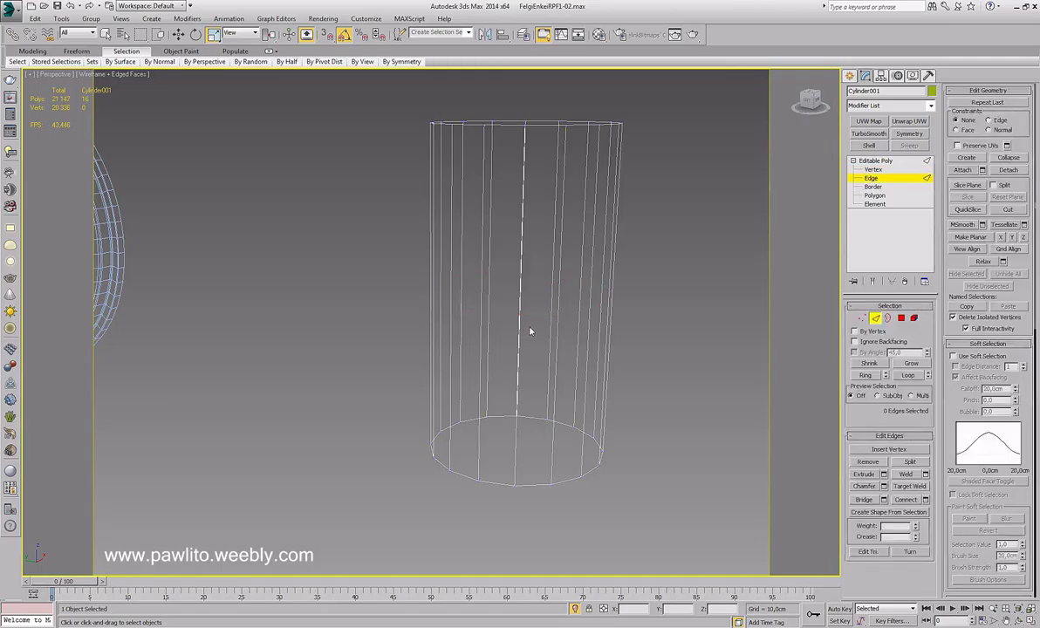
mouse_move(474, 281)
middle_mouse_down("alt")
mouse_move(467, 274)
mouse_move(478, 276)
mouse_move(454, 293)
mouse_move(485, 330)
mouse_move(369, 290)
mouse_move(406, 343)
mouse_move(504, 325)
mouse_move(502, 310)
middle_mouse_up("alt")
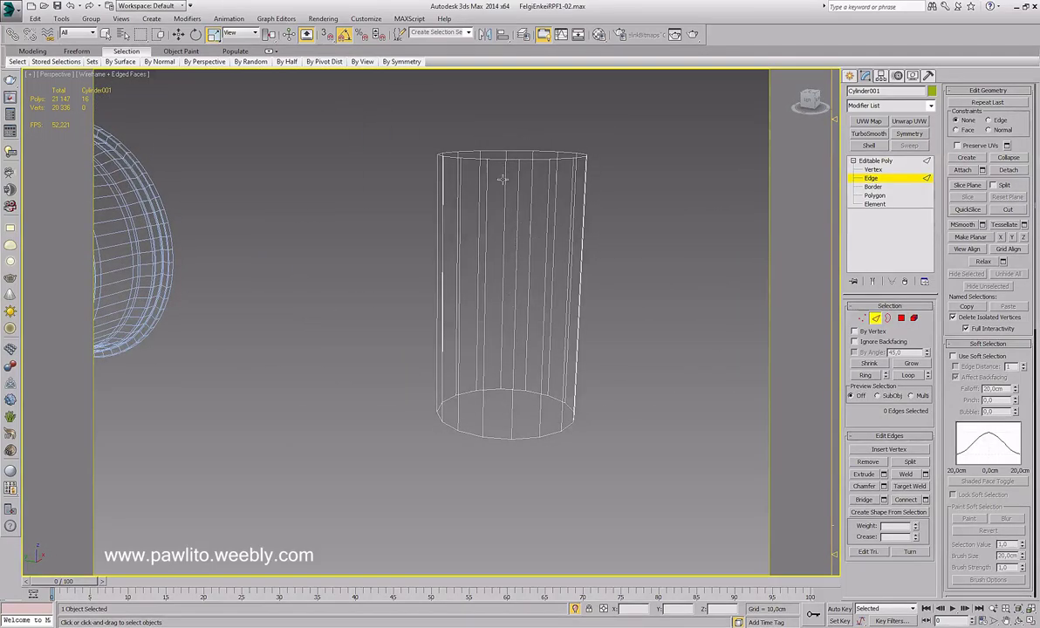
middle_click_drag(511, 352, 509, 321, "alt")
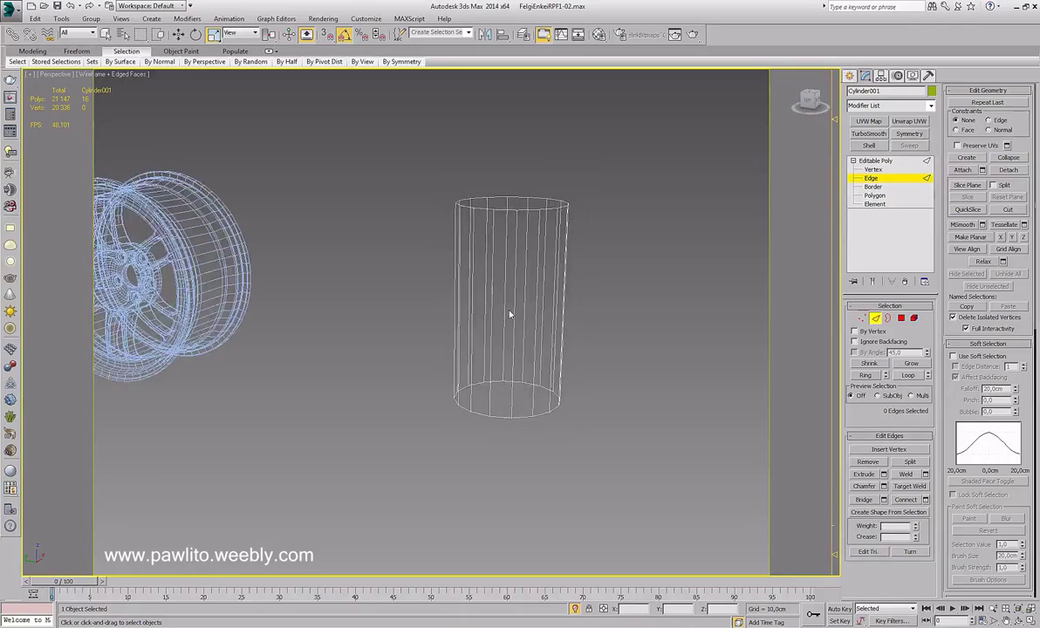
left_click(513, 307)
middle_click_drag(475, 288, 181, 187, "alt")
Unhide all objects to reveal the tire and return to whole-object level
right_click(180, 183)
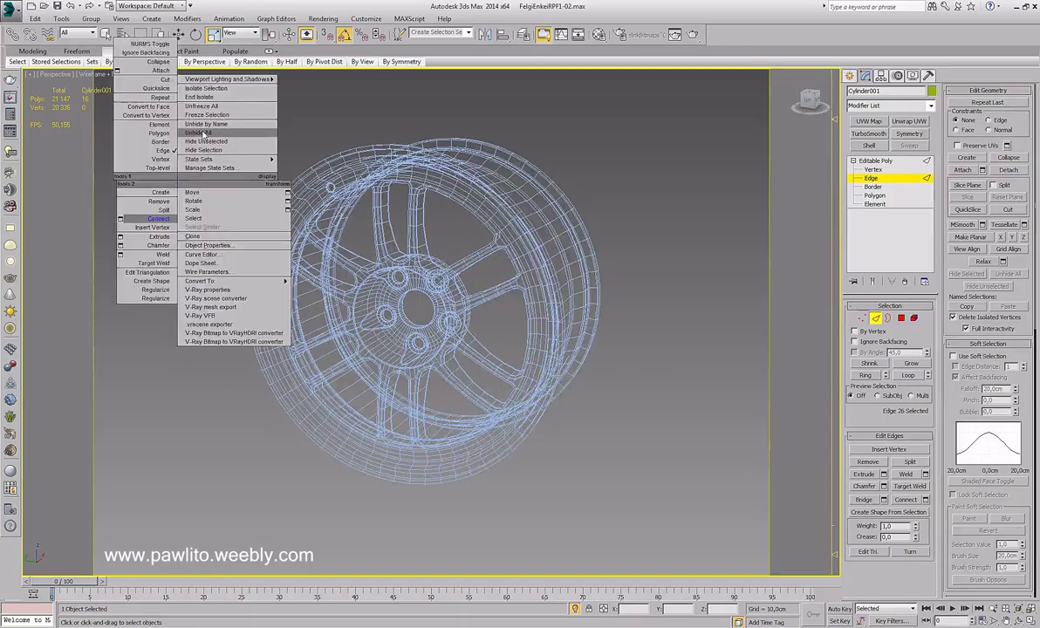
left_click(203, 132)
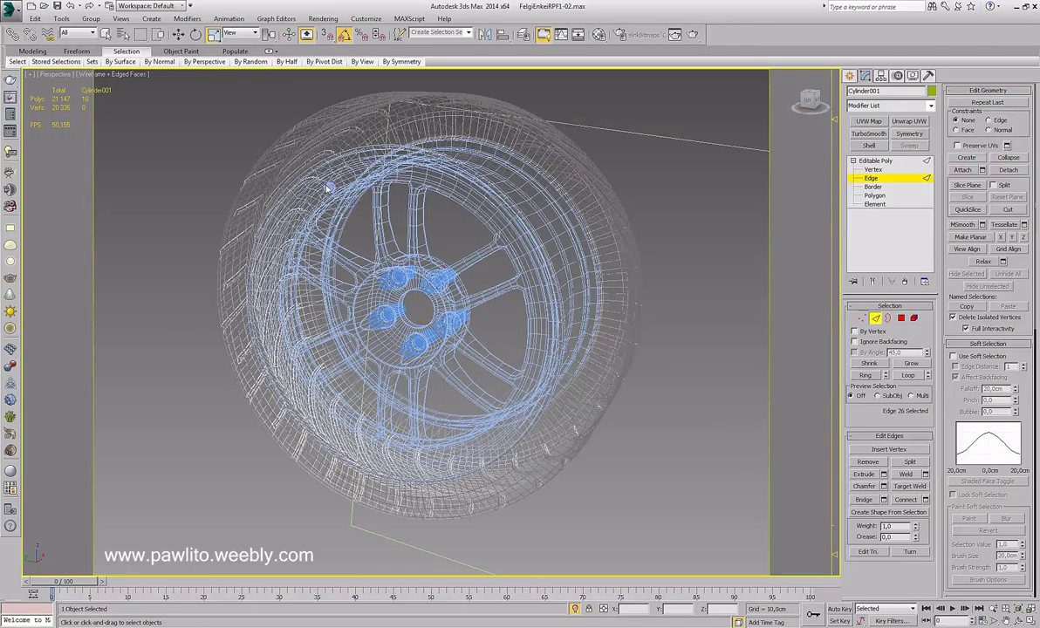
left_click(876, 160)
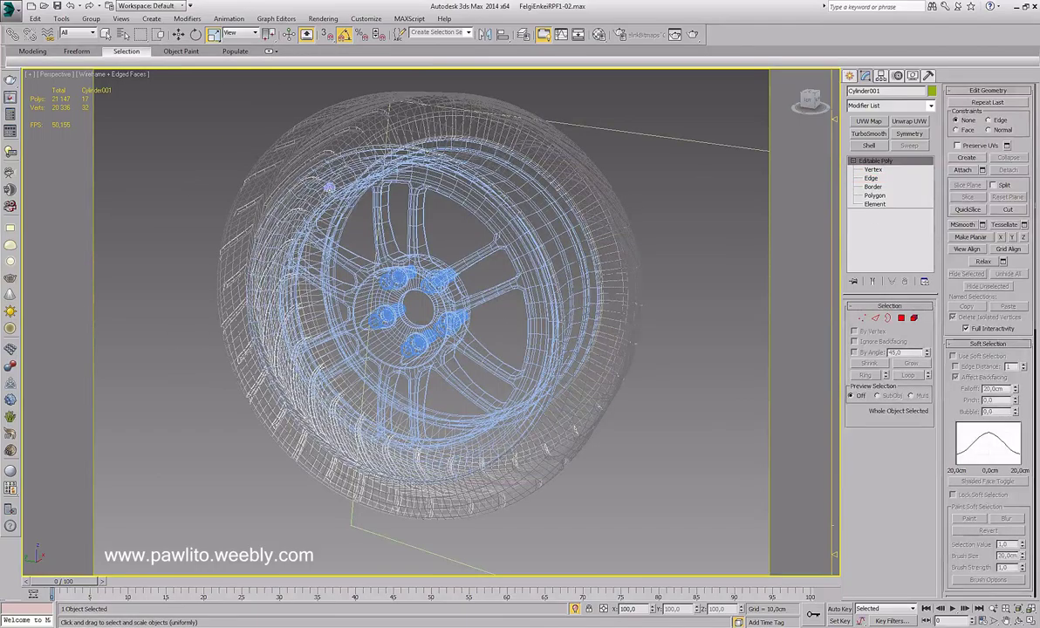
left_click(328, 186)
Isolate the Wentyl valve with Zoom Extents Selected and Hide Unselected, in smooth shading
key("z")
right_click(368, 291)
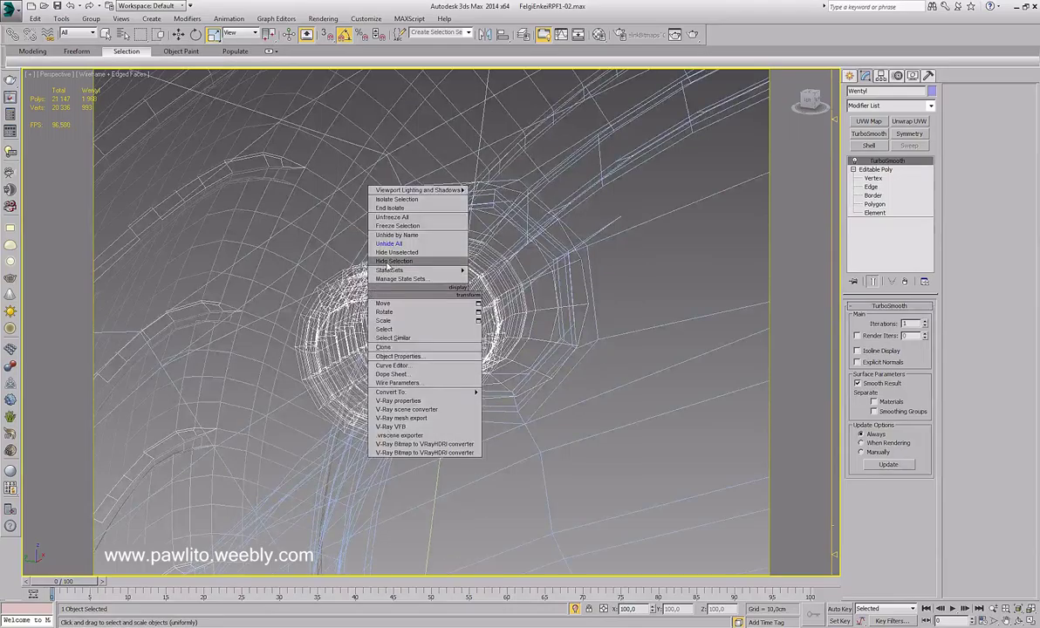
left_click(390, 255)
middle_click_drag(430, 314, 440, 291, "alt")
key("F3")
scroll(425, 291, "up", 5)
scroll(440, 207, "down", 3)
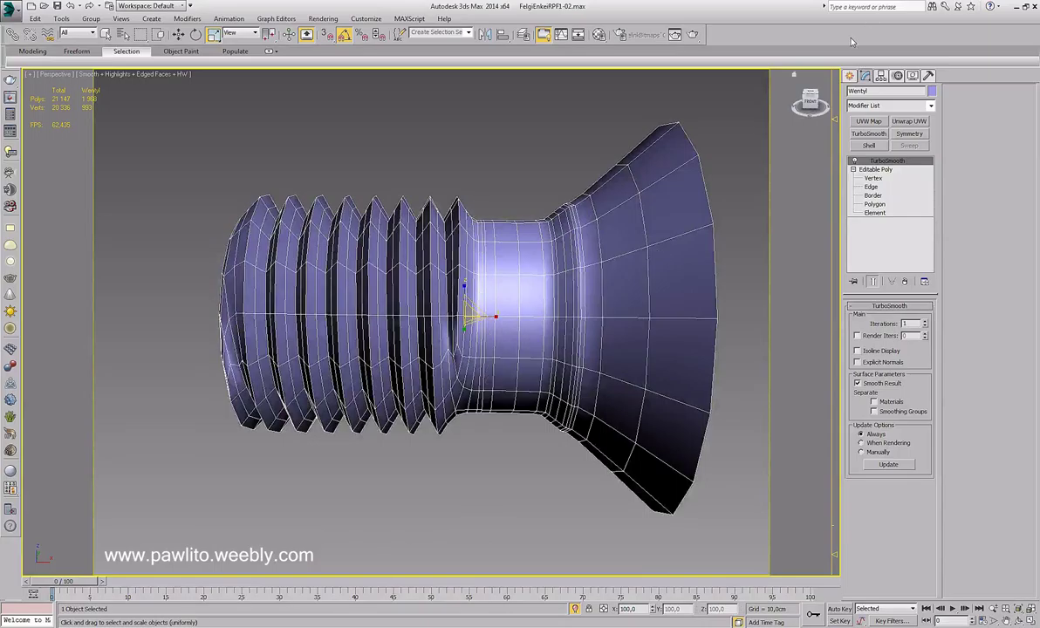
Browse the Dynamics Objects category, orbit around the valve, then Unhide All wheel geometry
left_click(850, 76)
left_click(903, 108)
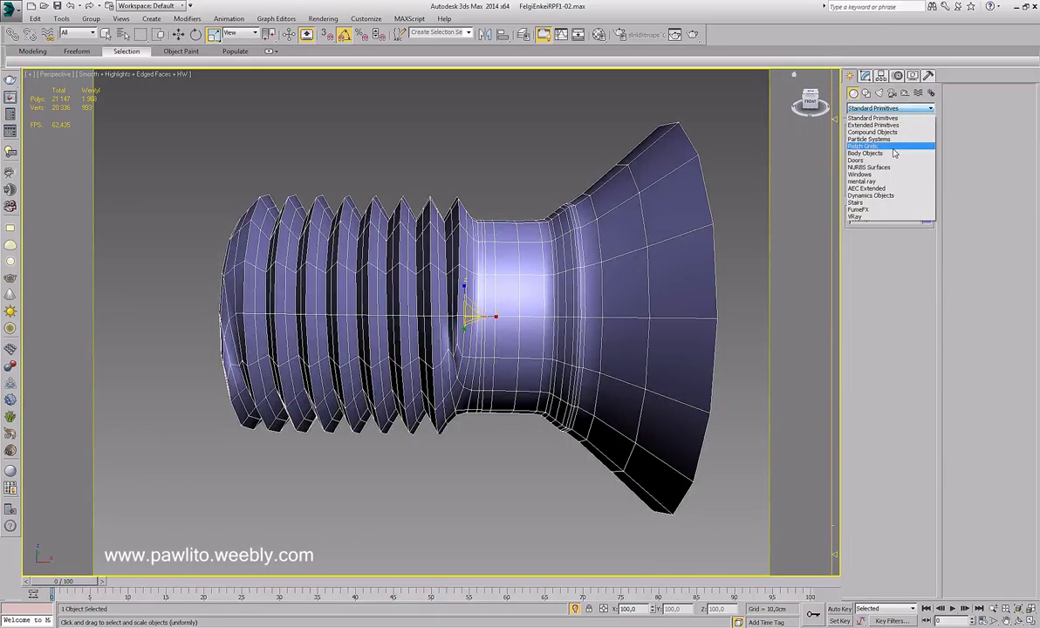
left_click(872, 196)
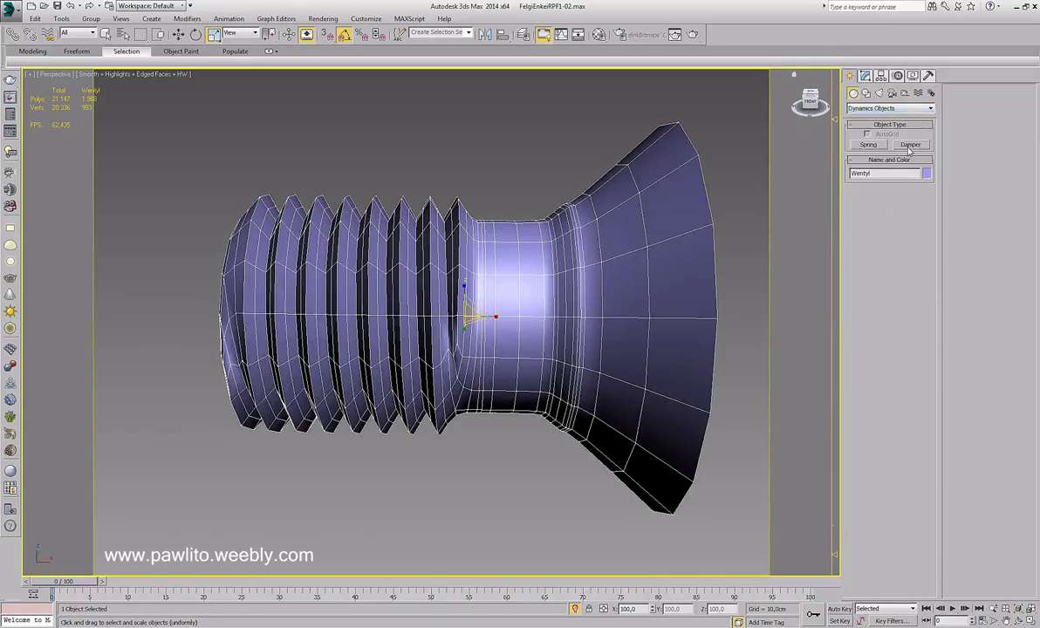
middle_click_drag(492, 271, 454, 253, "alt")
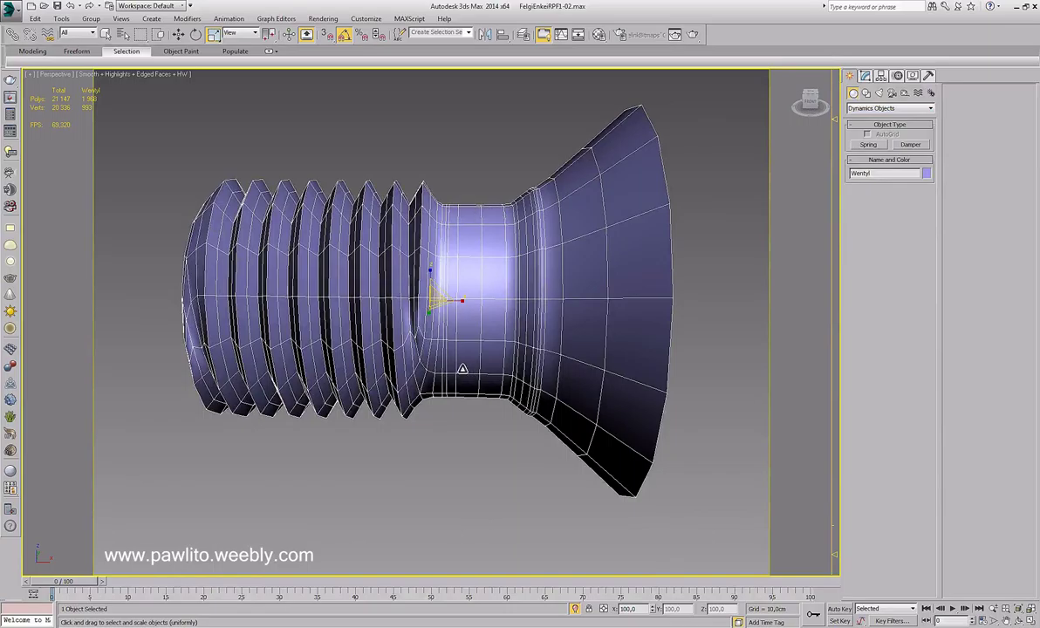
middle_click_drag(425, 370, 489, 377, "alt")
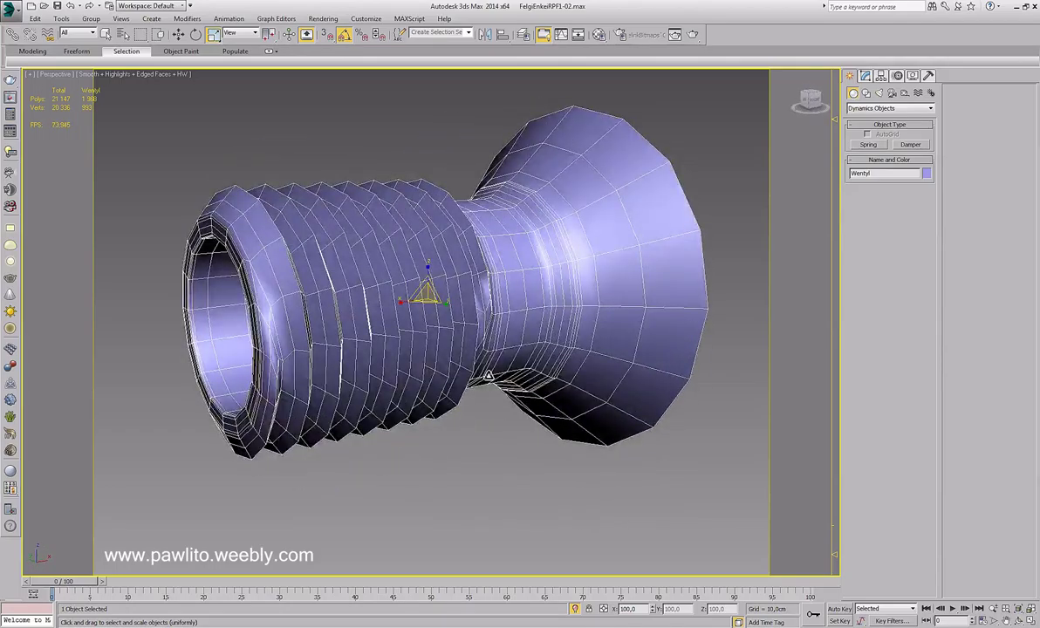
right_click(367, 106)
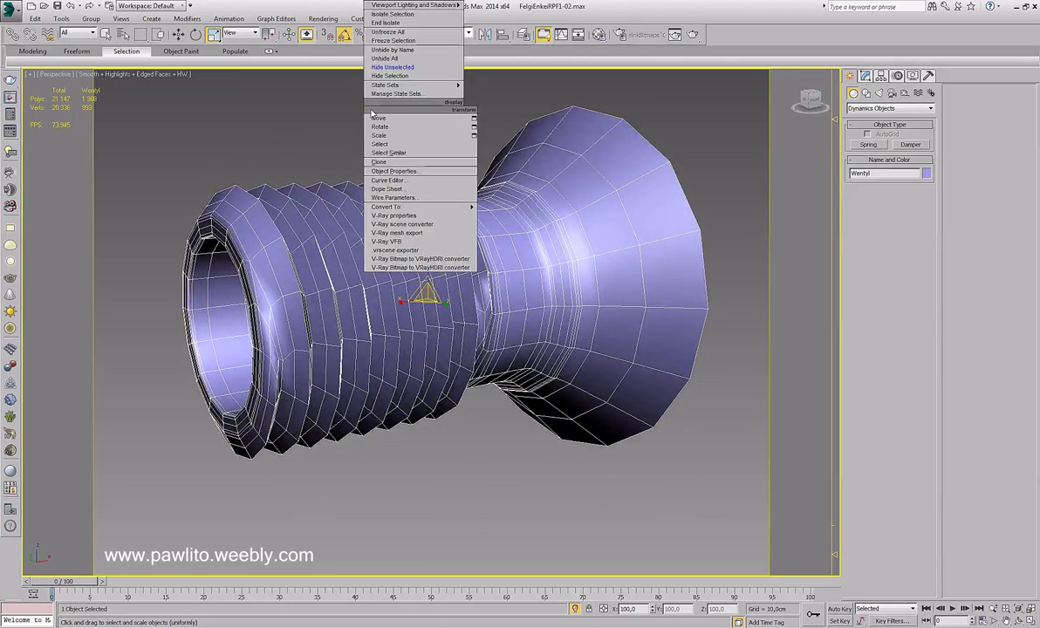
left_click(361, 52)
Zoom out and orbit until the whole wheel is visible against the backdrop
scroll(419, 314, "down", 5)
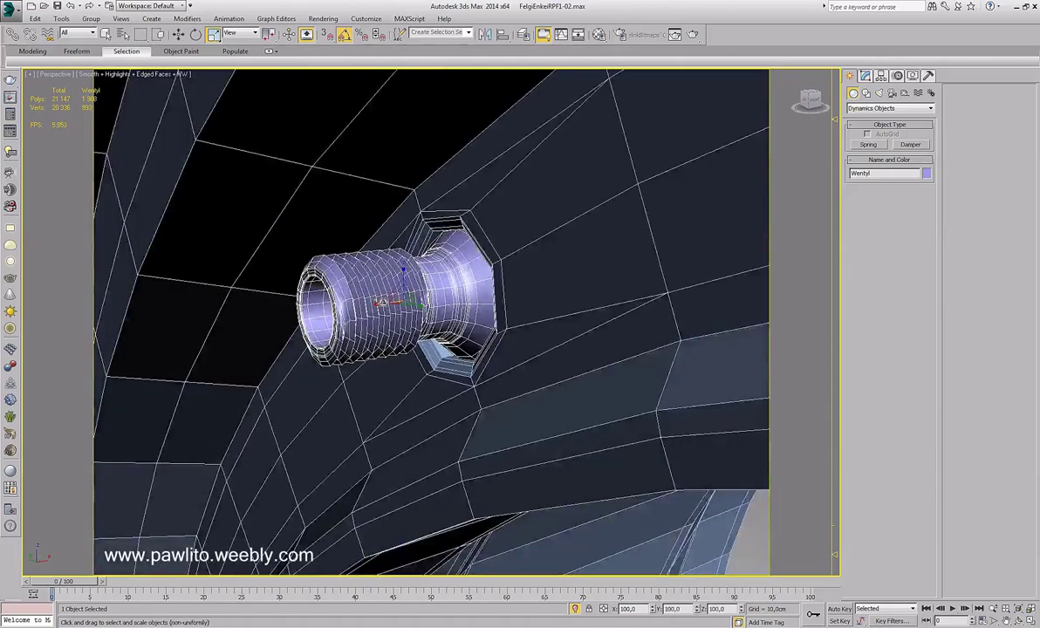
middle_click_drag(419, 314, 602, 345, "alt")
scroll(349, 330, "down", 6)
scroll(437, 331, "down", 6)
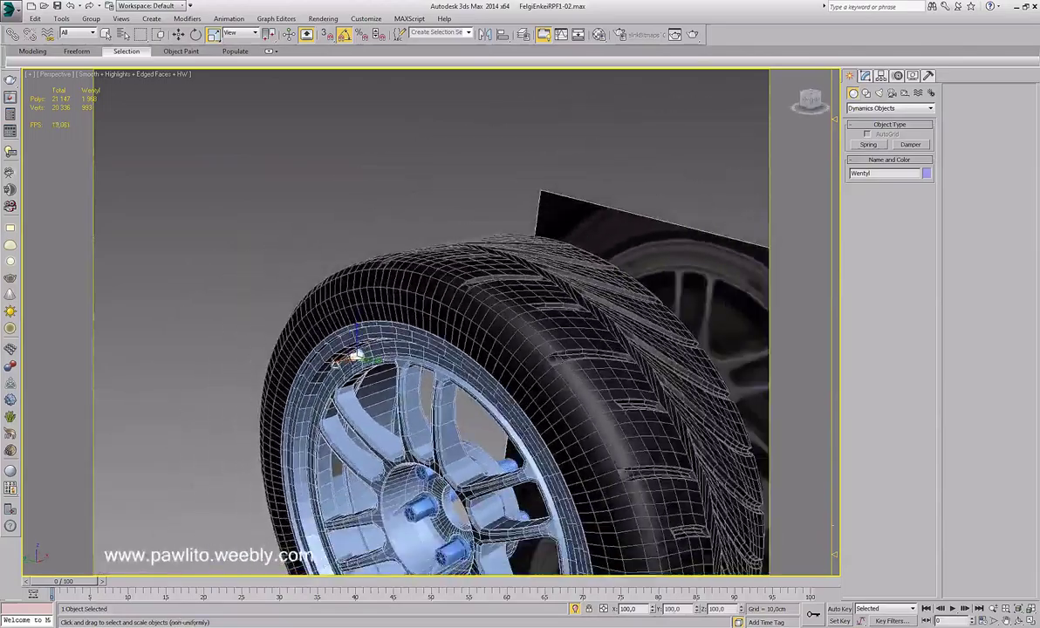
middle_click_drag(436, 332, 260, 294, "alt")
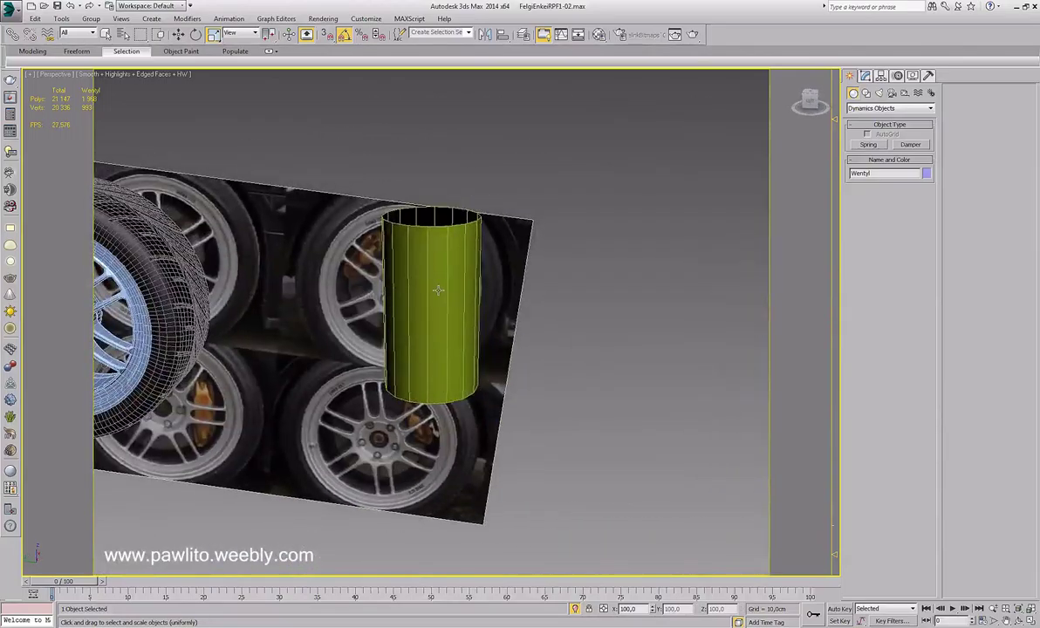
Delete the green Wentyl cylinder, restore the face-on wheel view, and switch to XnView
key("Delete")
key("shift+z")
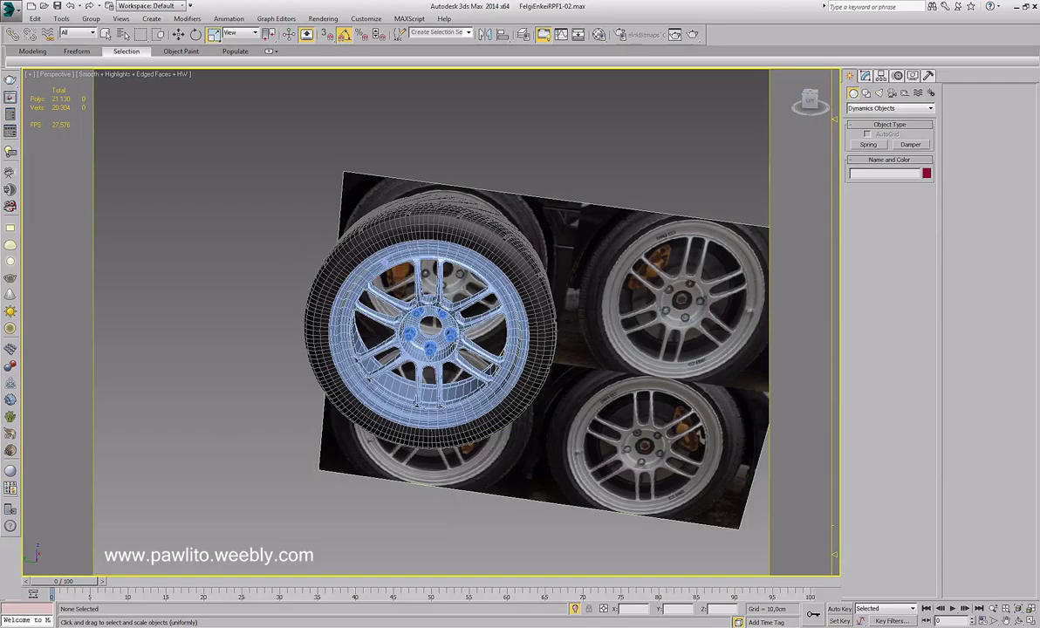
key("alt+Tab")
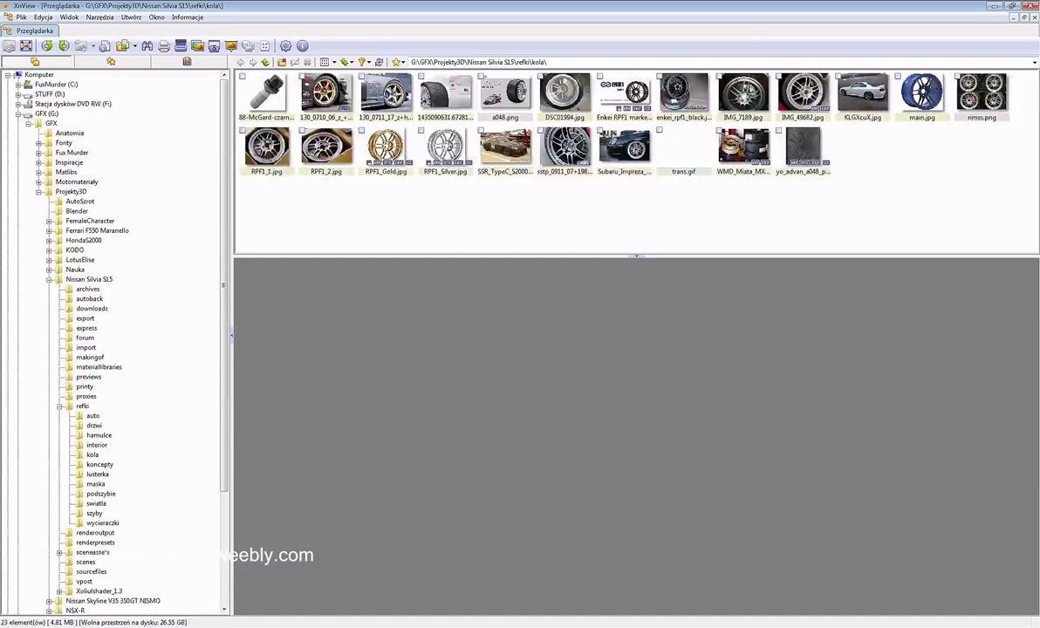
Go up to the Nissan Silvia S15 folder and open the first printy blueprint in the viewer
left_click(265, 63)
left_click(265, 62)
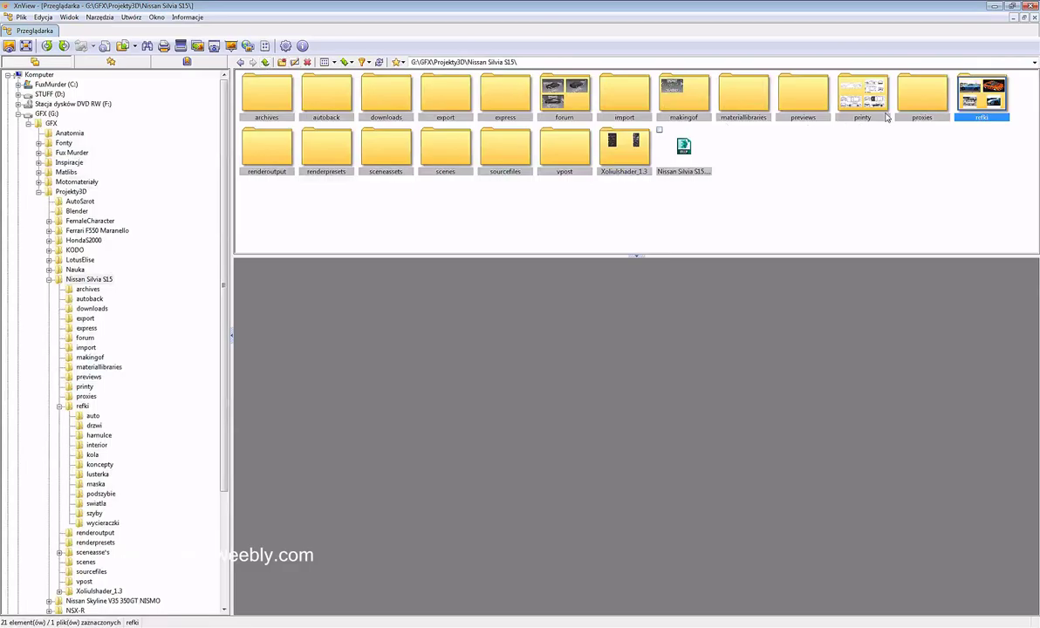
left_click(881, 105)
double_click(881, 106)
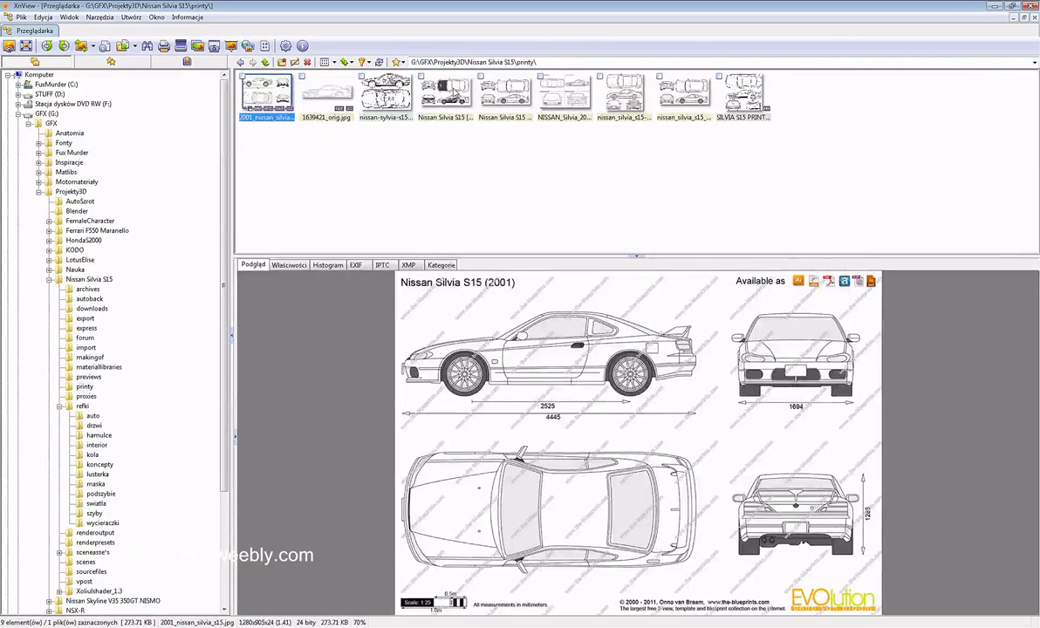
double_click(258, 98)
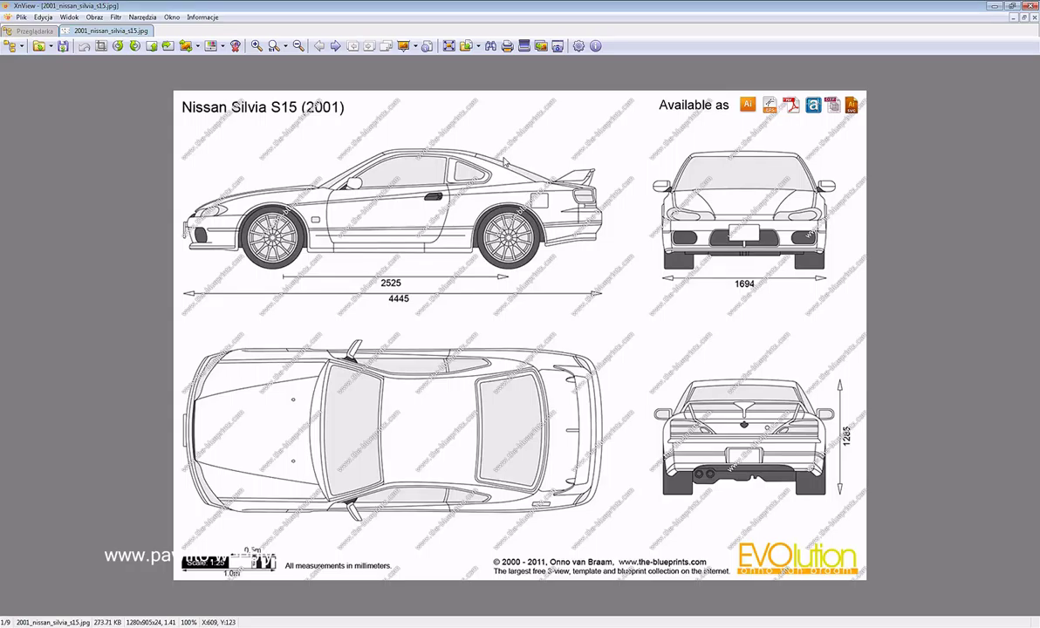
Zoom in and out on the blueprint's side profile around the rear wheel
scroll(518, 213, "up", 1)
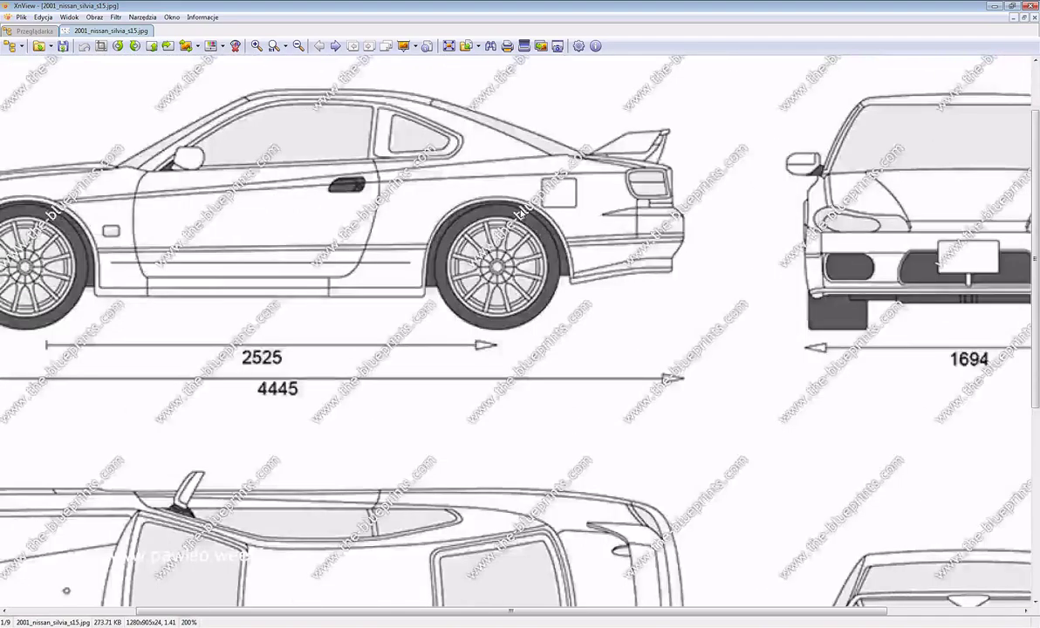
scroll(518, 213, "up", 1)
scroll(518, 225, "down", 1)
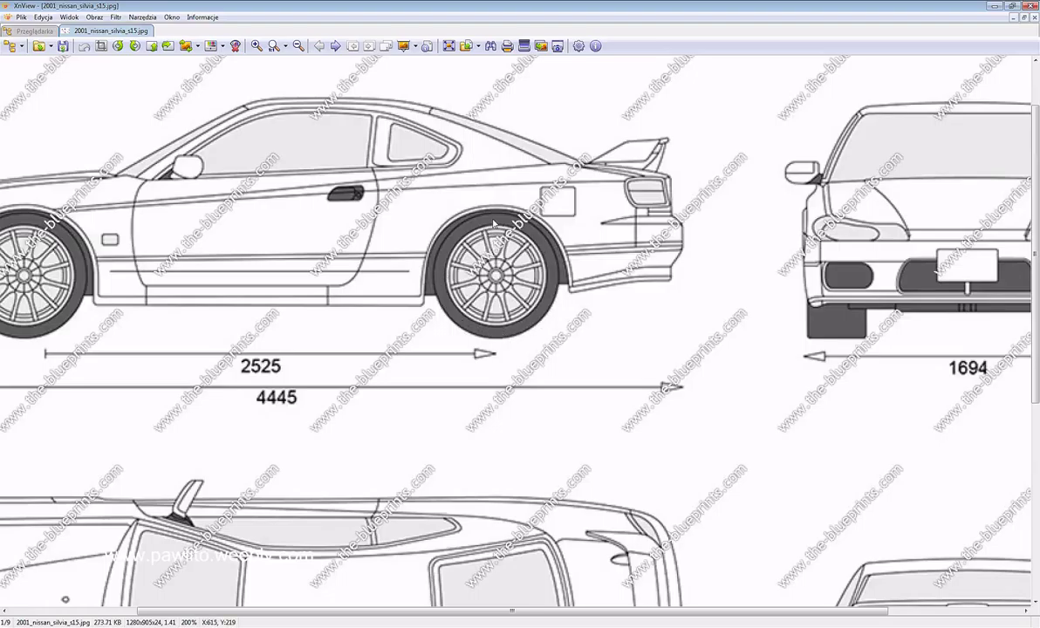
scroll(493, 224, "down", 2, "ctrl")
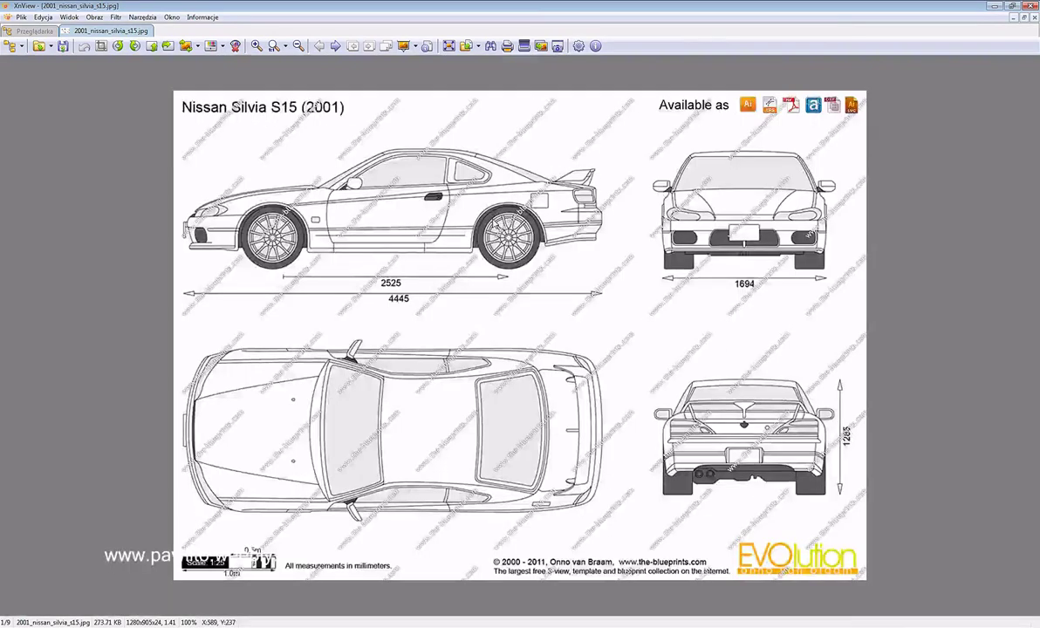
scroll(493, 224, "up", 2, "ctrl")
scroll(493, 224, "down", 1, "ctrl")
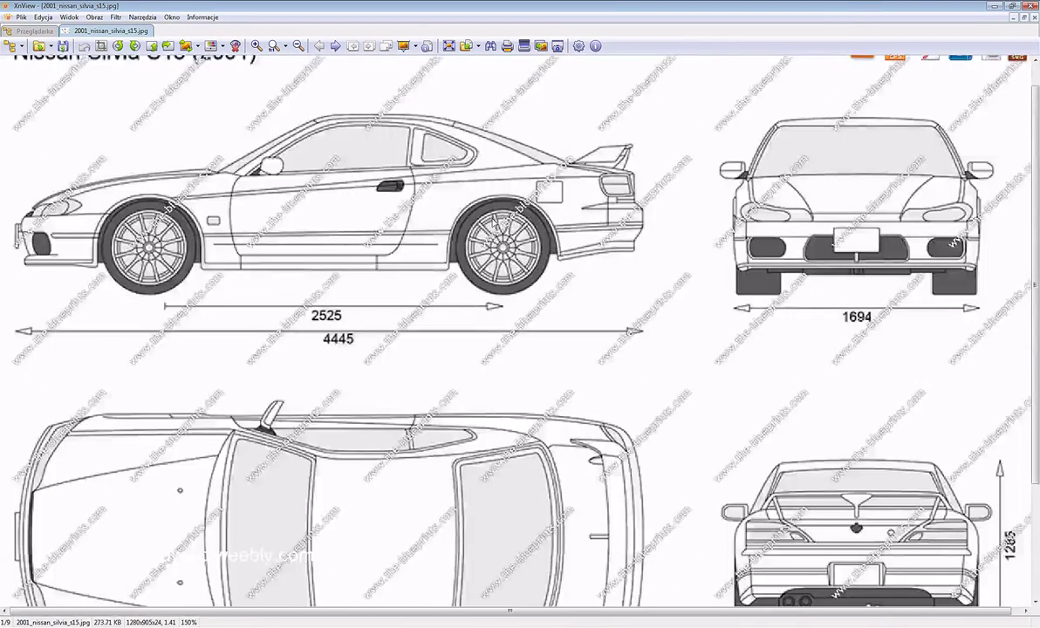
scroll(493, 225, "up", 2, "ctrl")
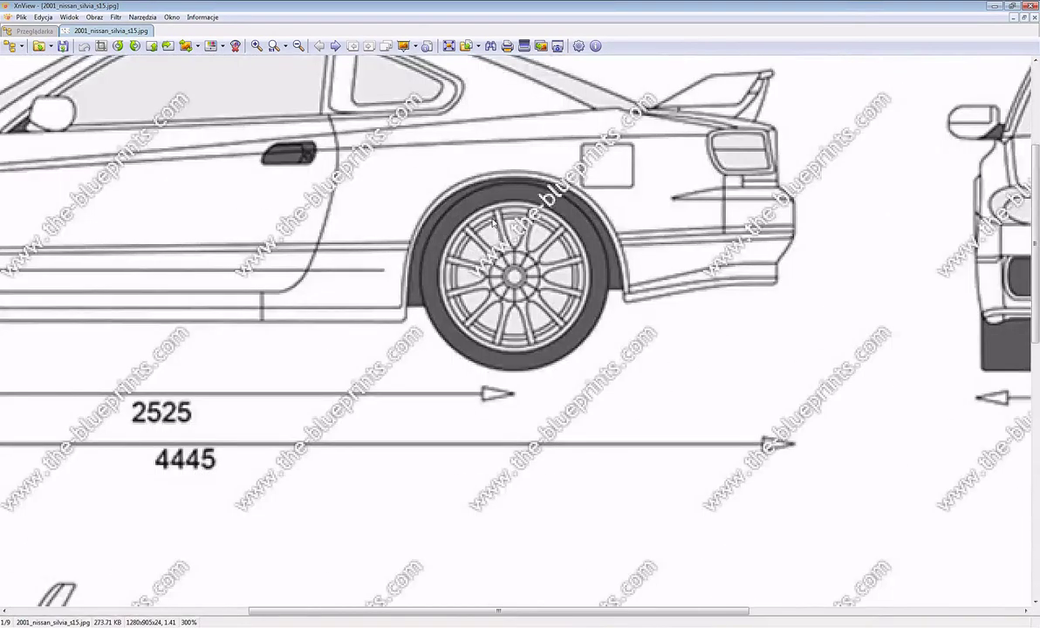
scroll(495, 223, "down", 1, "ctrl")
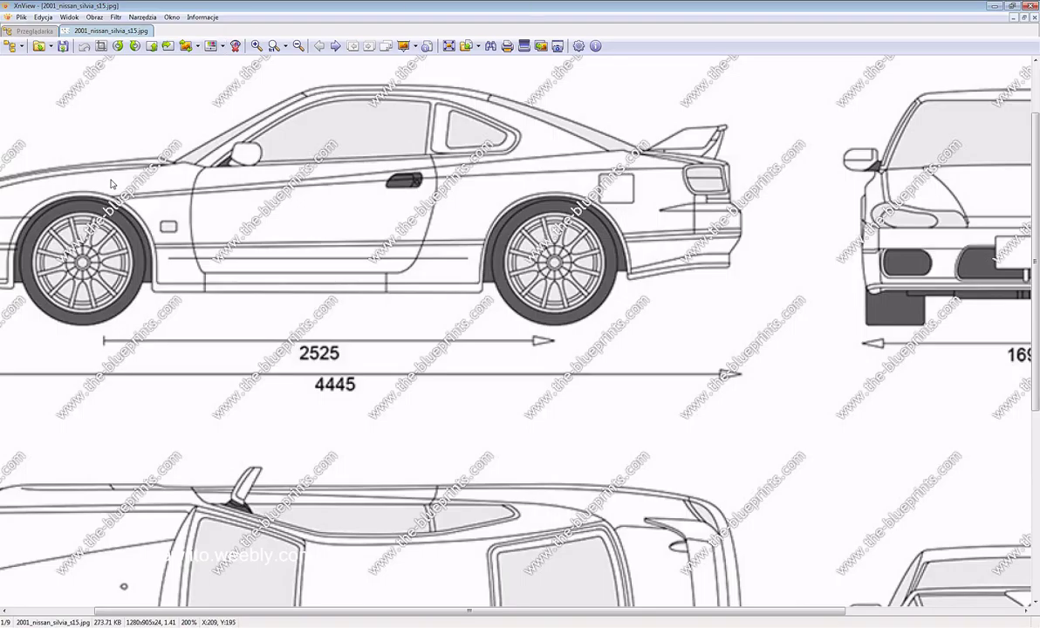
Reopen the printy folder and view nissan_silvia_s15_v_package-00695.jpg full size
left_click(10, 45)
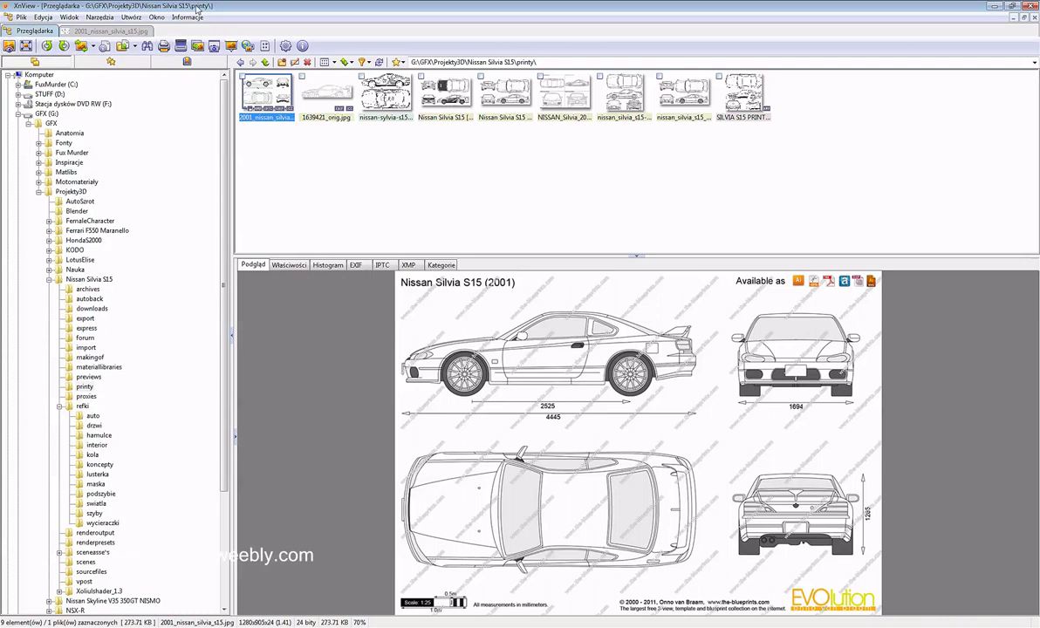
left_click(265, 63)
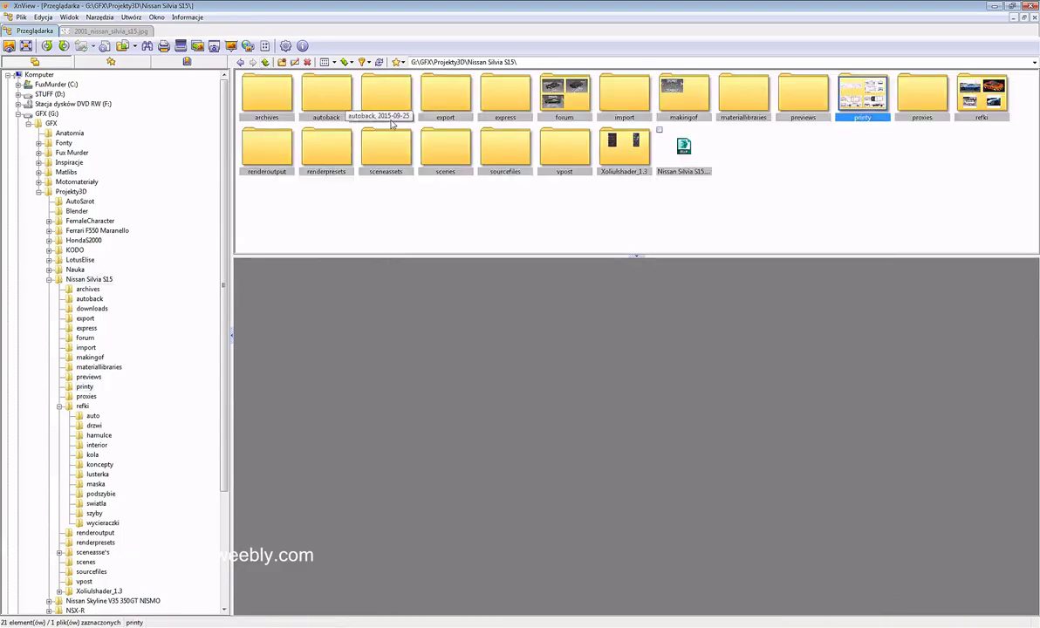
double_click(881, 111)
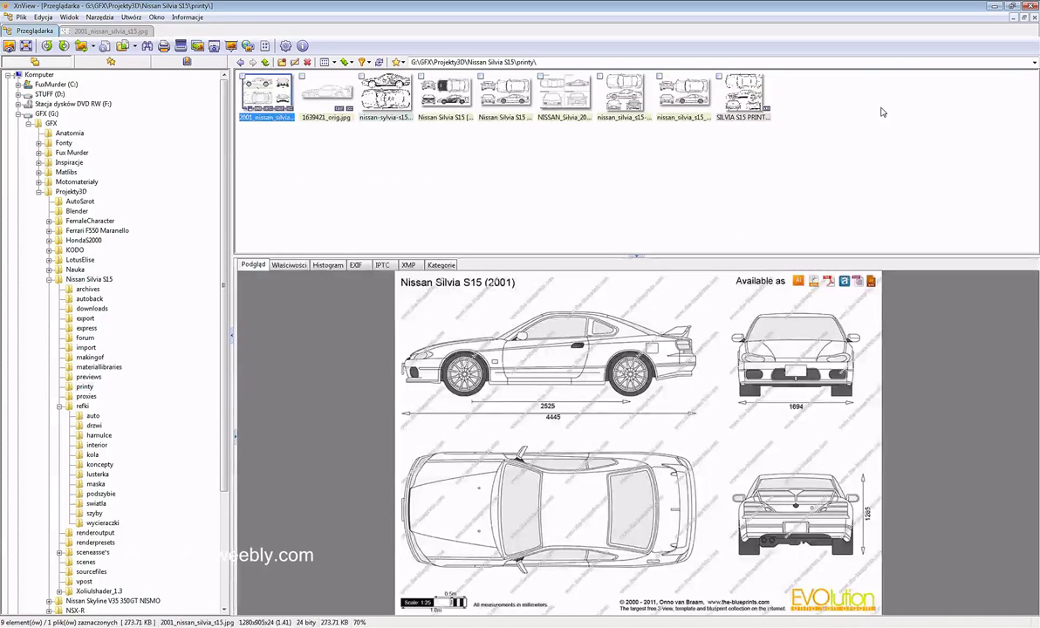
left_click(657, 90)
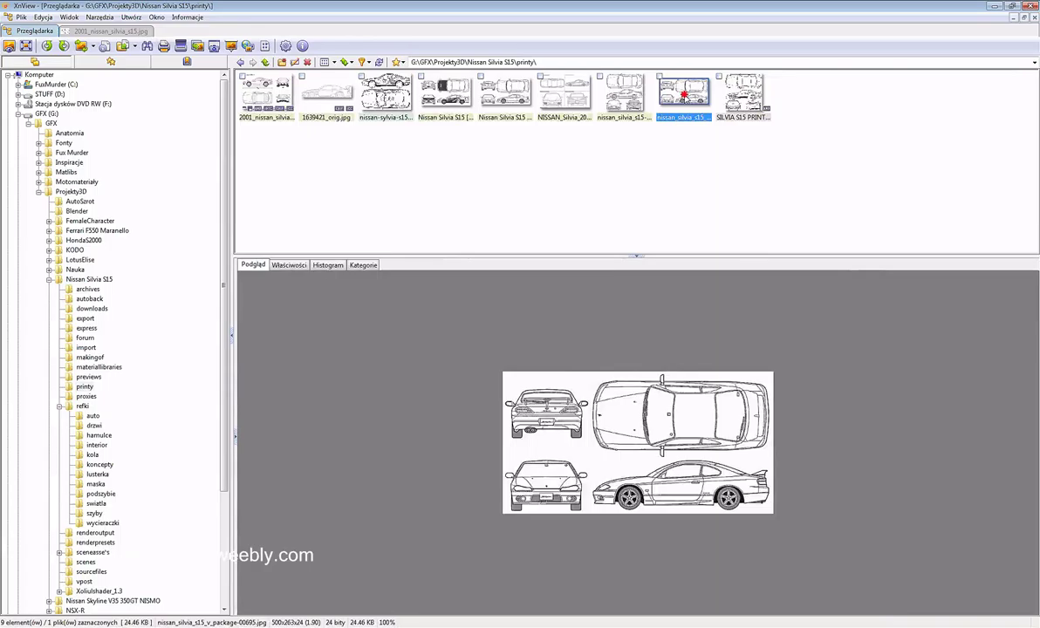
double_click(683, 92)
Zoom in and out across the v_package blueprint
scroll(585, 358, "up", 3)
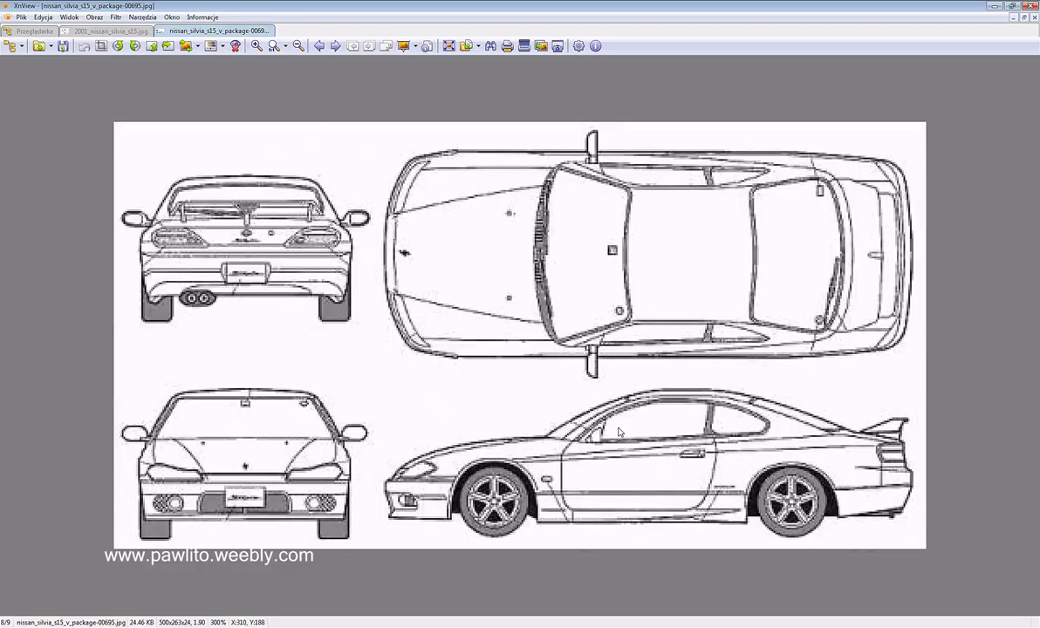
scroll(618, 430, "down", 1)
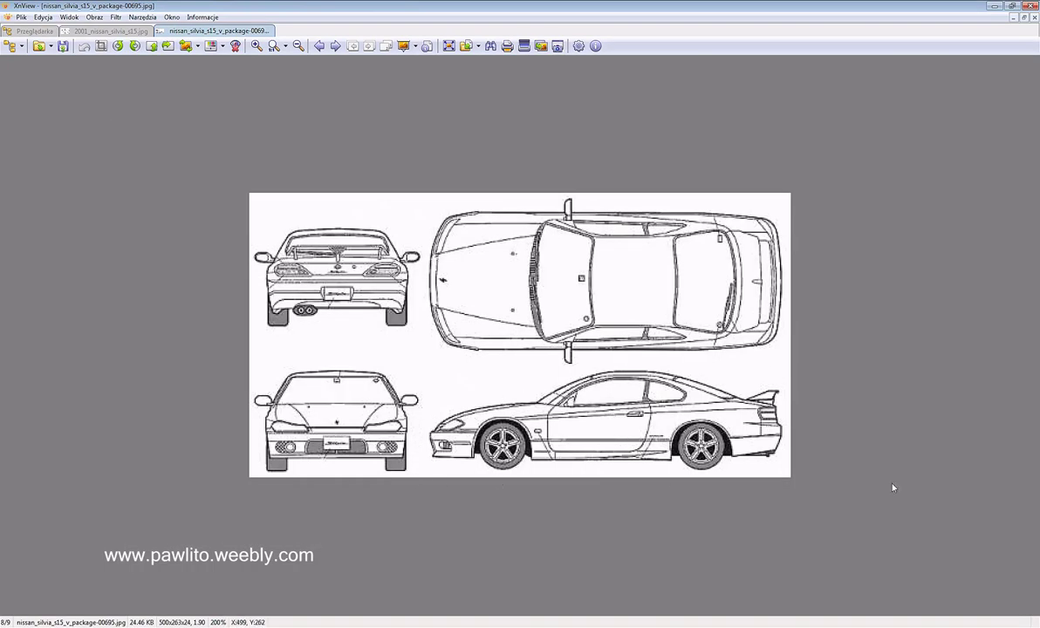
scroll(722, 438, "up", 1)
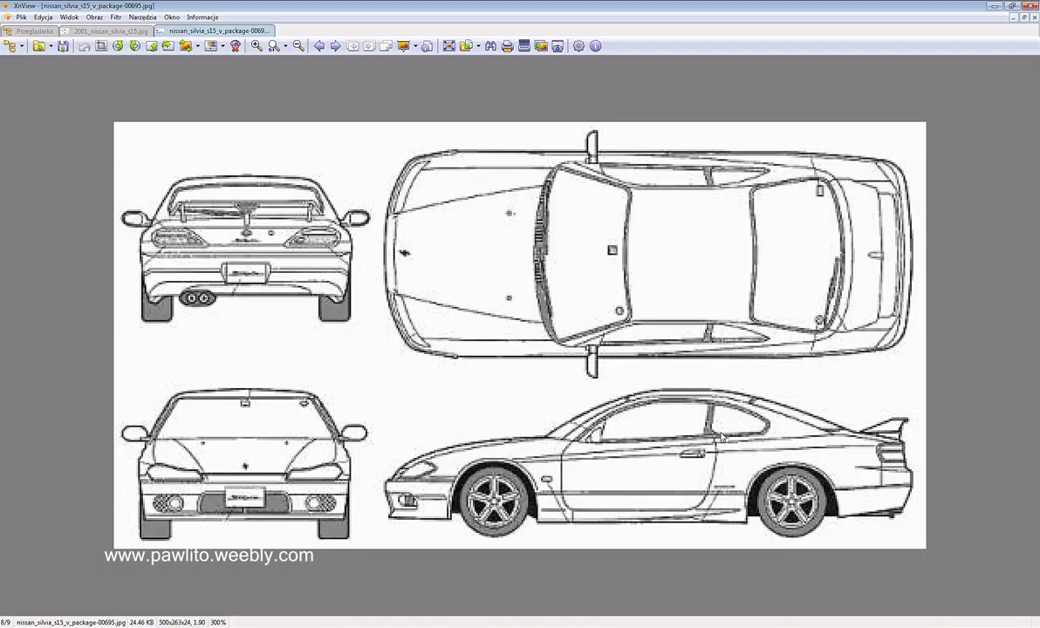
scroll(711, 416, "down", 1)
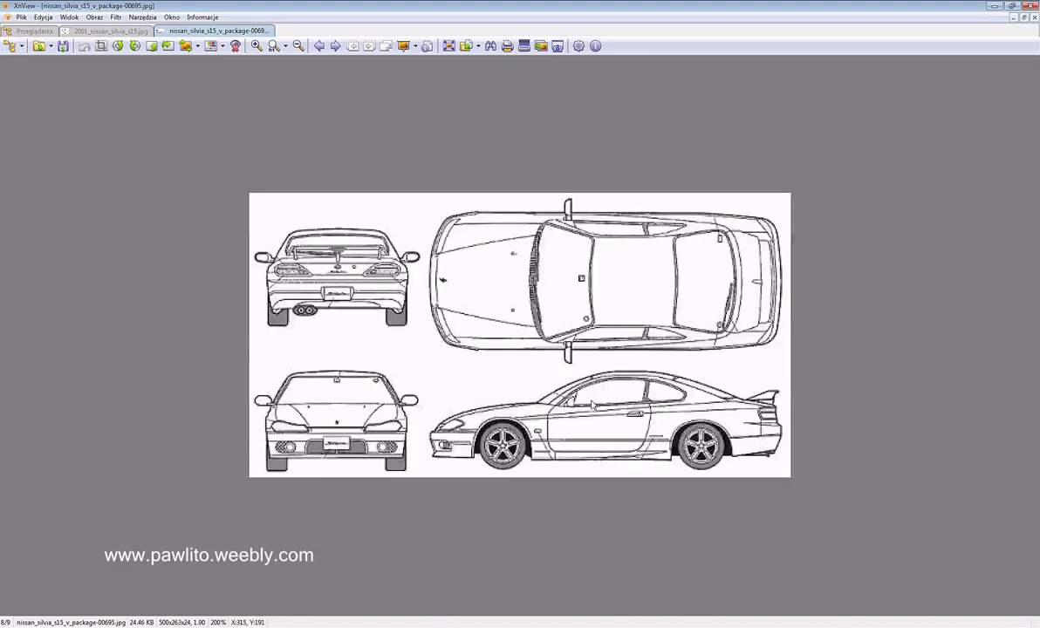
scroll(591, 404, "up", 1)
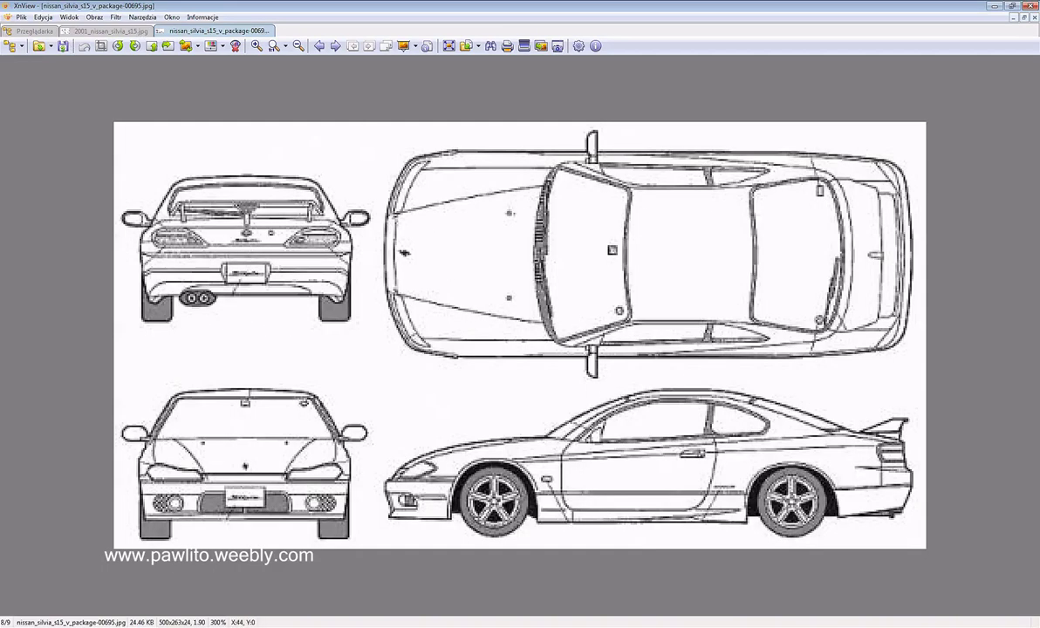
Preview the SILVIA S15 PRINTY blueprint, then go up and open the refki folder
left_click(12, 46)
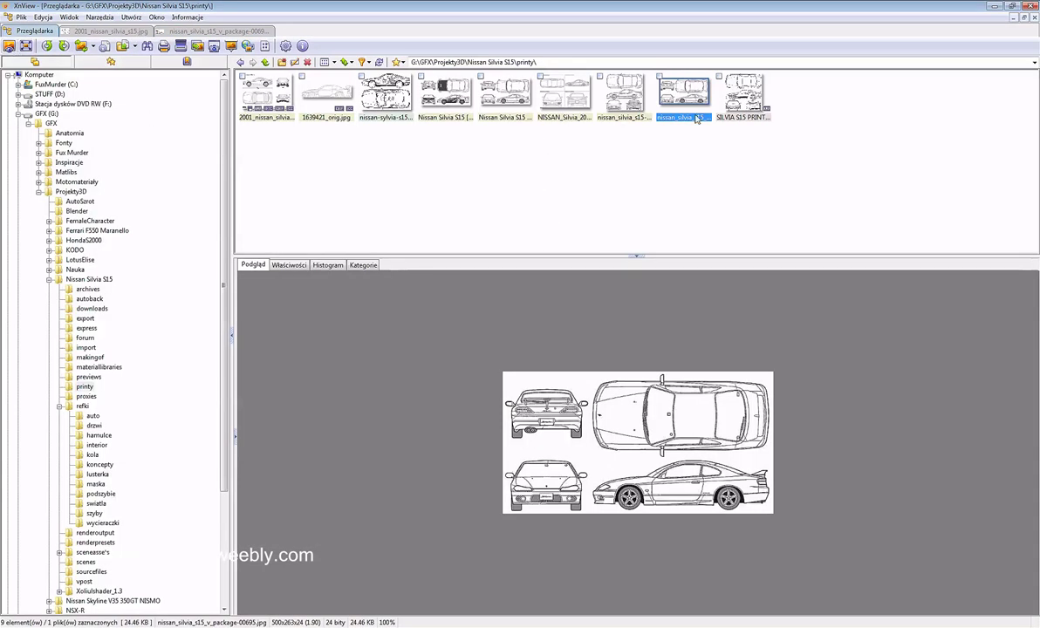
left_click(742, 94)
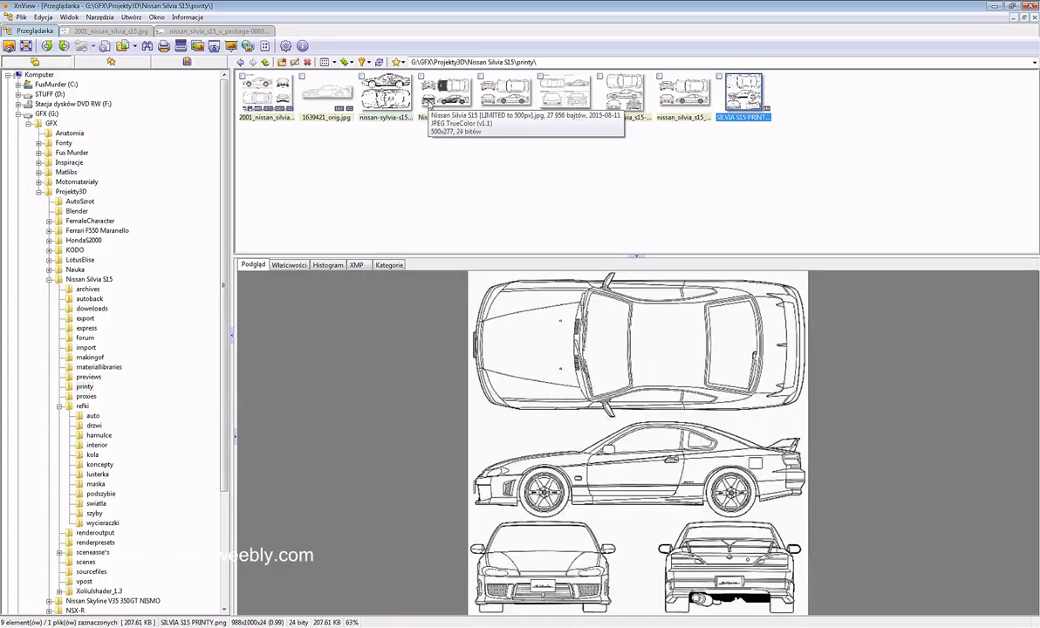
left_click(265, 63)
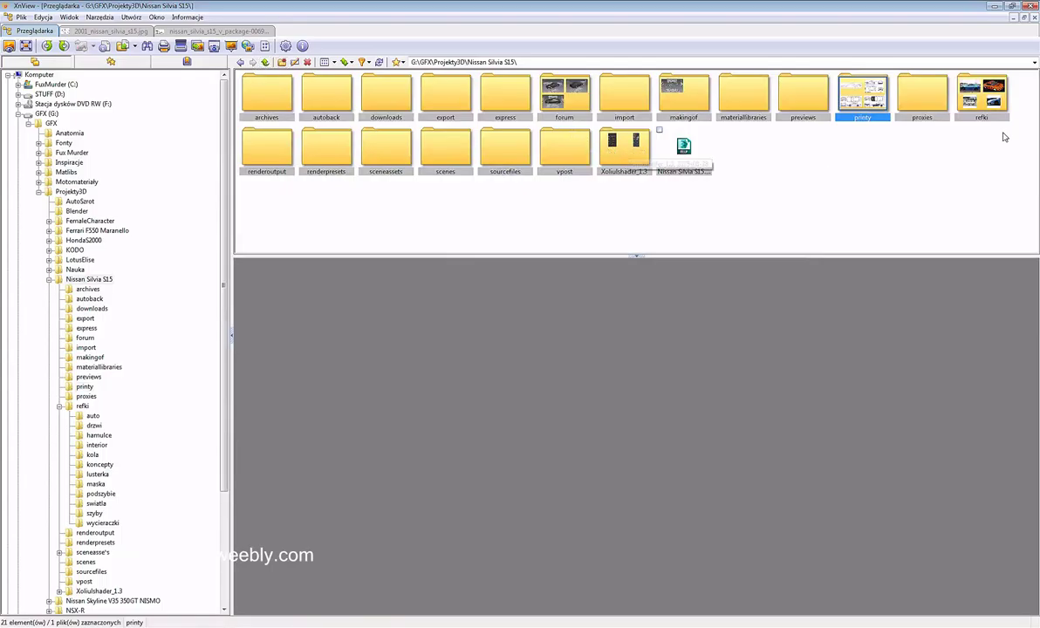
double_click(983, 96)
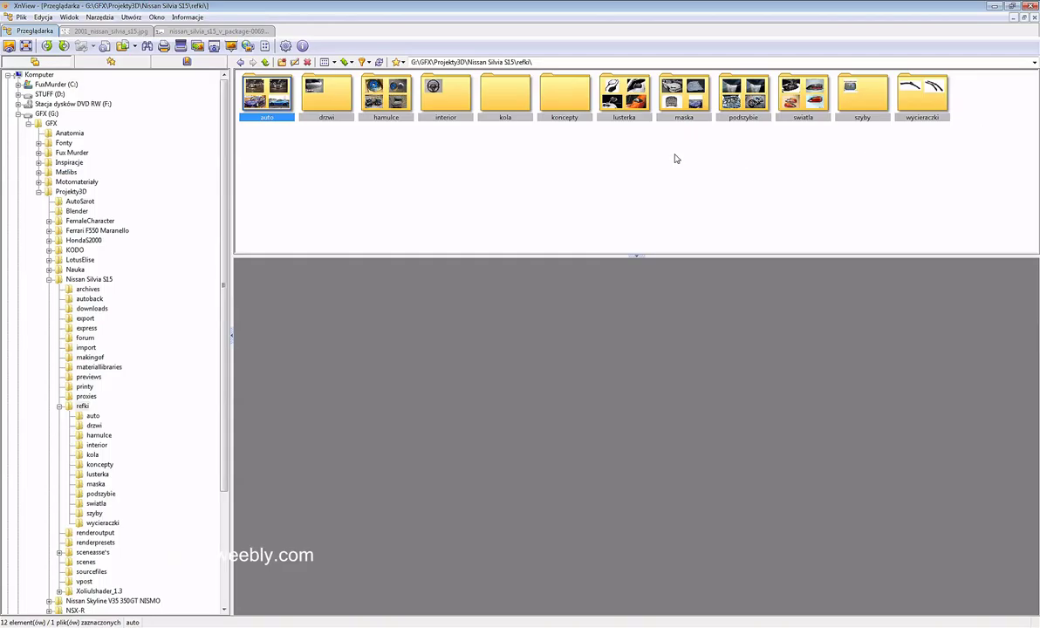
Open the kola folder and view rimss.png and main.jpg full size
double_click(505, 93)
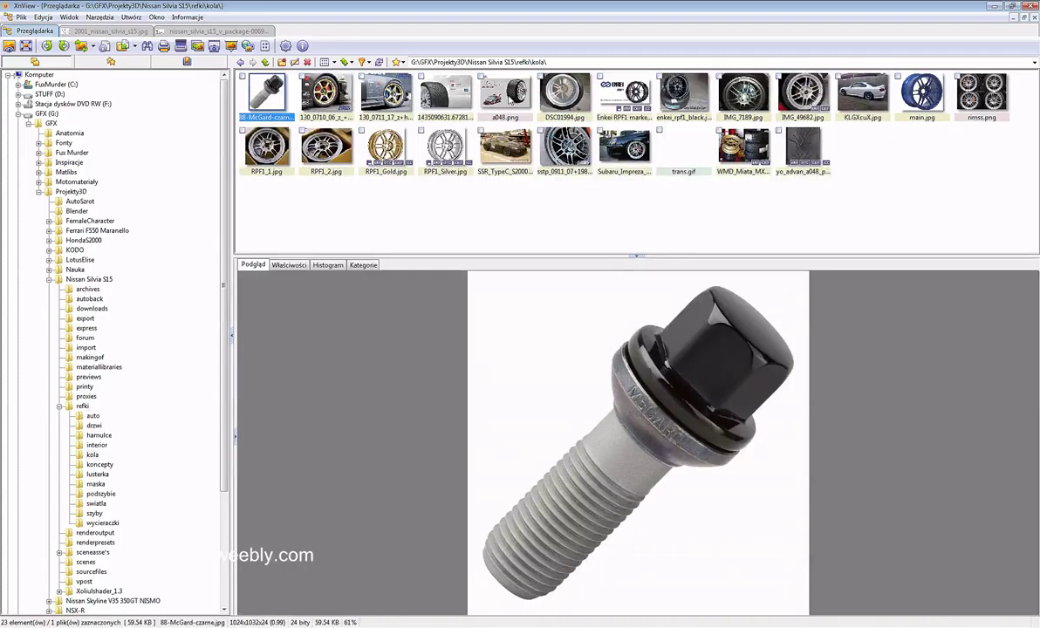
double_click(960, 94)
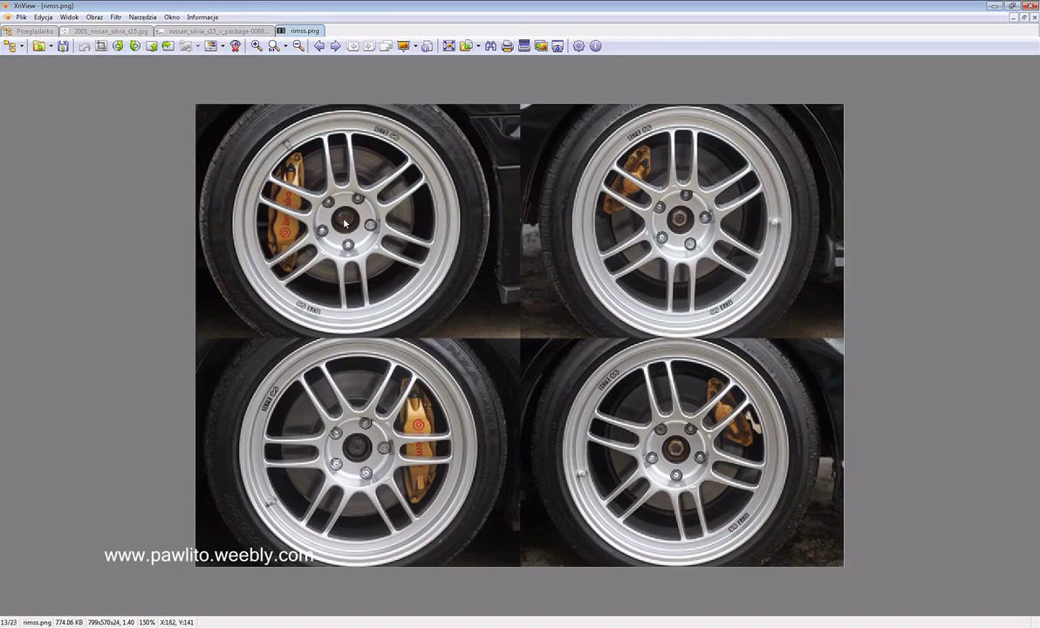
left_click(11, 45)
double_click(921, 92)
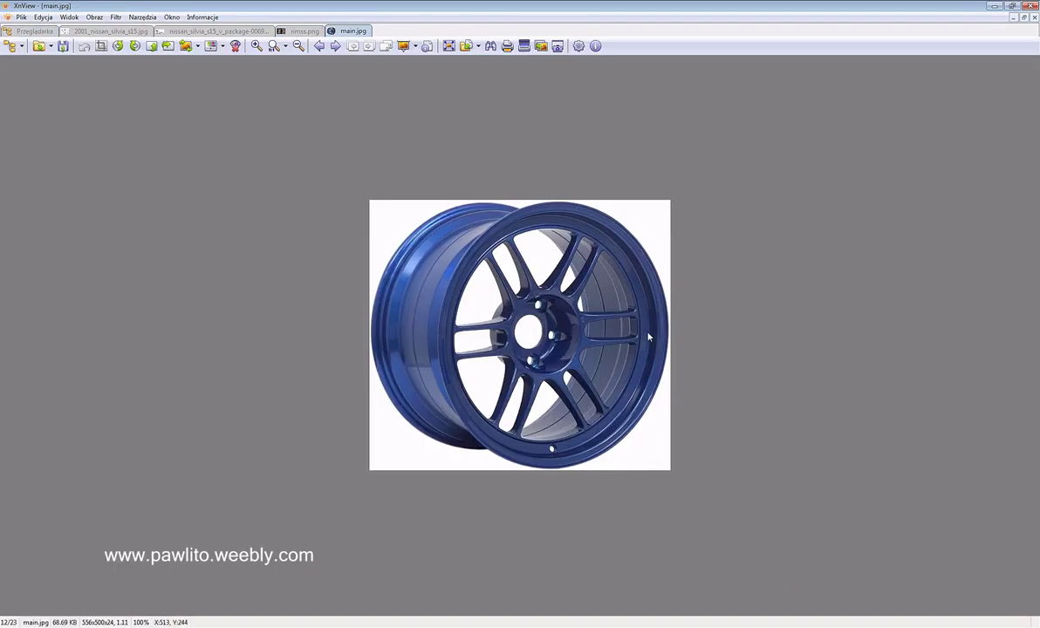
scroll(603, 308, "up", 1)
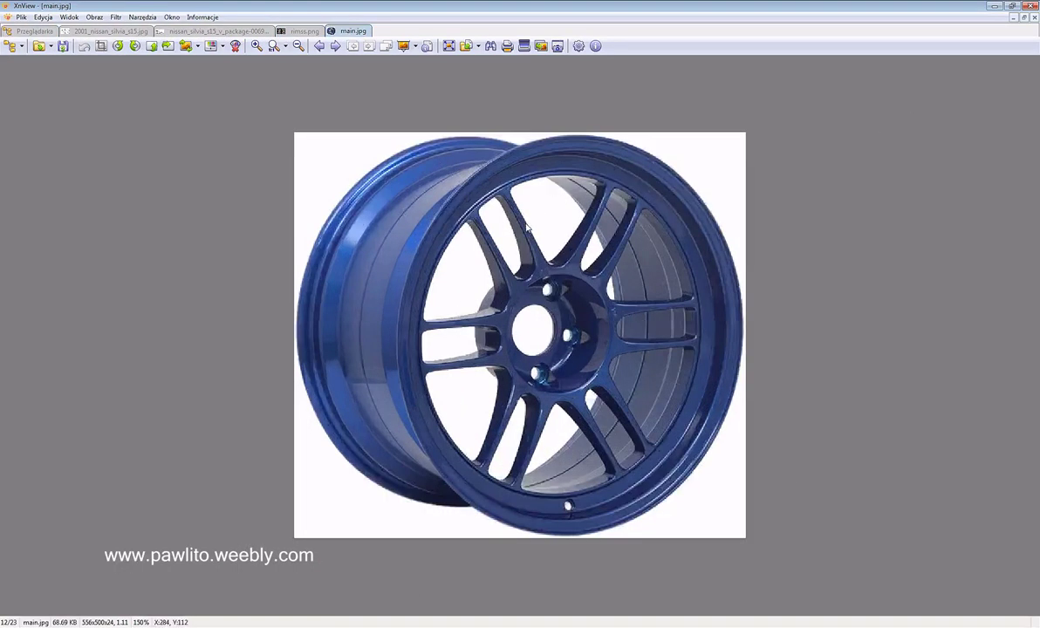
View the sstp_0911 wheel photo, then rimss.png again, full size
left_click(11, 46)
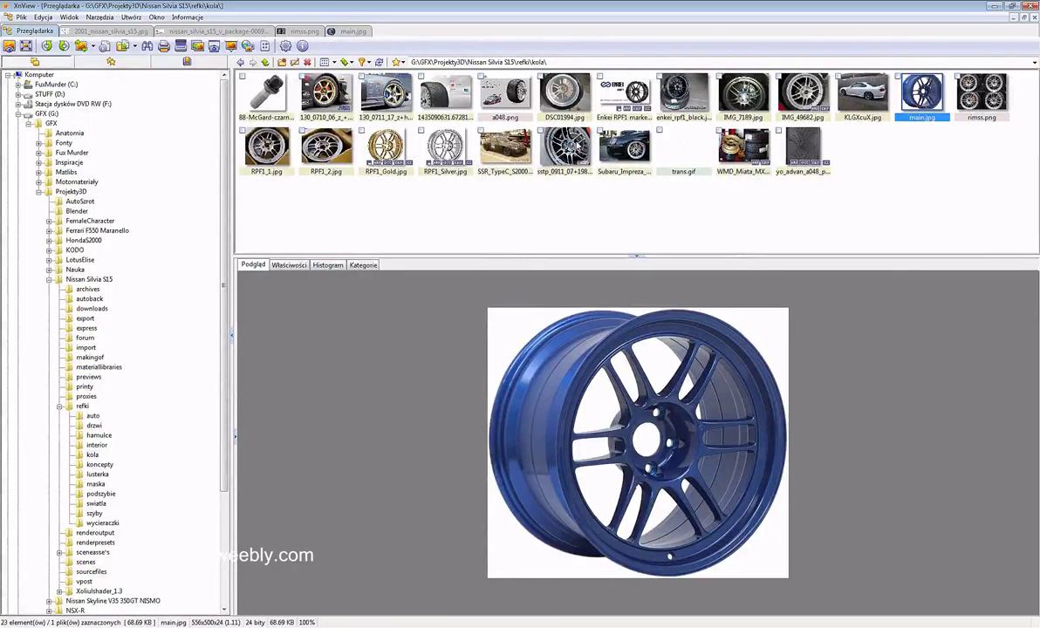
double_click(541, 140)
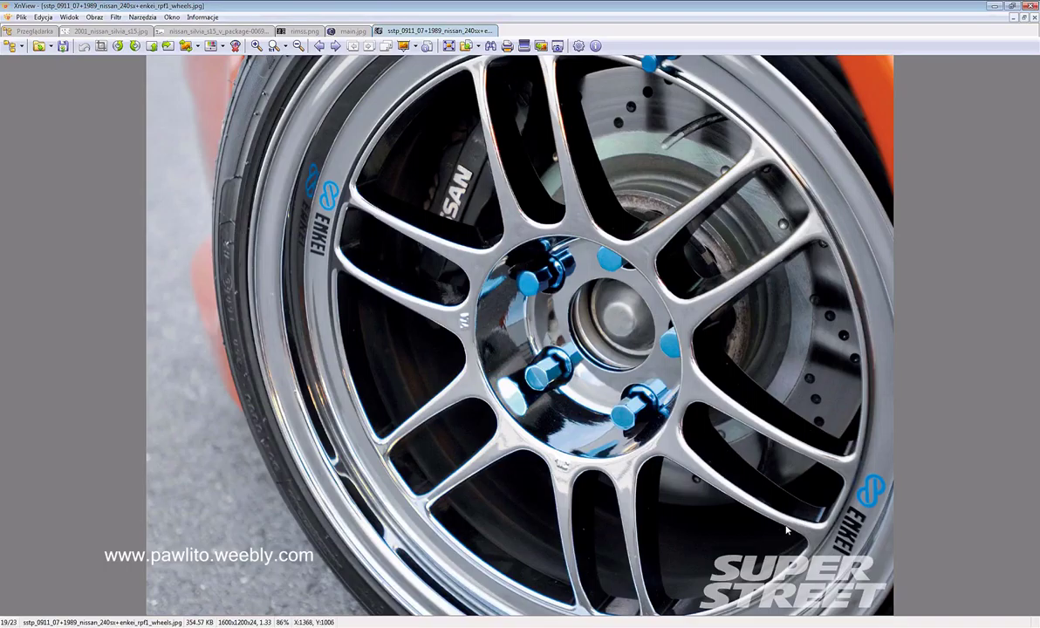
left_click(10, 46)
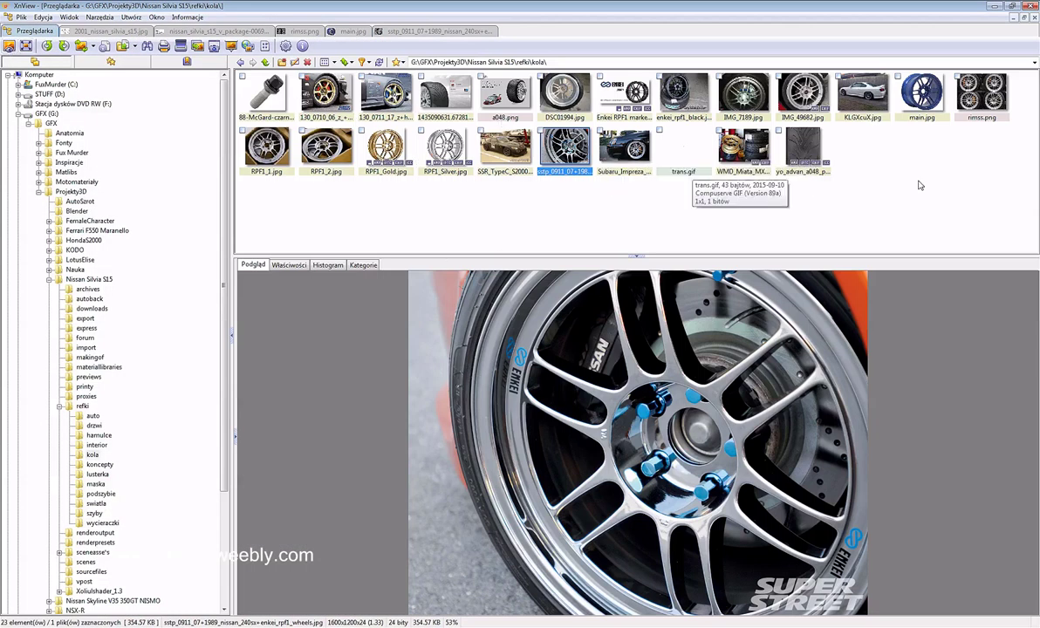
double_click(984, 92)
scroll(498, 306, "up", 1)
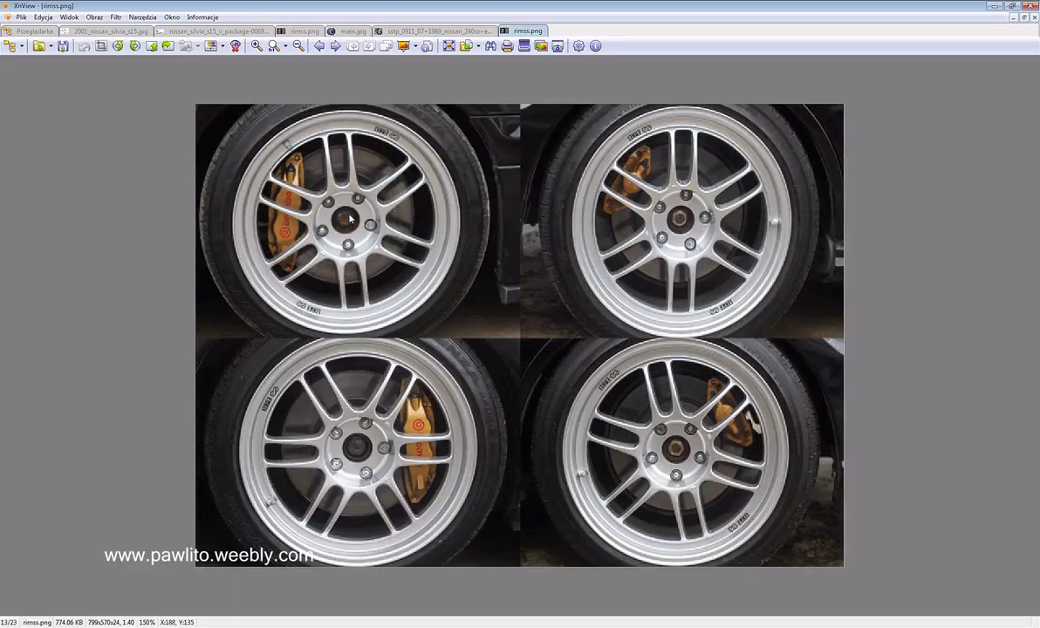
Back in the browser, preview the sstp_0911 photo and go up to refki
left_click(9, 46)
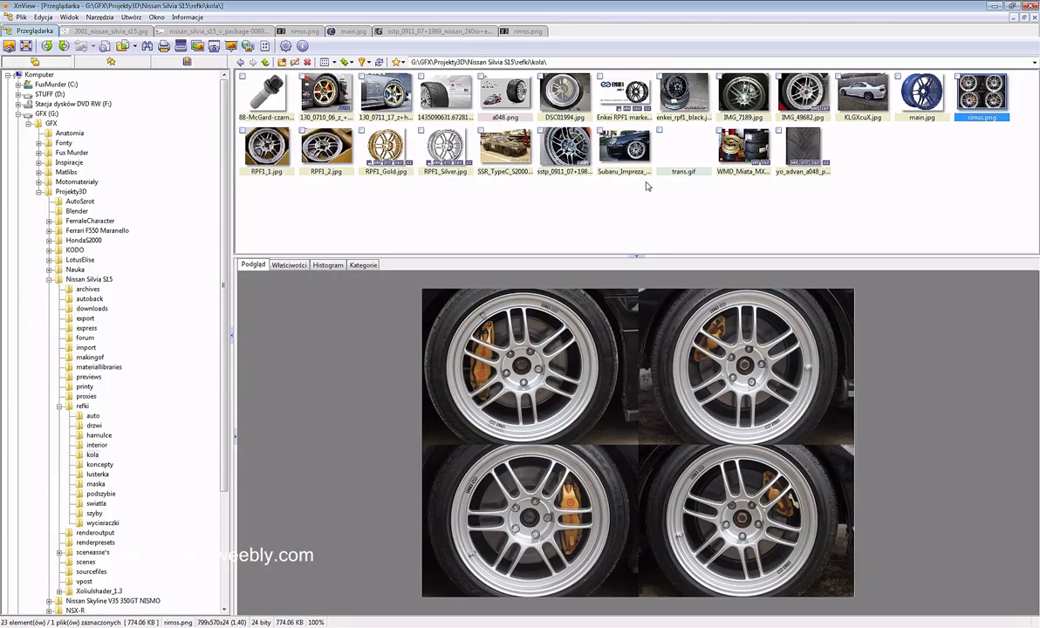
left_click(564, 147)
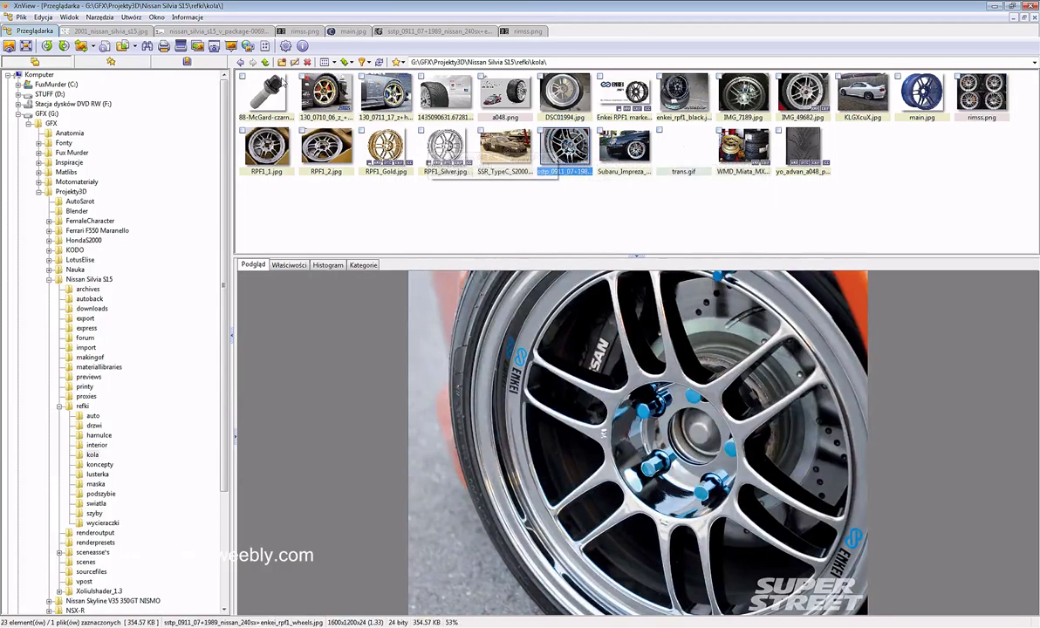
left_click(265, 62)
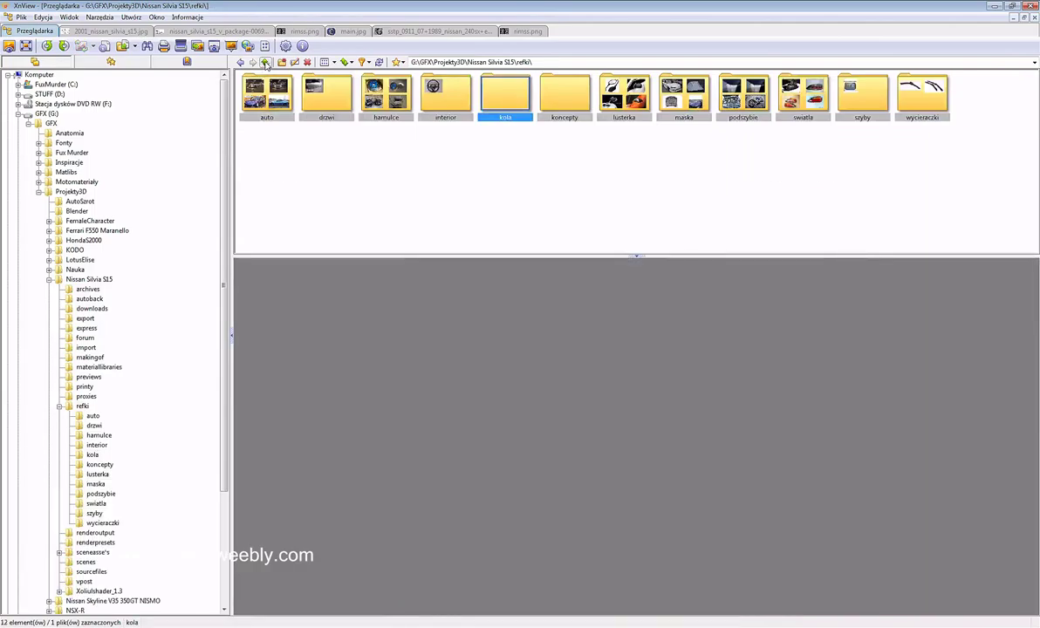
Browse into refki\auto and play the 1999 Nissan Silvia S15 drive video
left_click(266, 62)
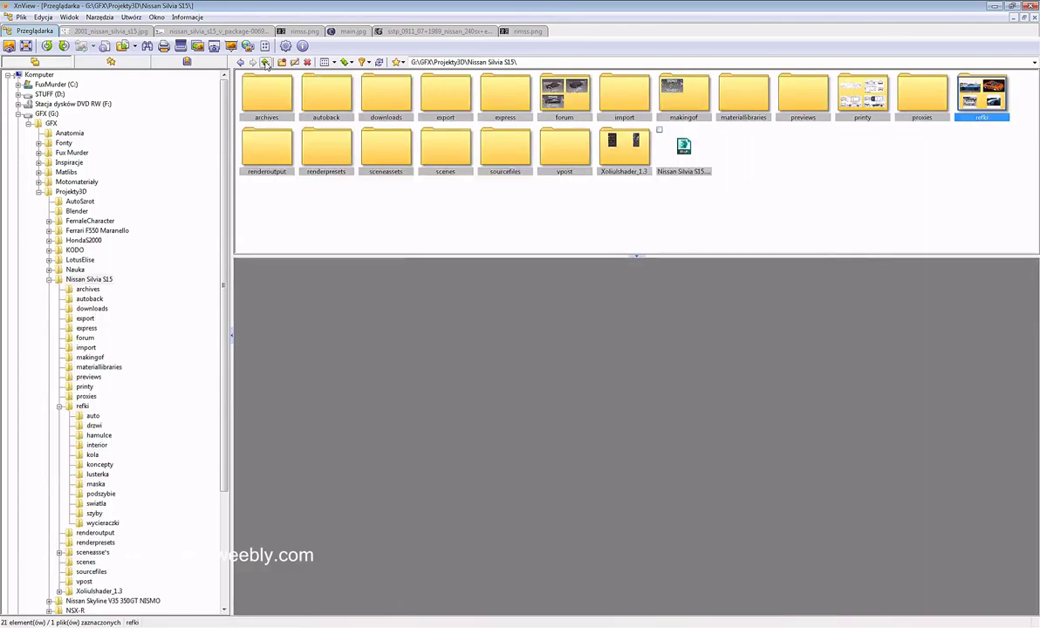
double_click(984, 85)
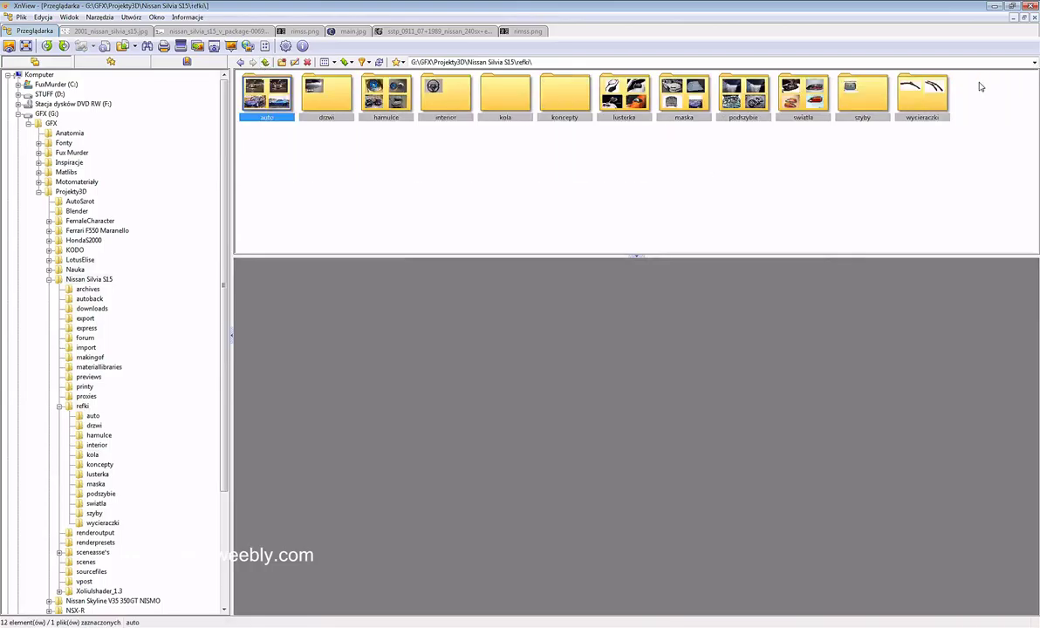
double_click(281, 97)
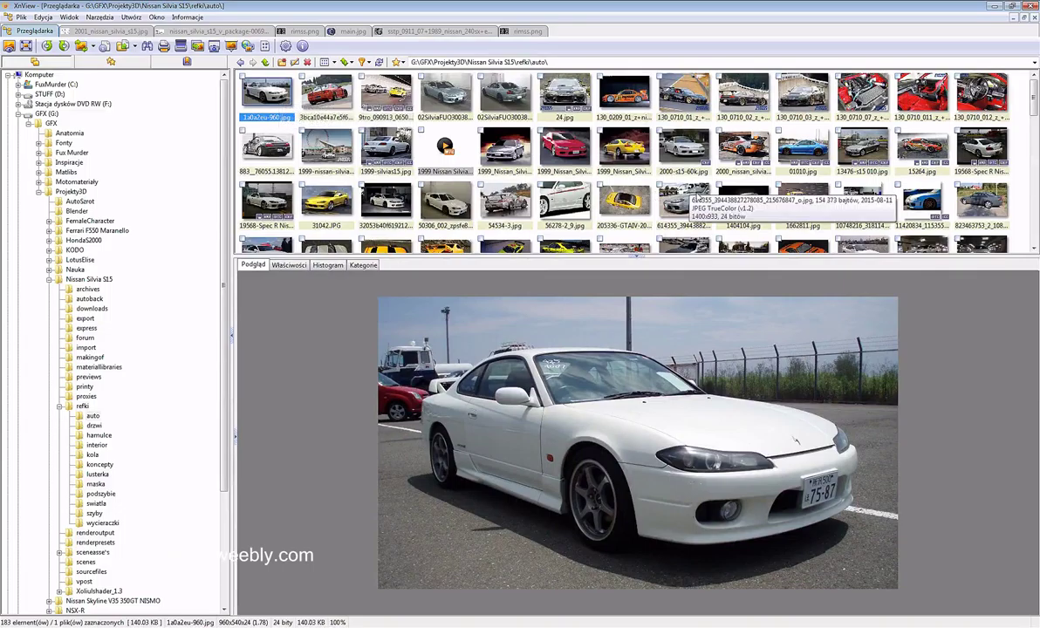
scroll(700, 199, "down", 1)
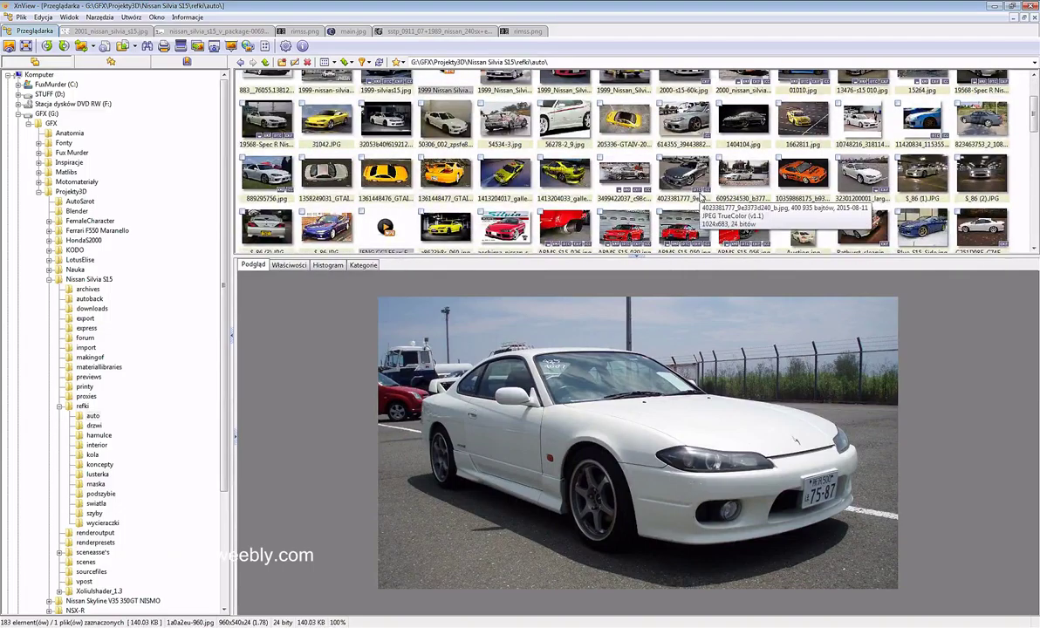
scroll(699, 199, "up", 1)
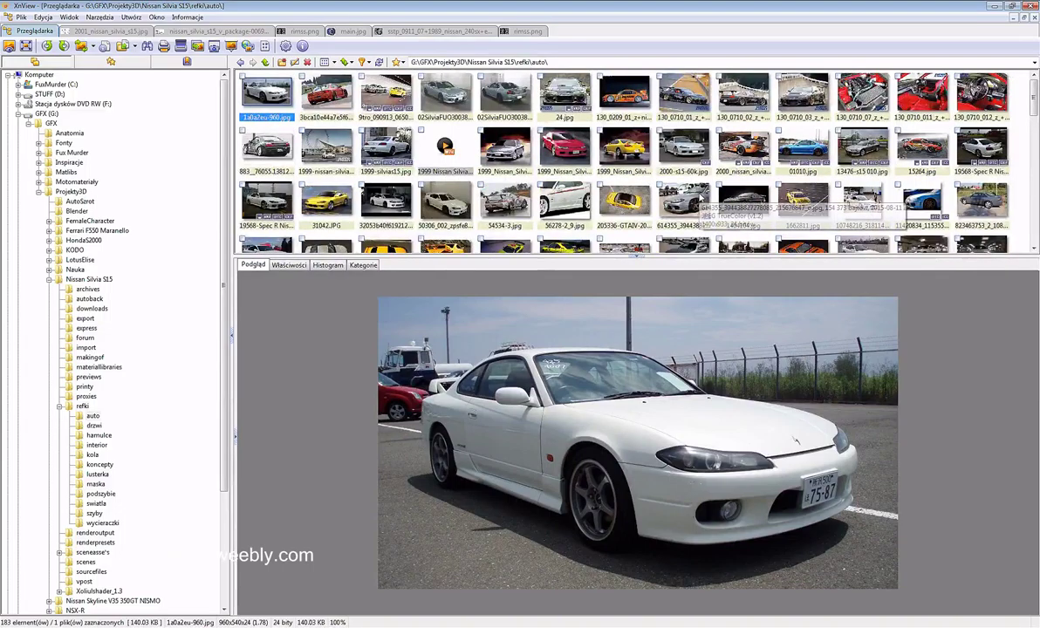
double_click(445, 146)
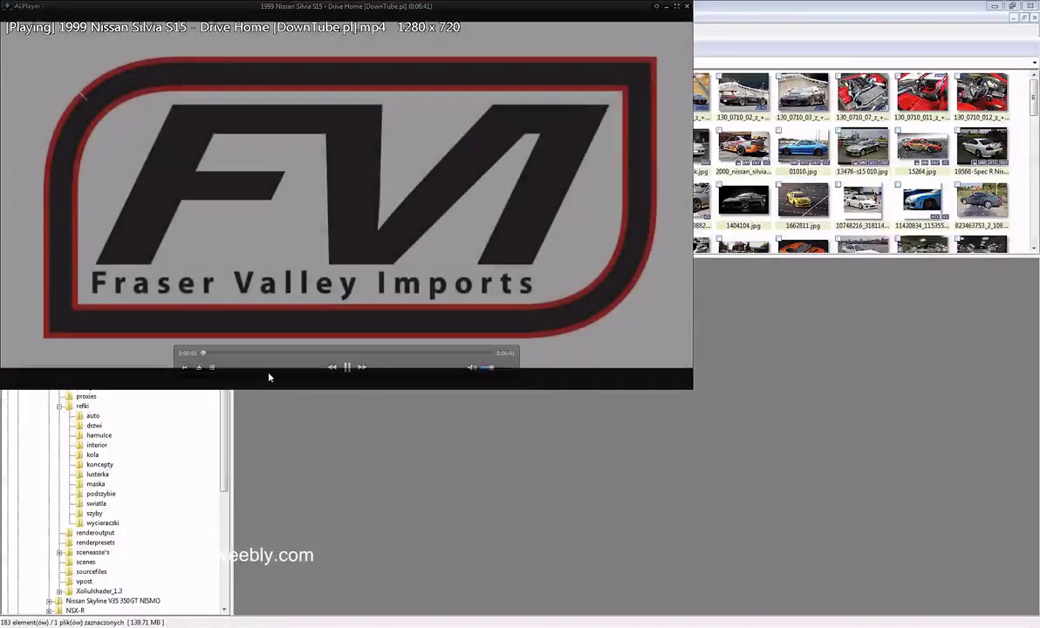
Seek the drive video to 1:34 and back to 0:30, watch, then return to XnView
left_click(270, 354)
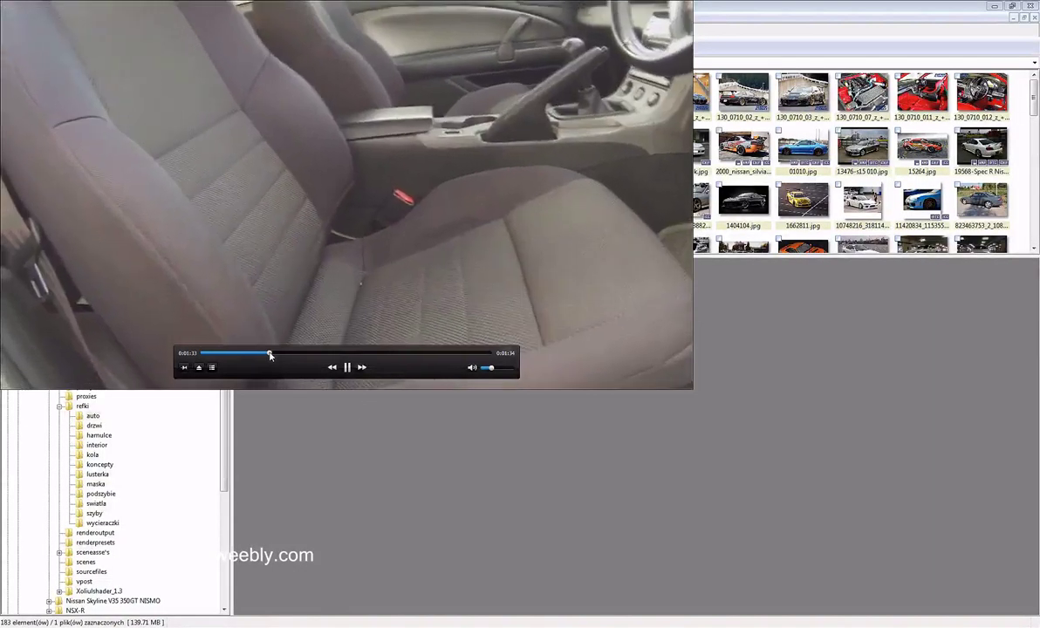
left_click(222, 354)
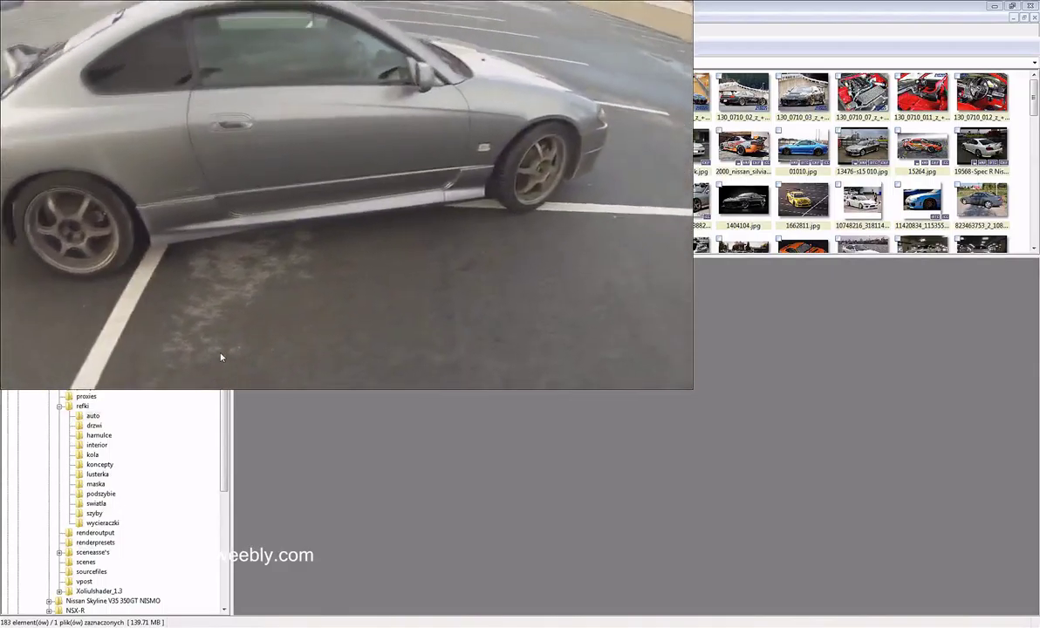
mouse_move(223, 352)
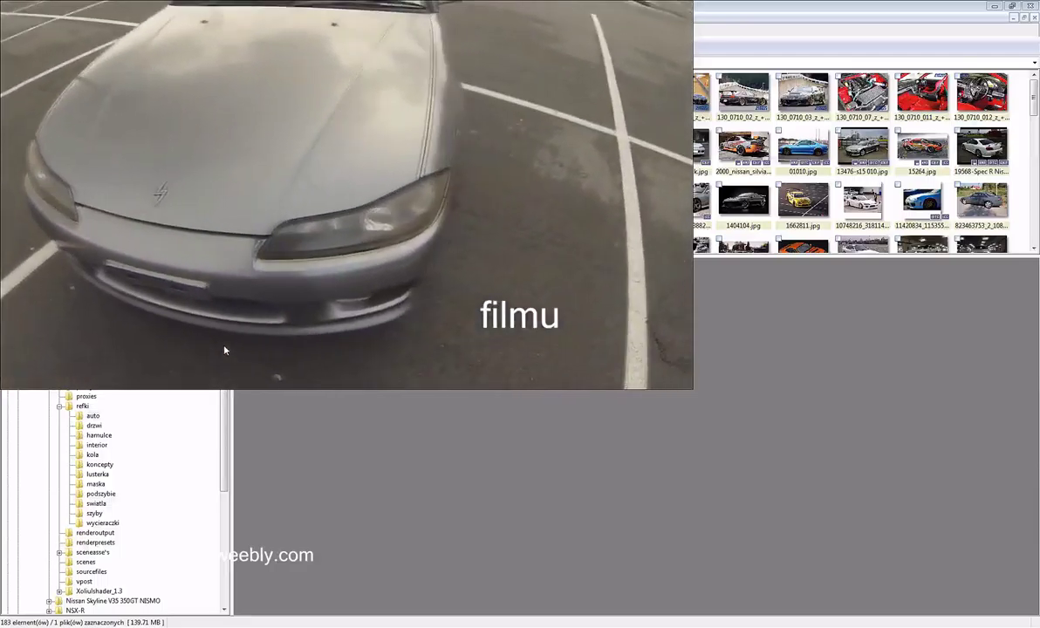
mouse_move(232, 292)
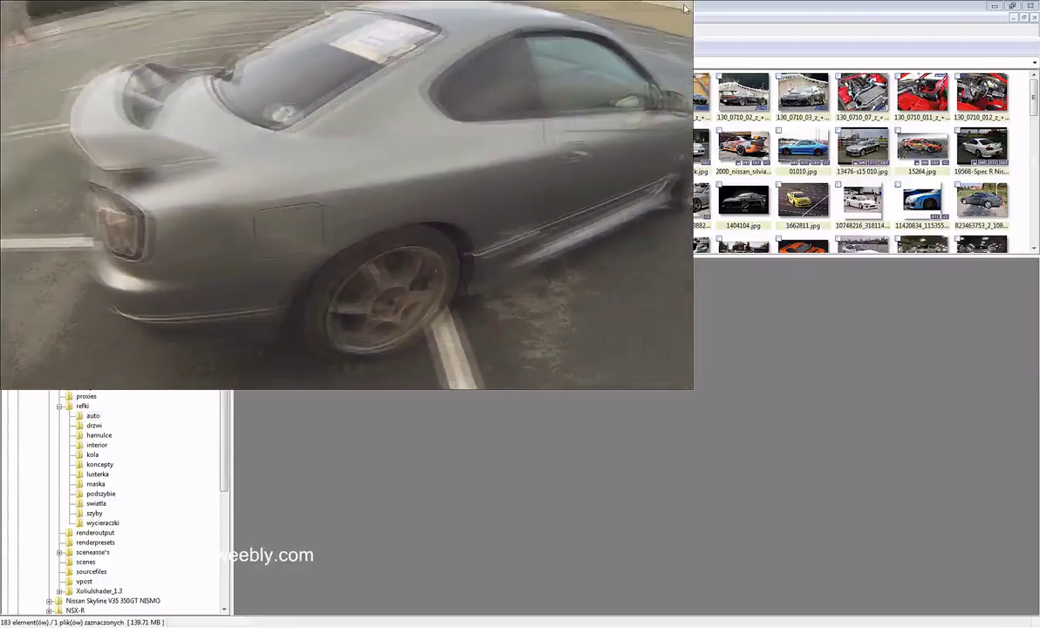
left_click(698, 231)
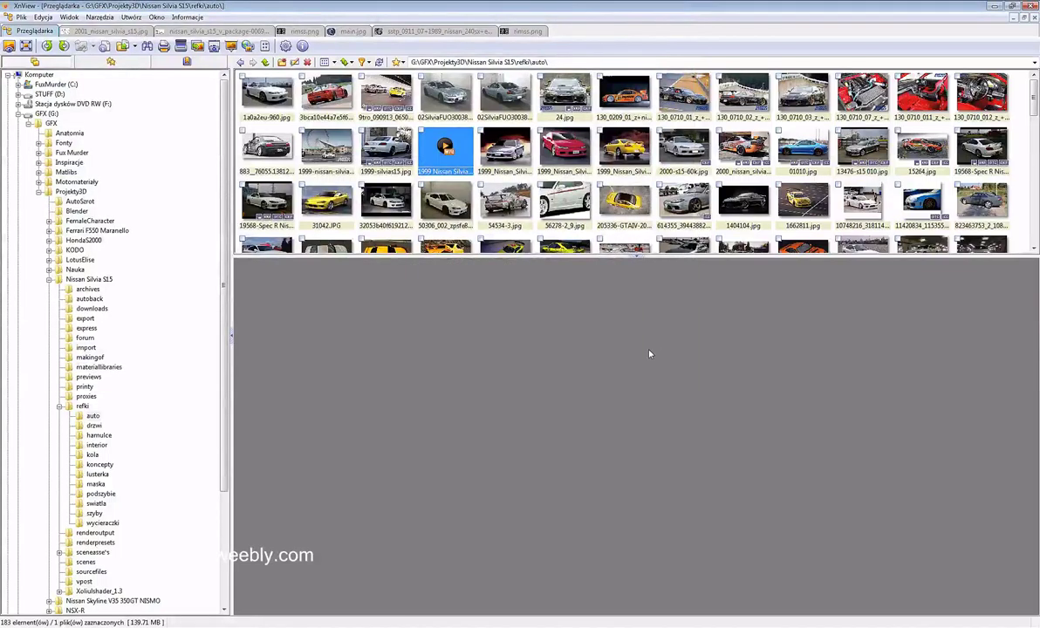